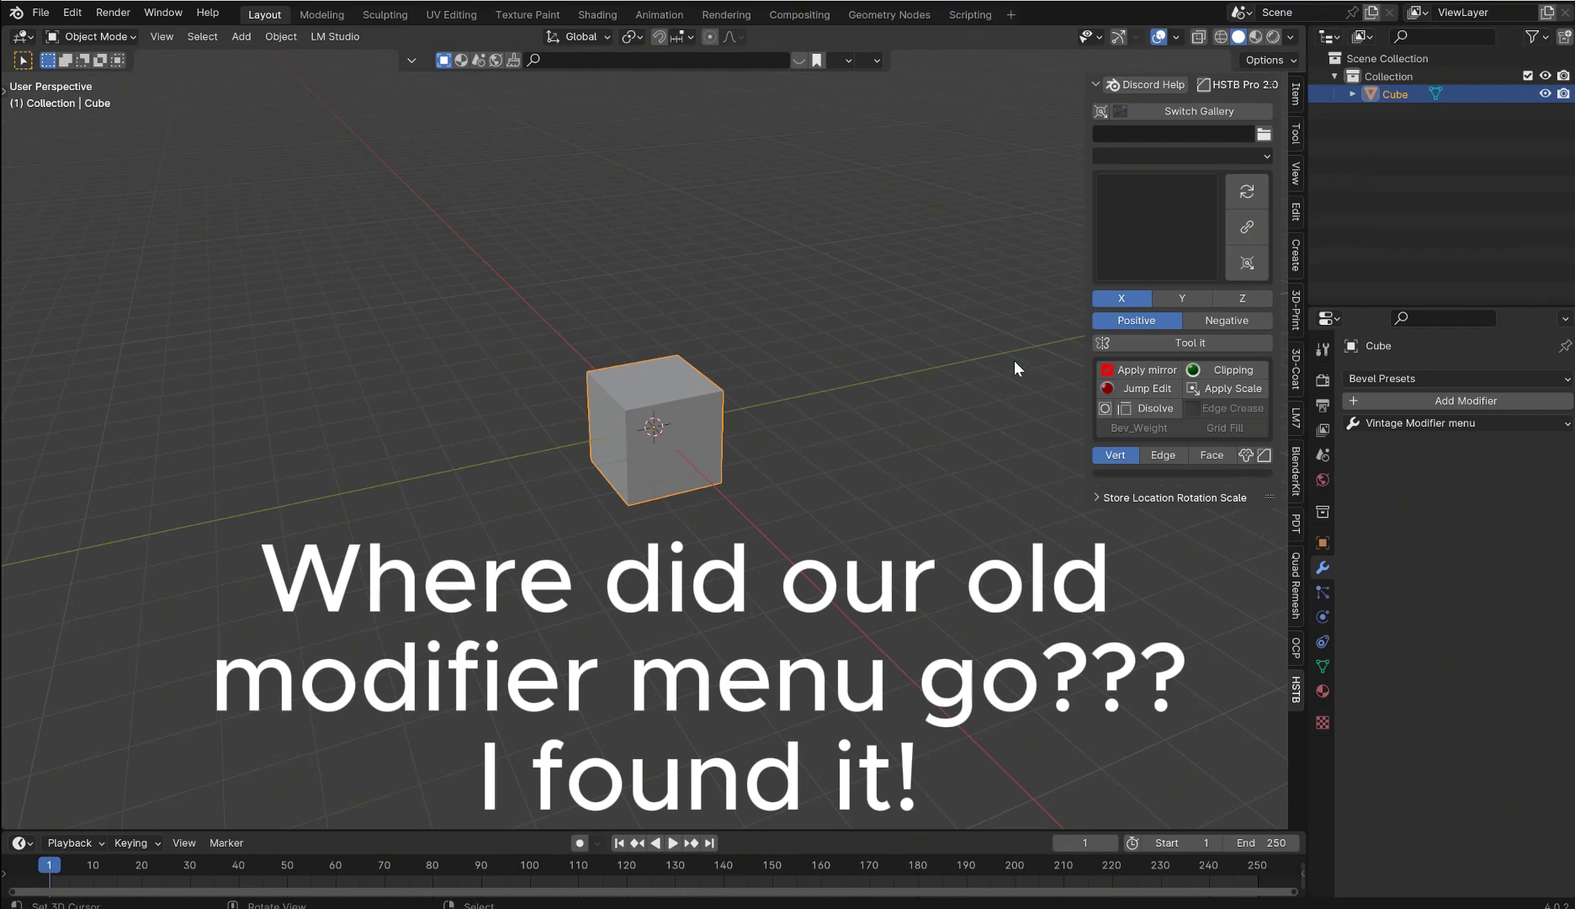
Examine the modifier categories offered for the cube, including the Generate and Edit groups, and the operator search
click(1462, 396)
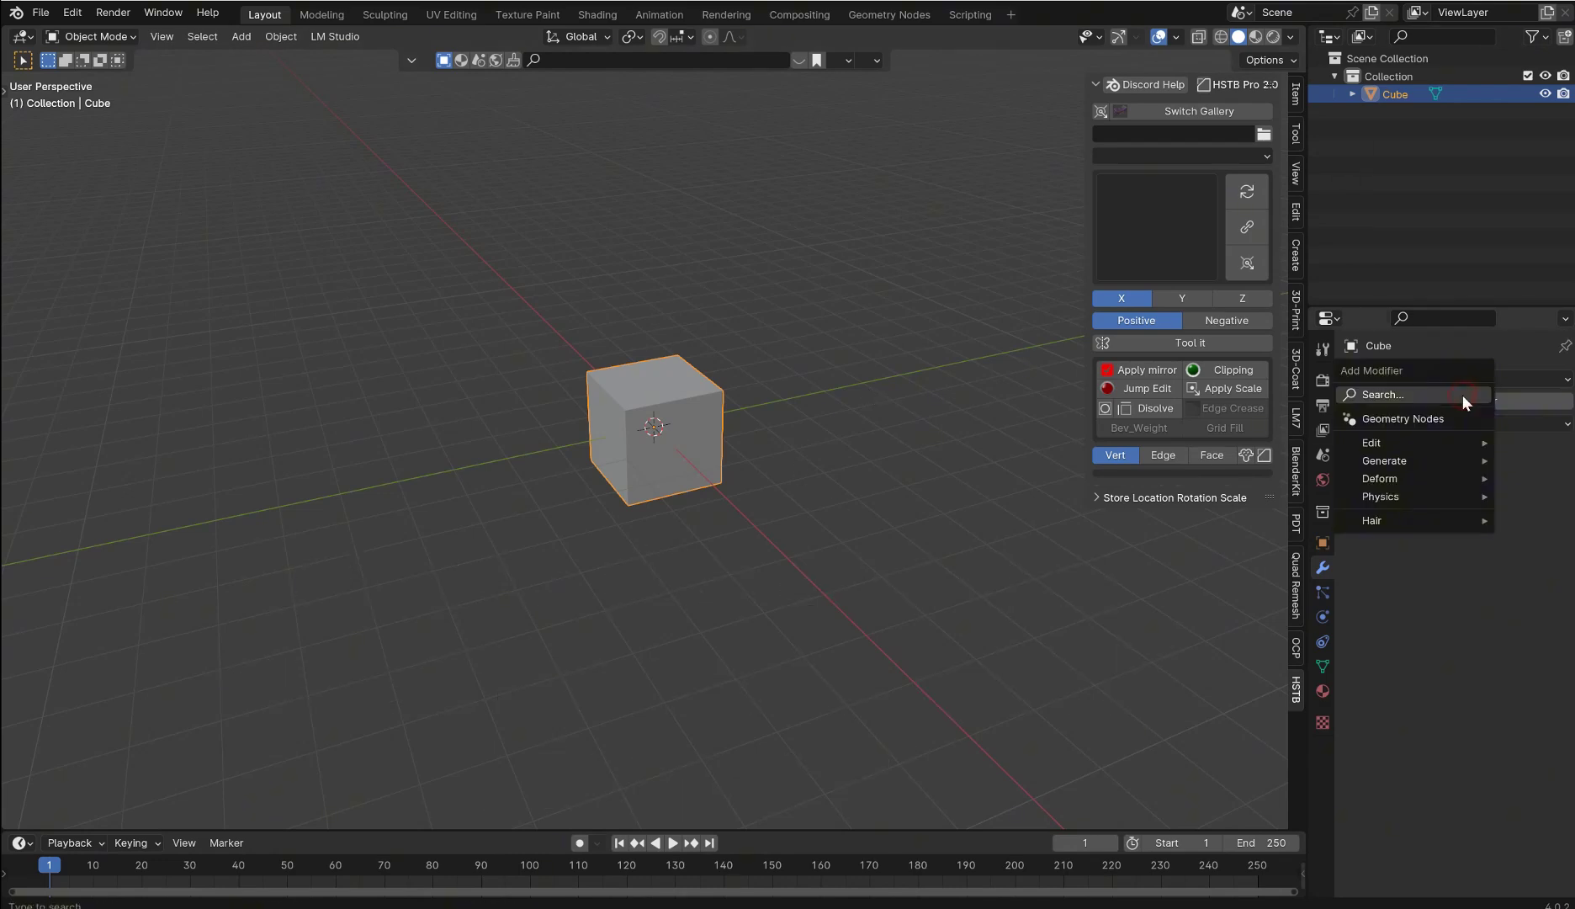
mouse_move(1432, 461)
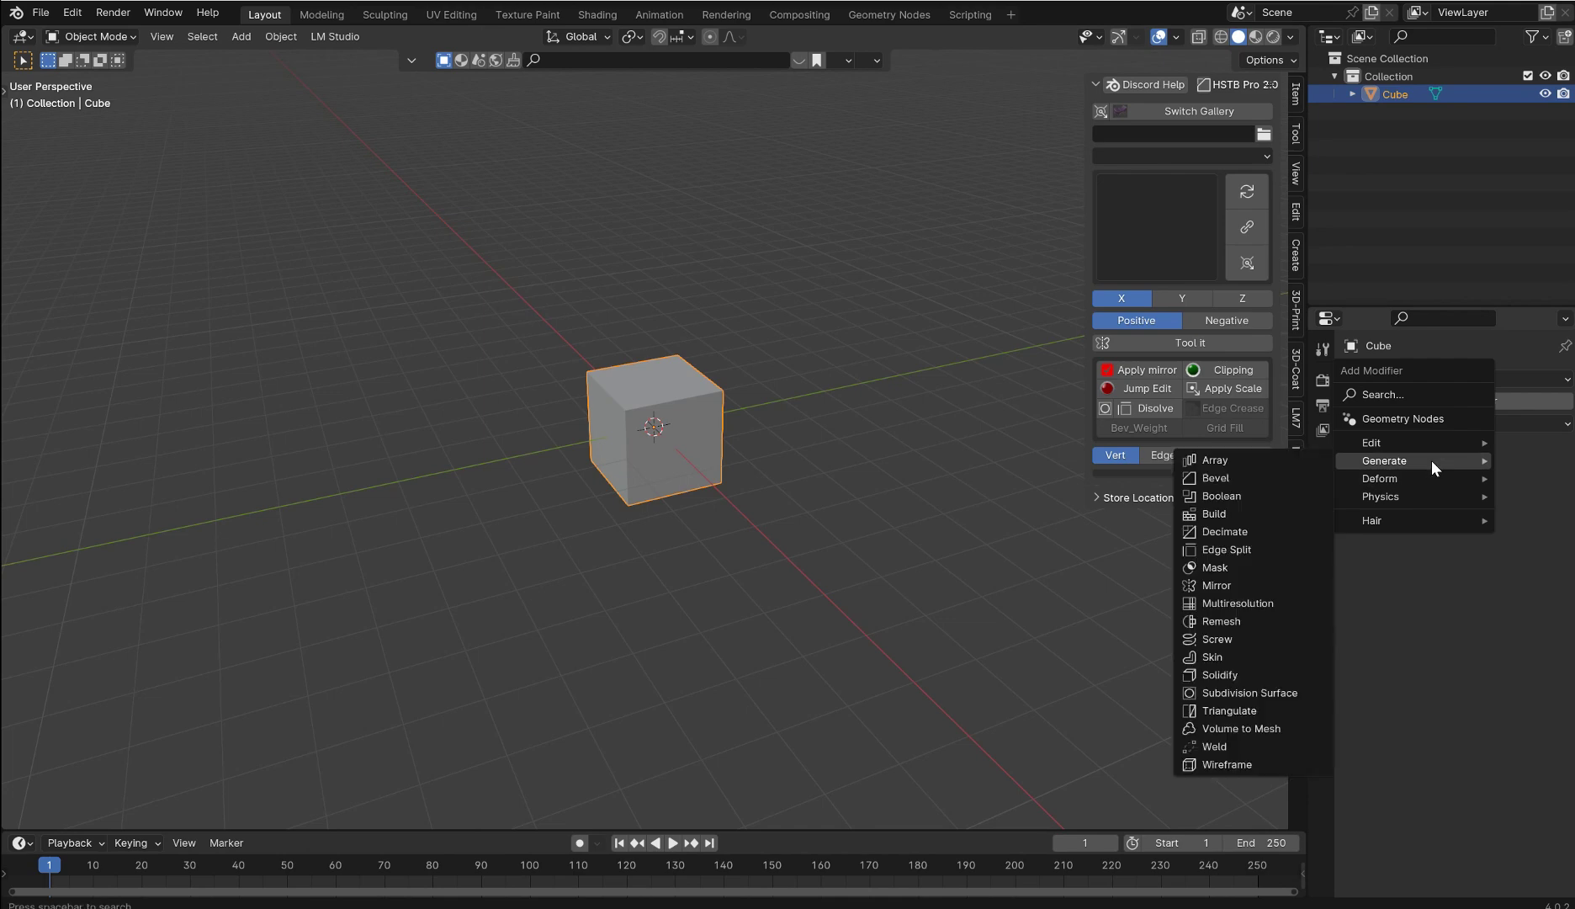
key(Escape)
key(Escape)
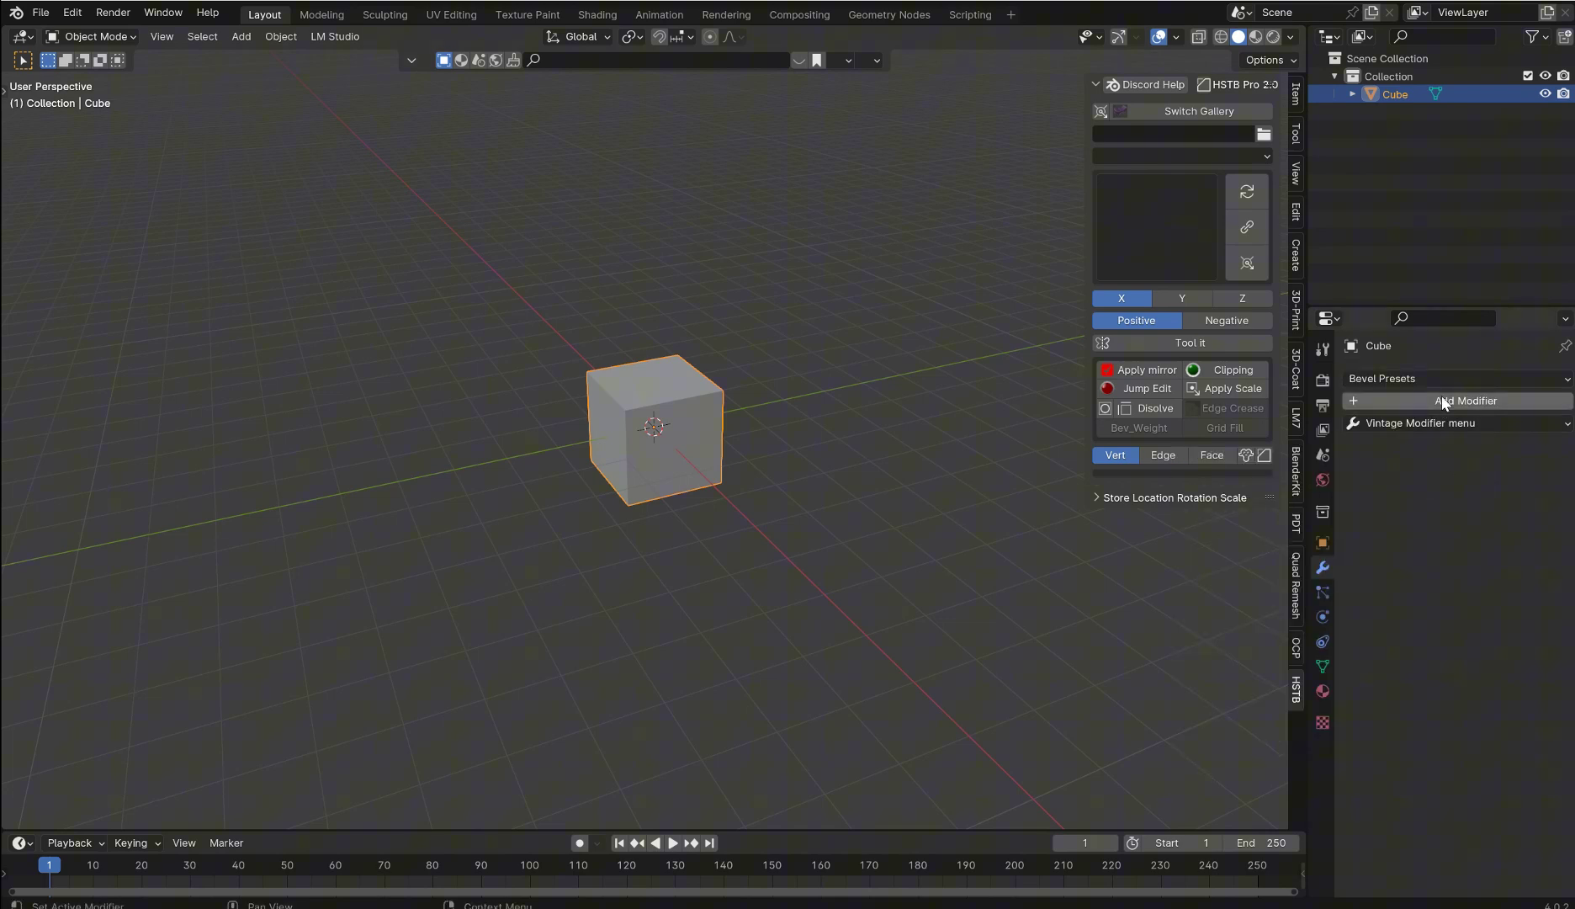
click(1442, 398)
mouse_move(1410, 450)
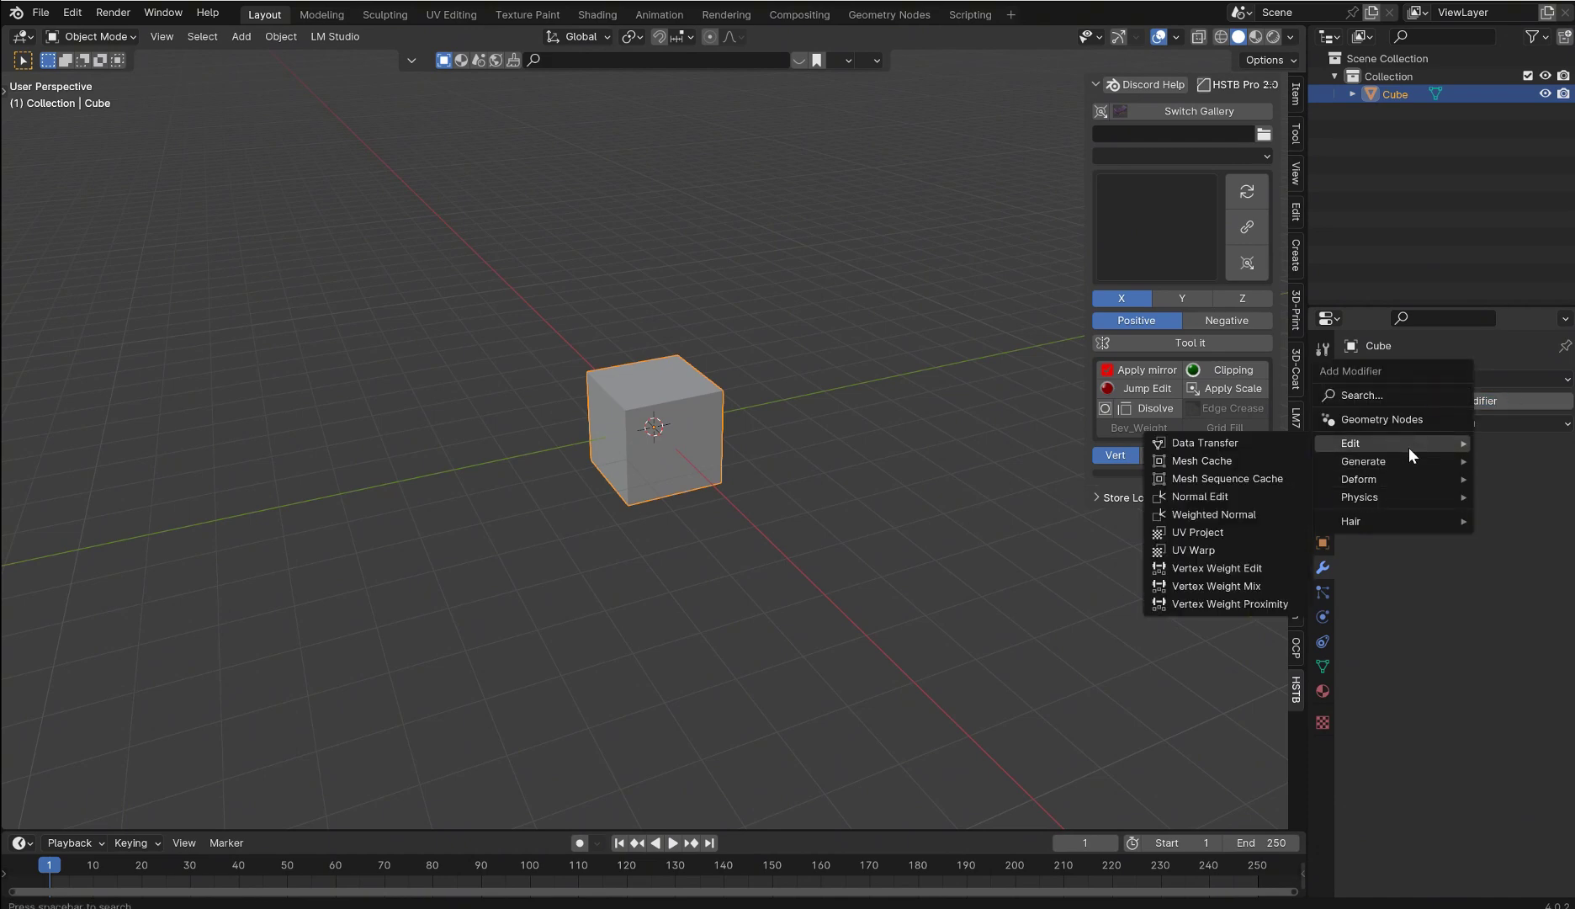
click(1443, 583)
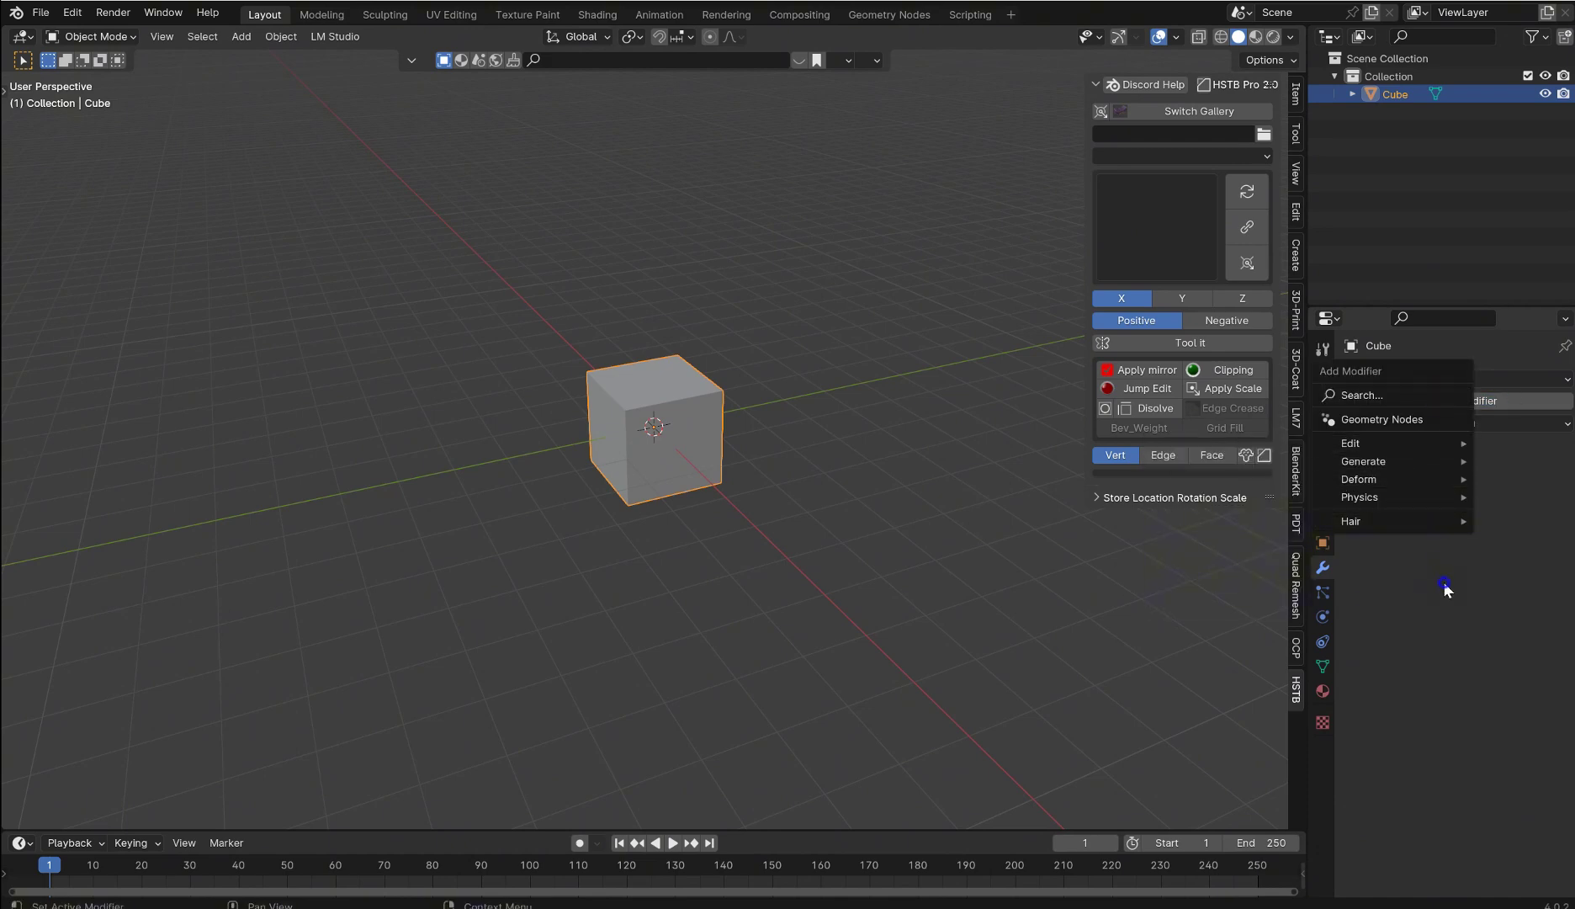
key(Escape)
key(F3)
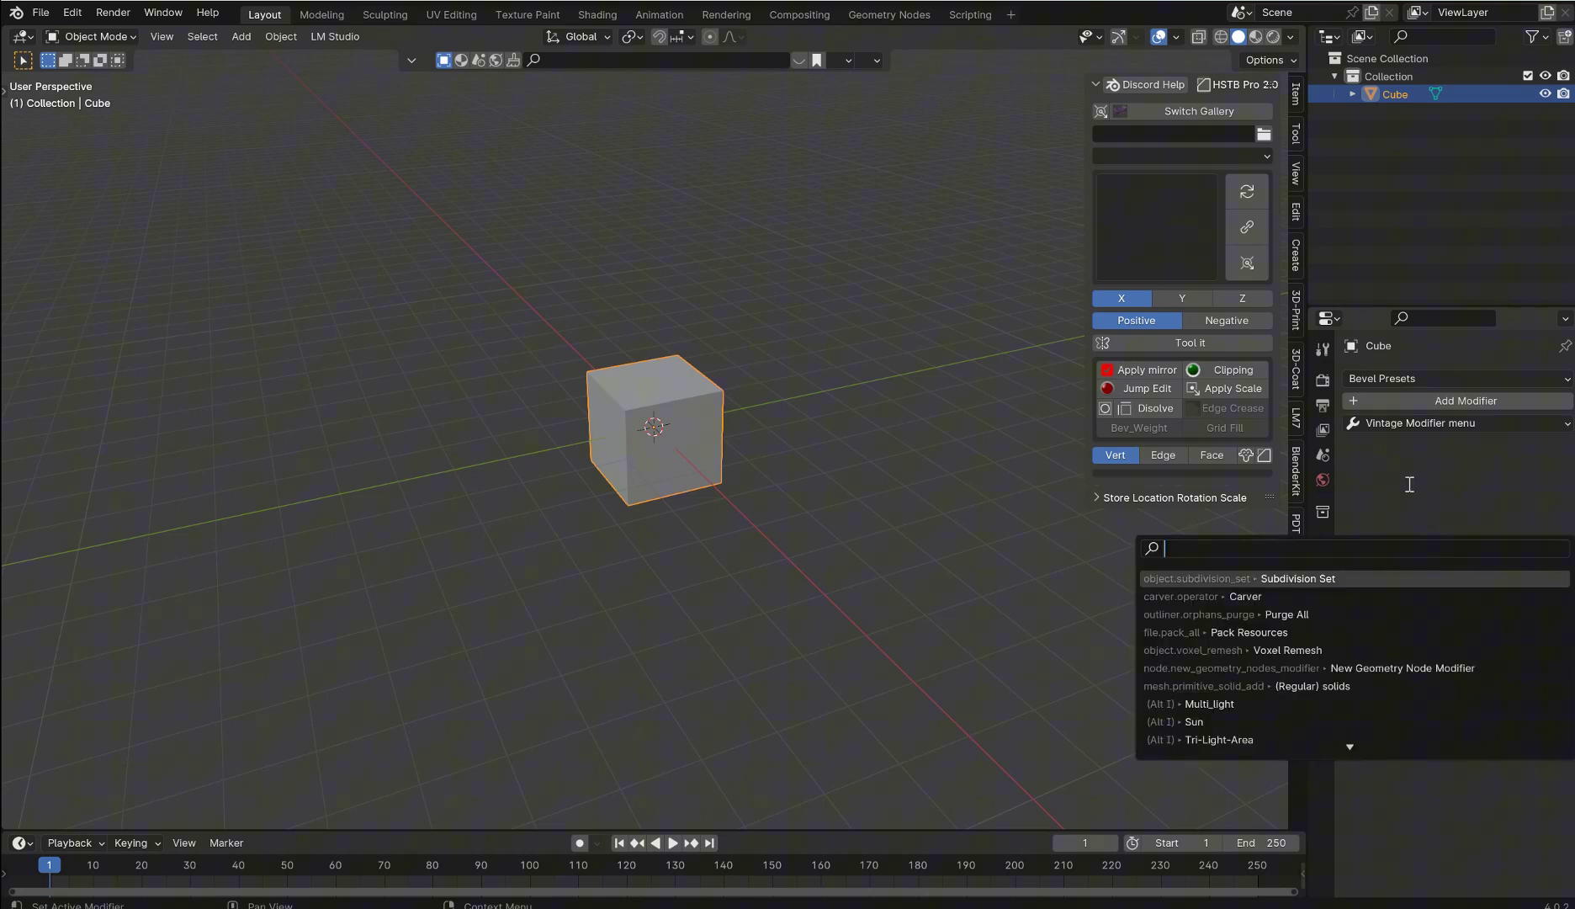
click(1410, 484)
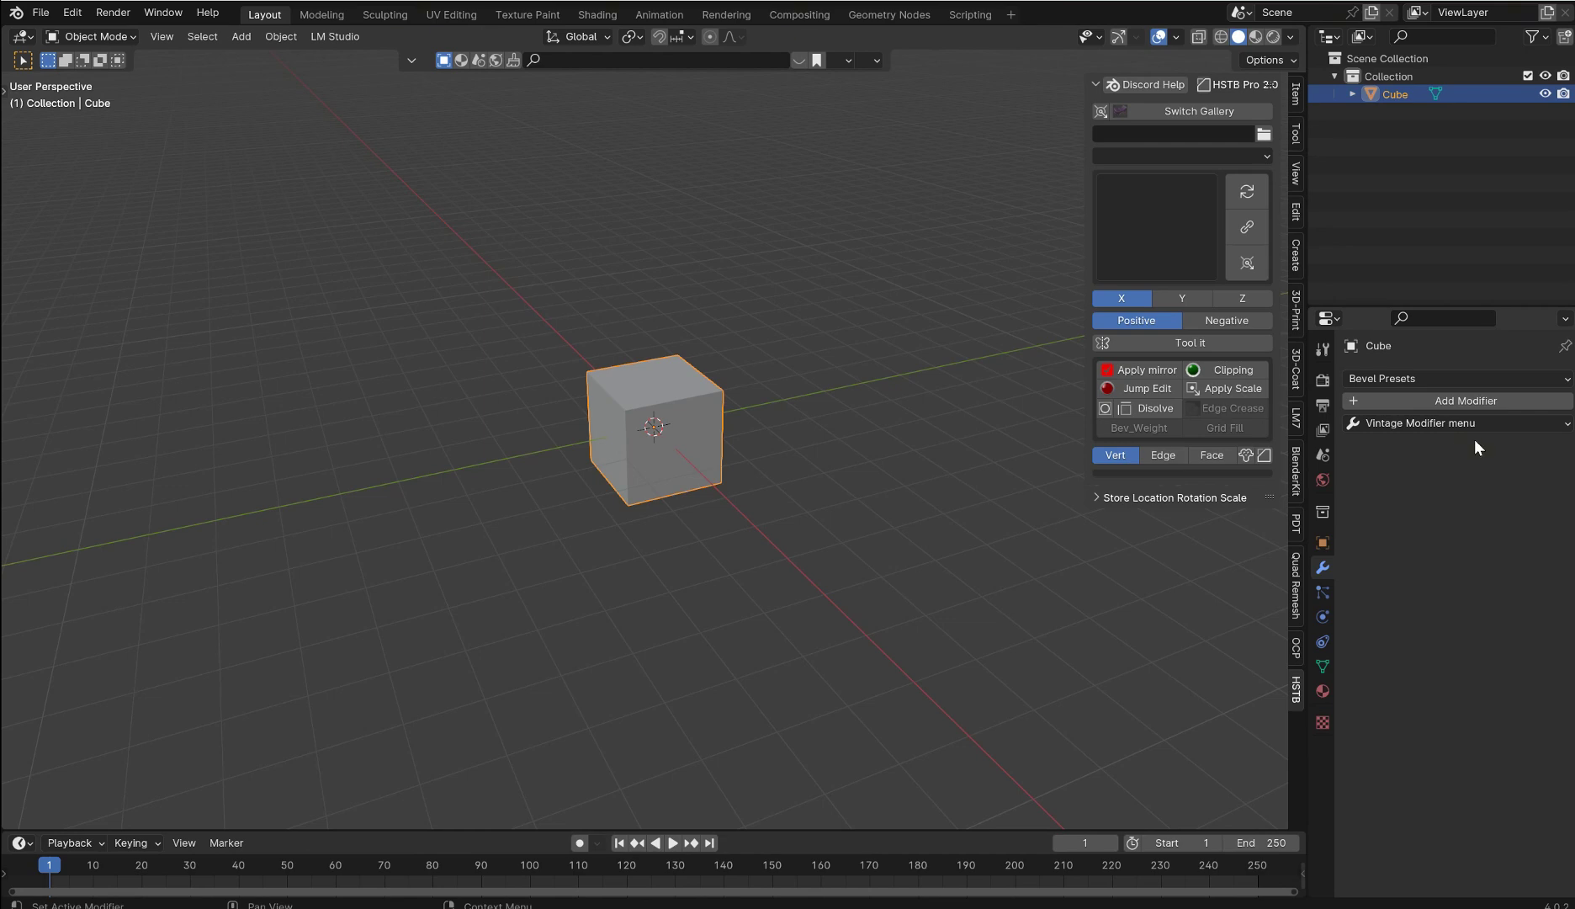
Add Vertex Weight Proximity, Subdivision Surface and Fluid modifiers to the cube
click(1497, 422)
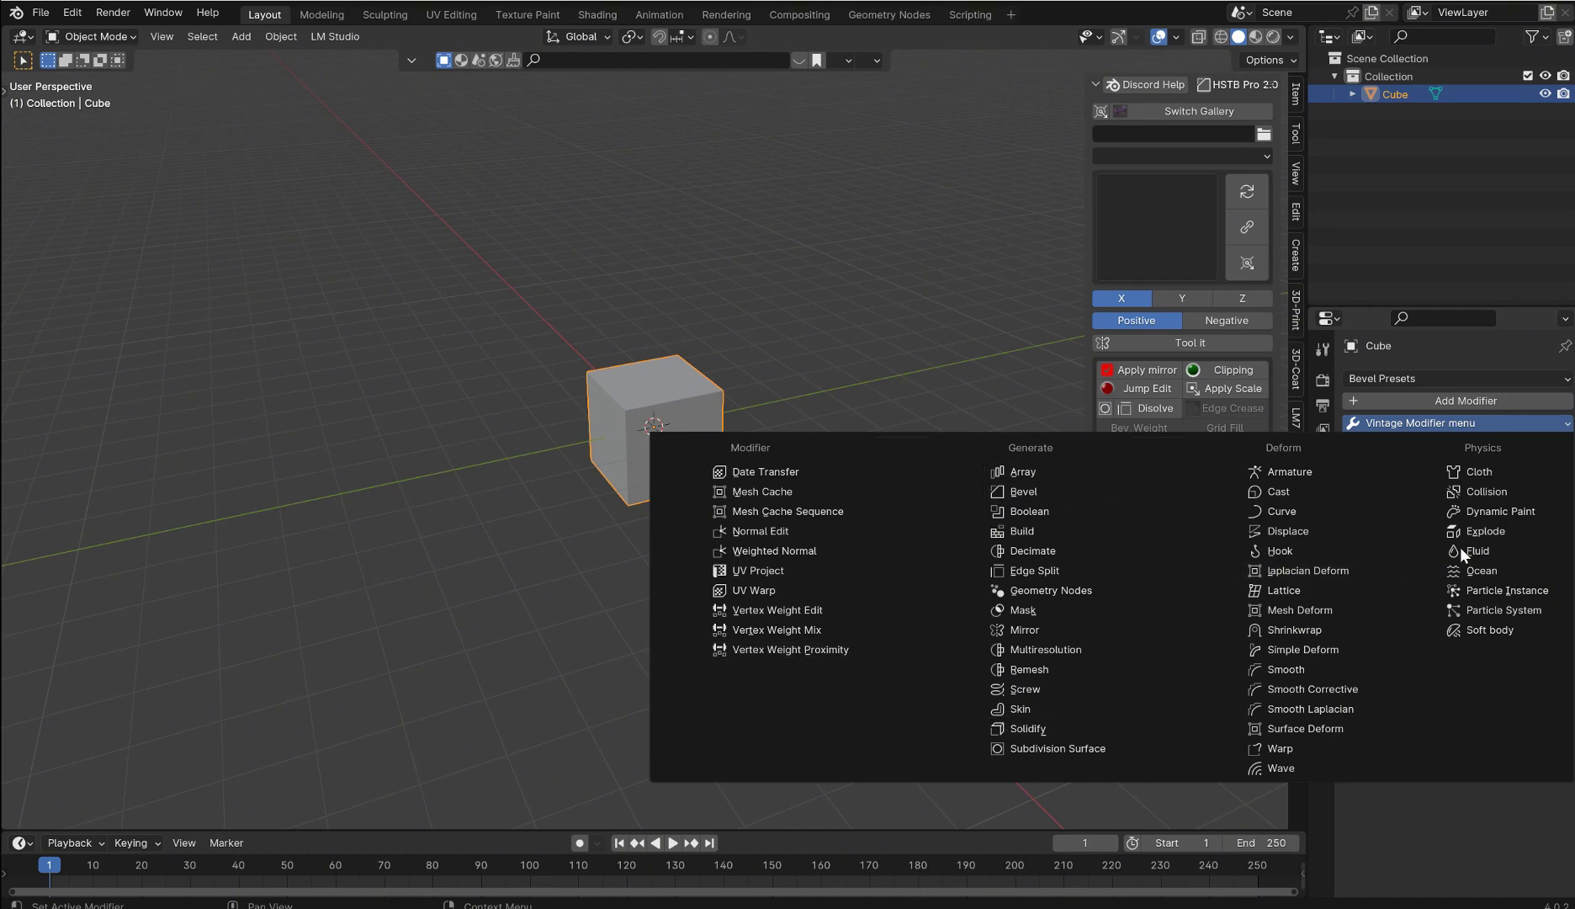
click(791, 648)
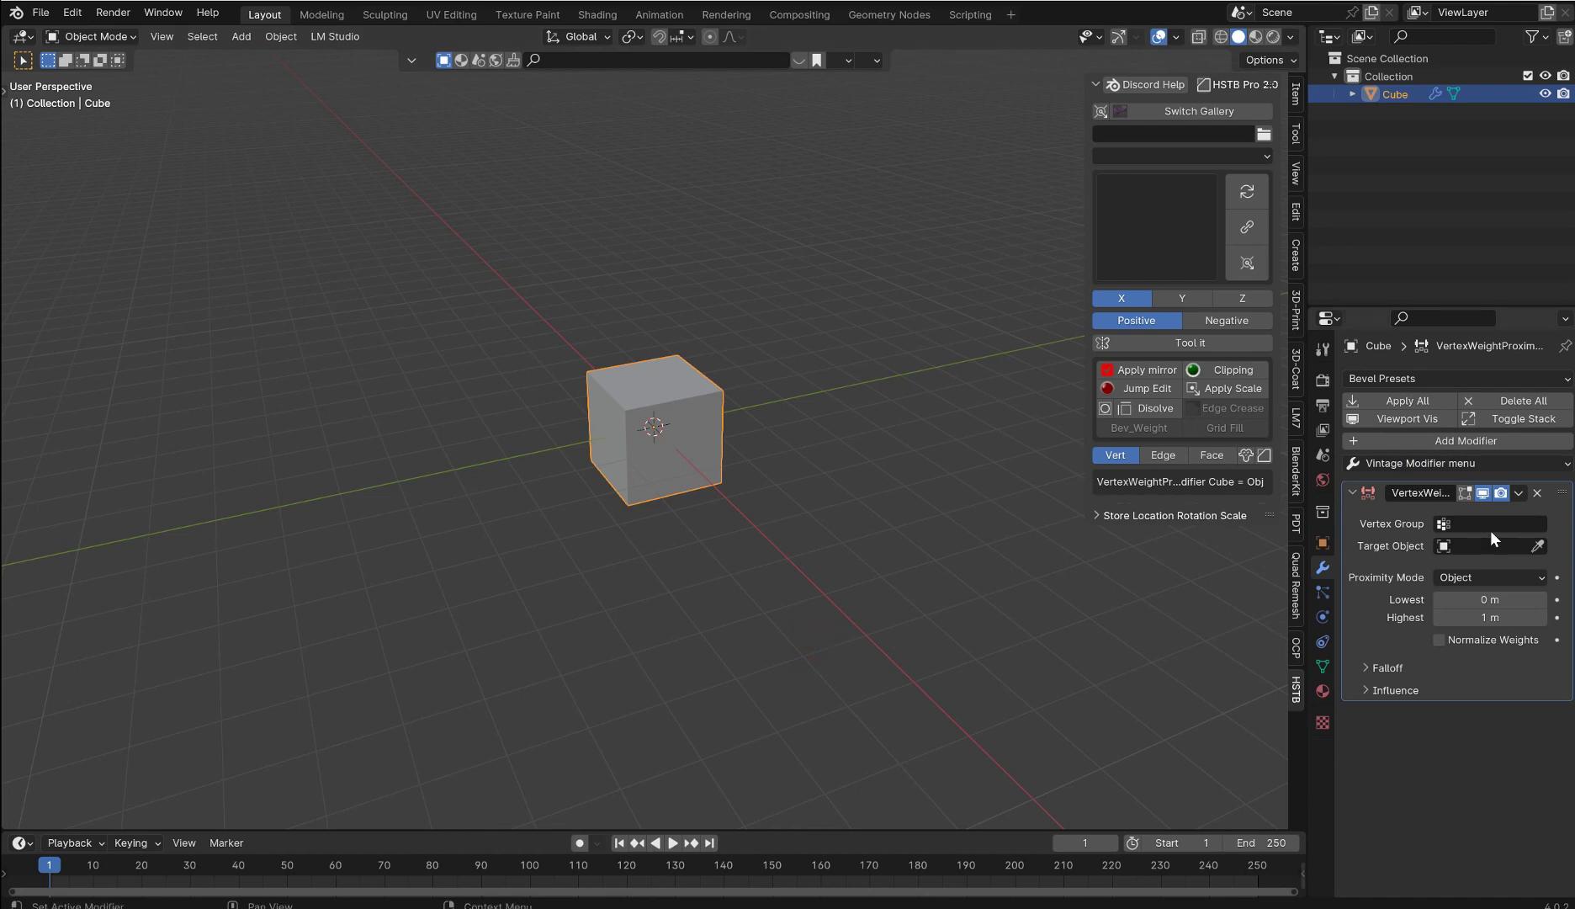
click(1476, 463)
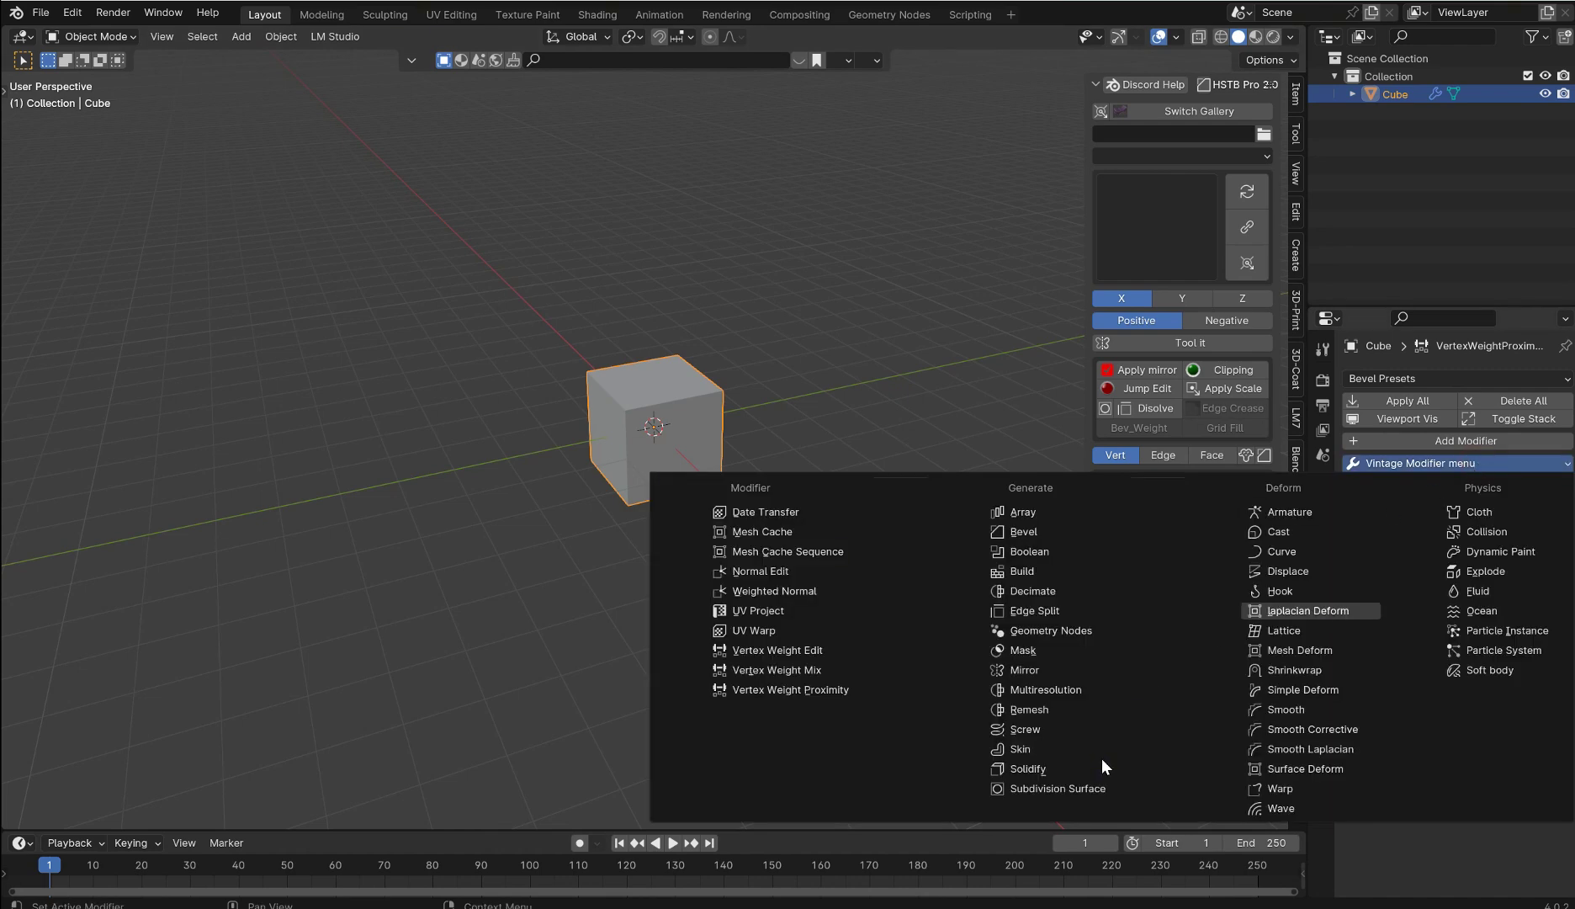
click(1056, 791)
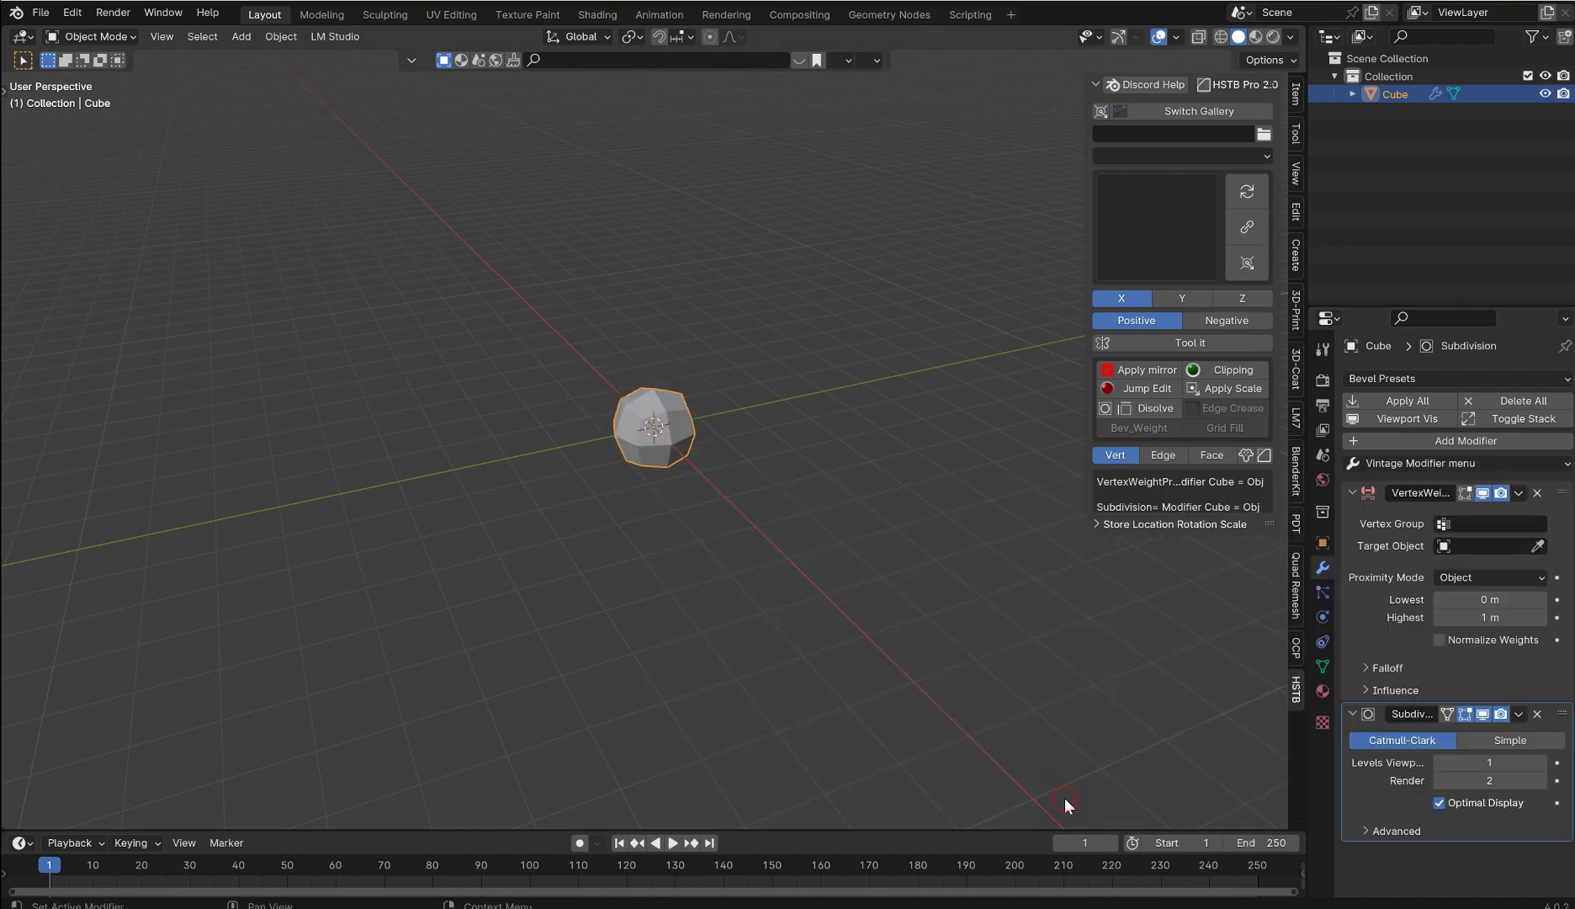
click(1510, 463)
click(1472, 598)
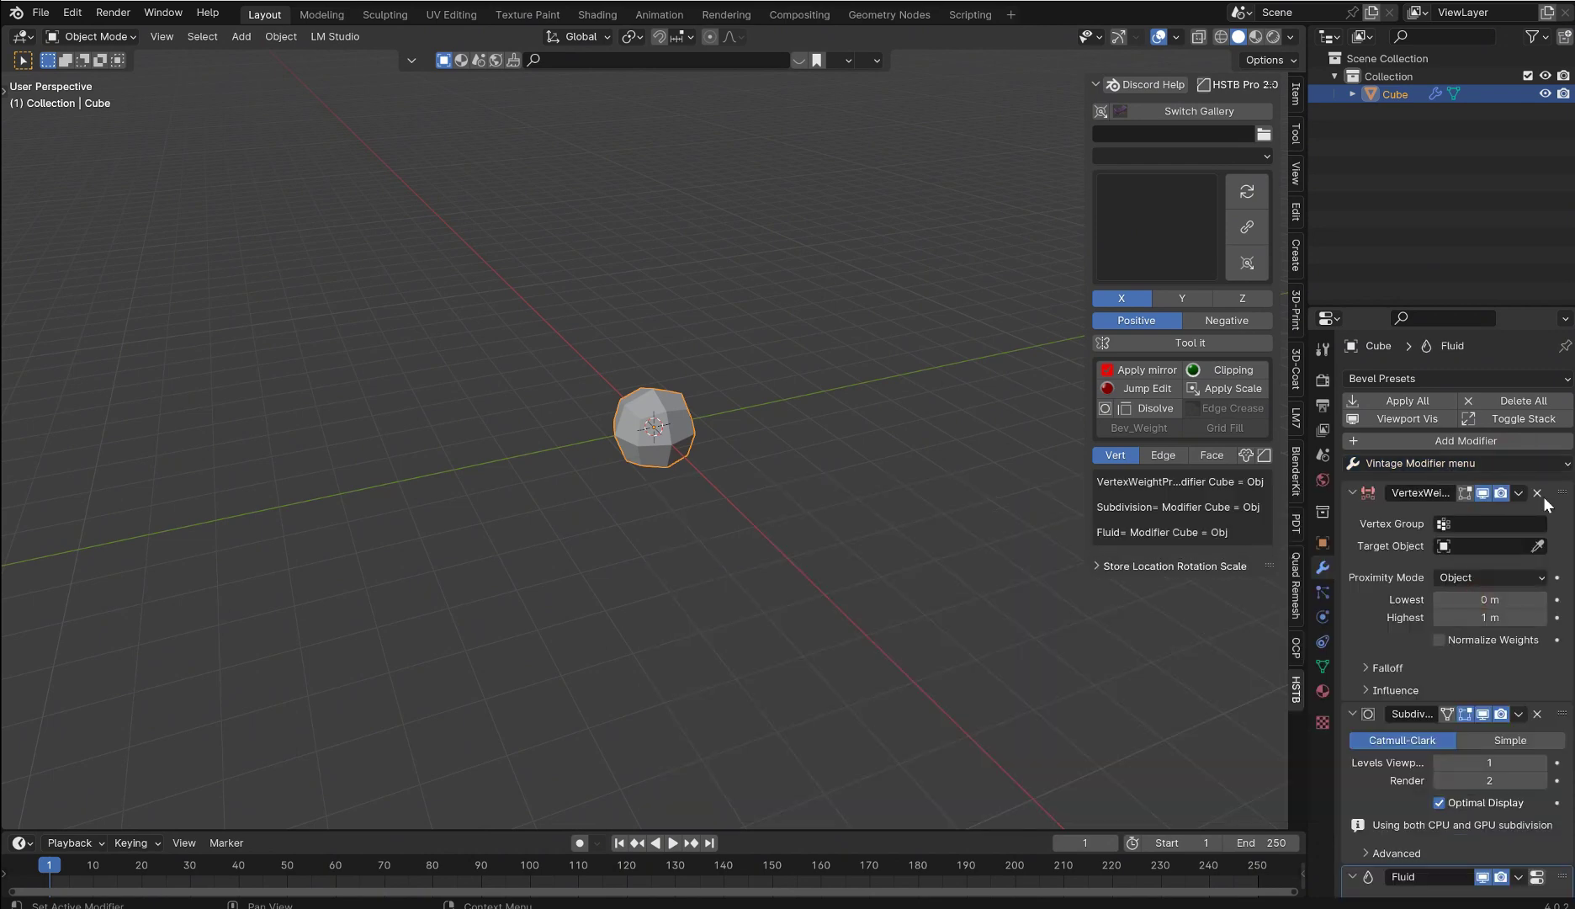
Remove the Vertex Weight Proximity and Subdivision modifiers from the cube and show its modifier stack again
click(1537, 492)
click(1537, 492)
click(1536, 488)
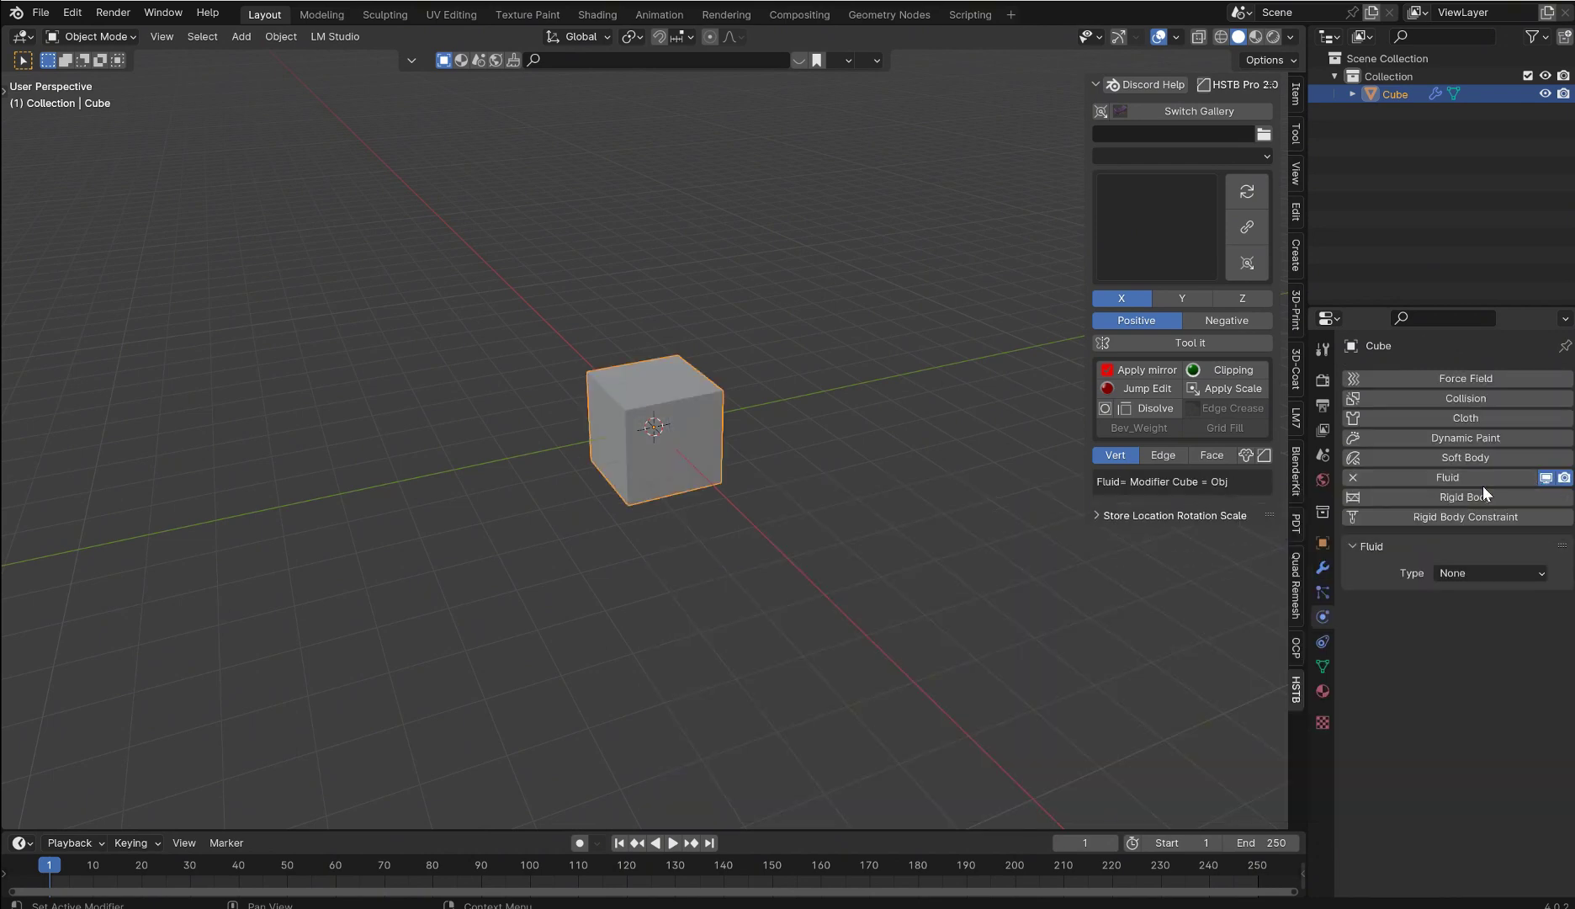
click(1322, 568)
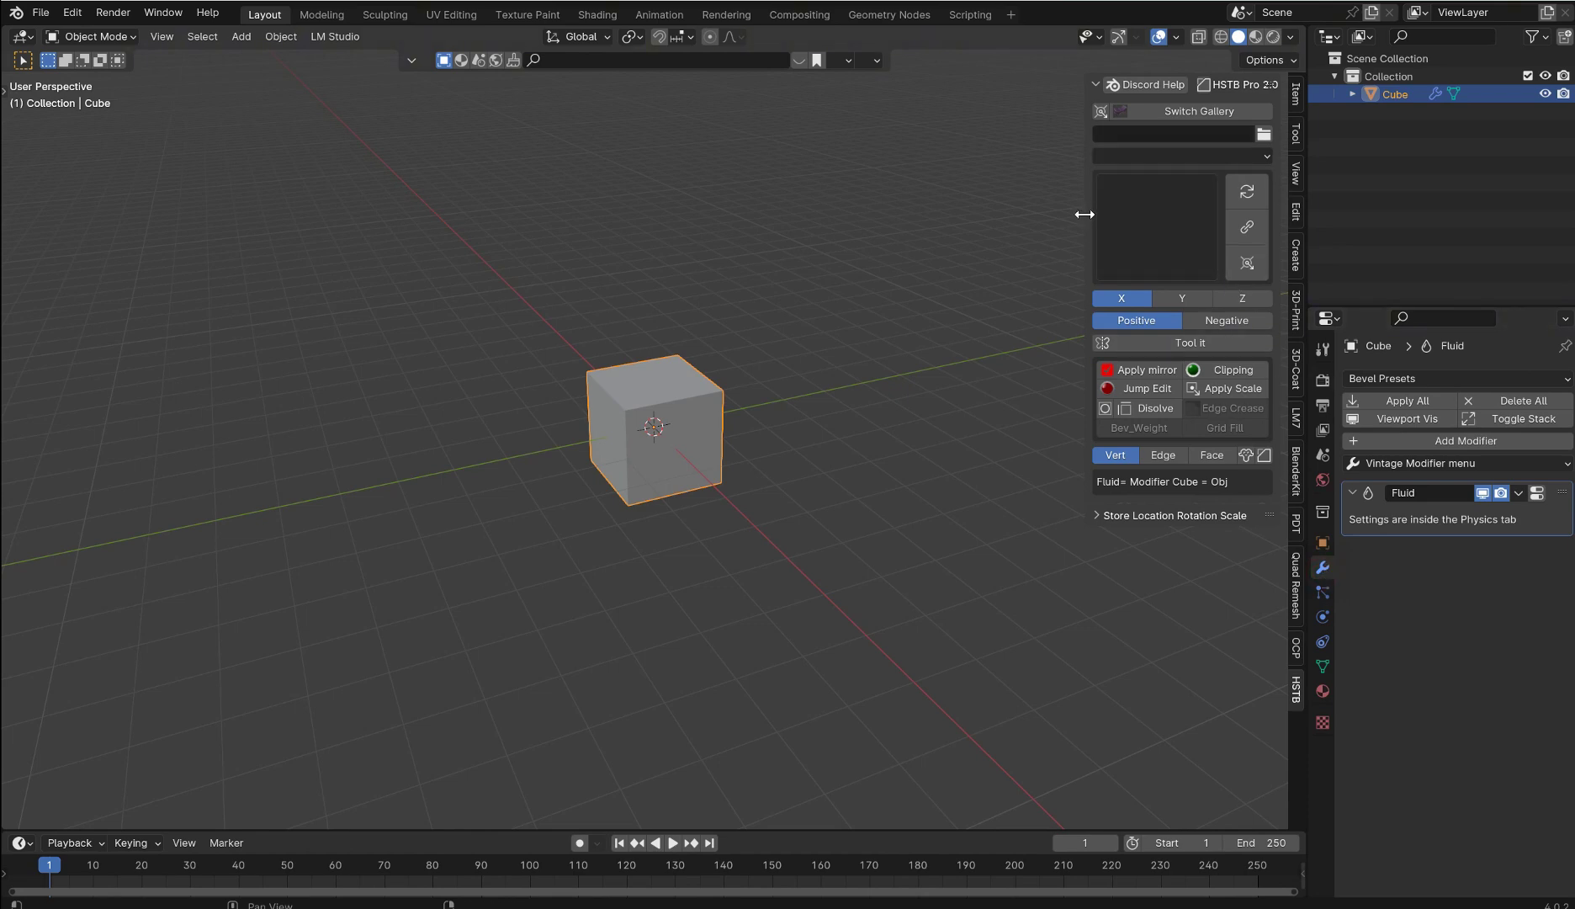
Refresh the HSTB asset gallery, insert the Sphere.002 model and scale it up until it encloses the cube
drag(1084, 210, 1046, 204)
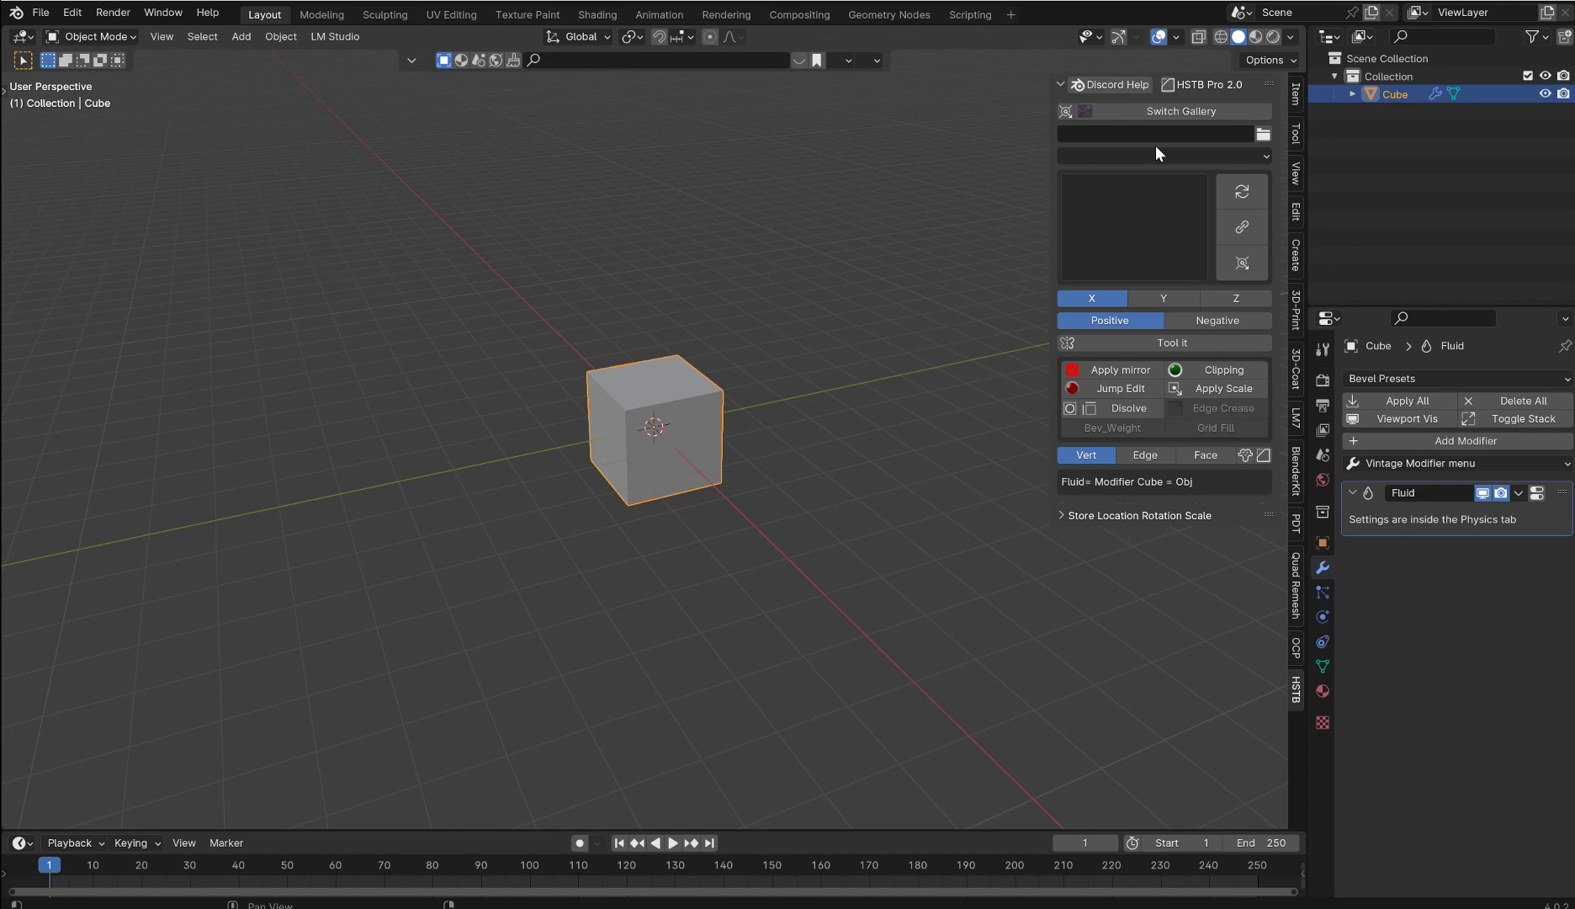
middle_drag(751, 340, 1141, 238)
click(1242, 191)
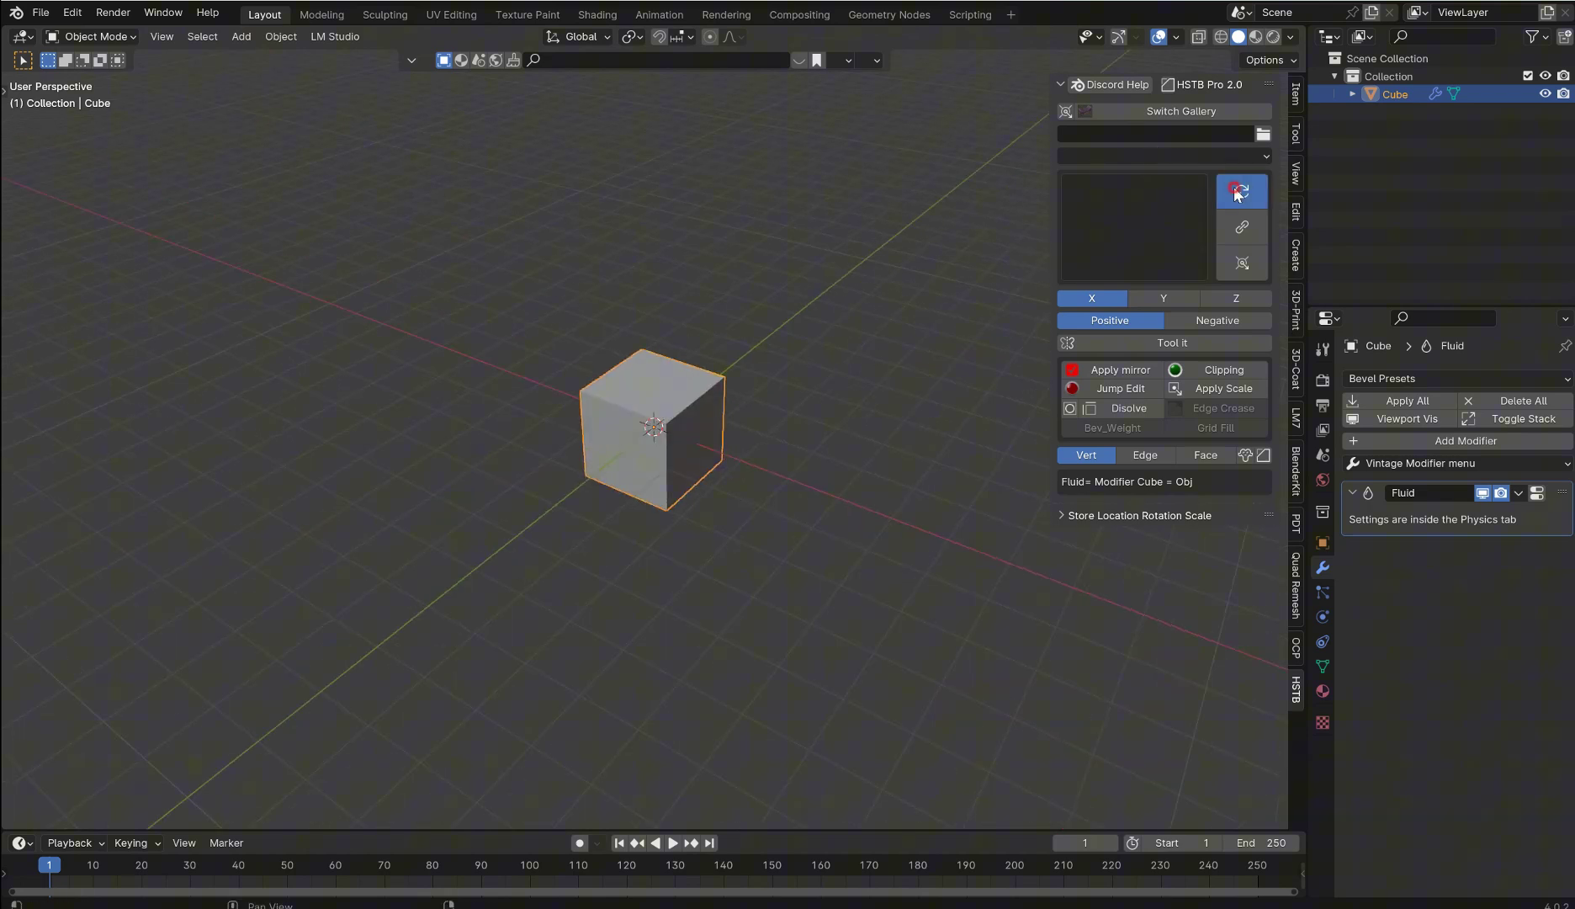
click(1114, 218)
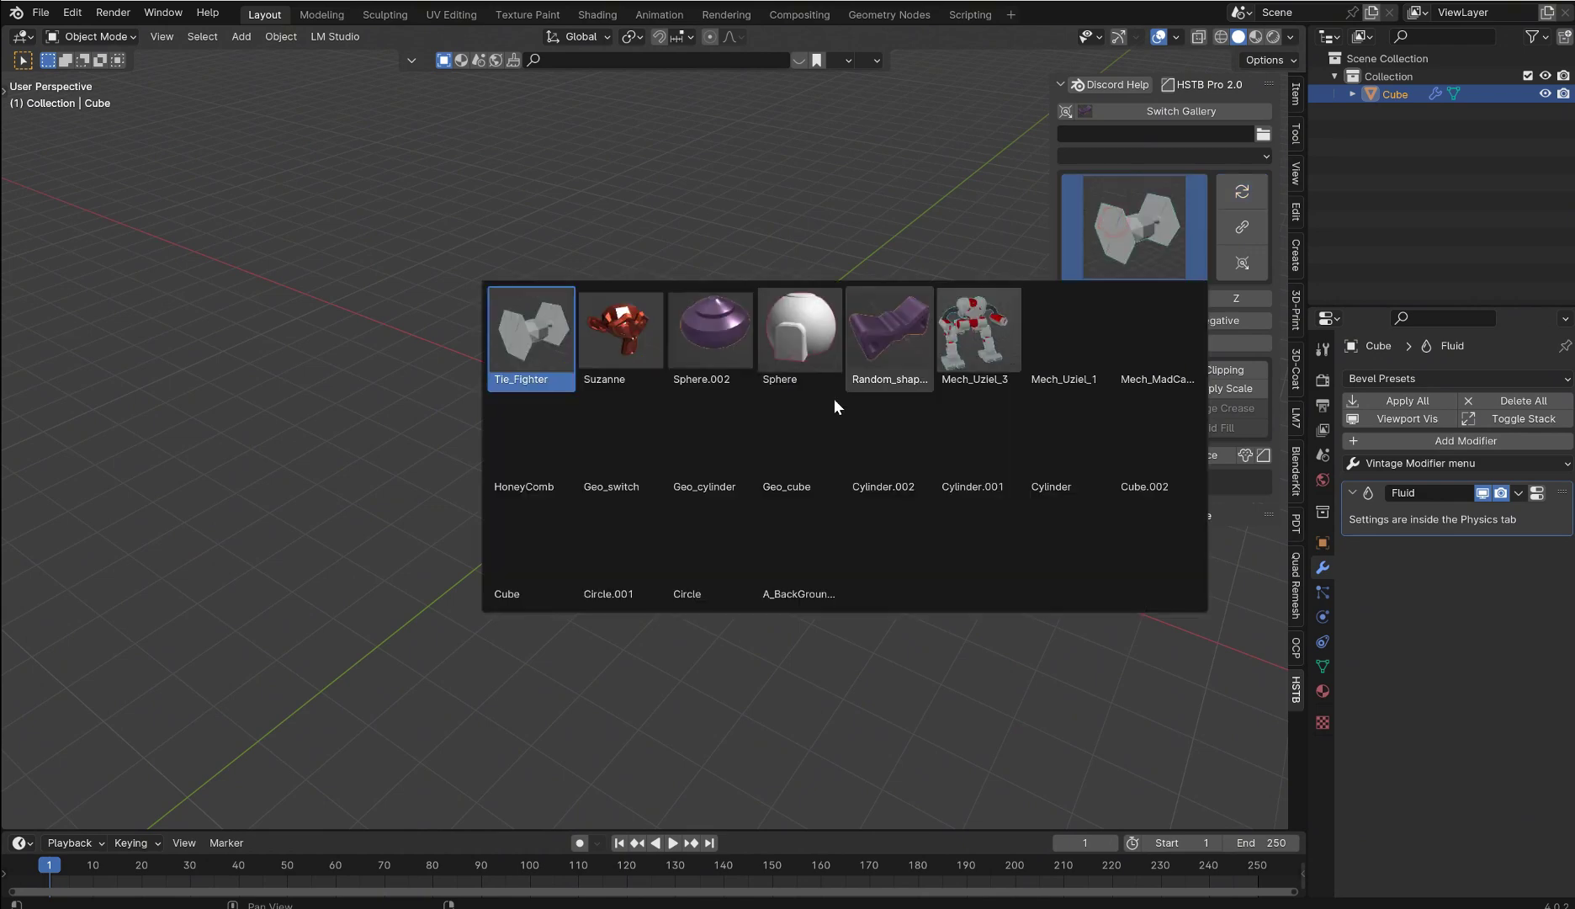
click(724, 324)
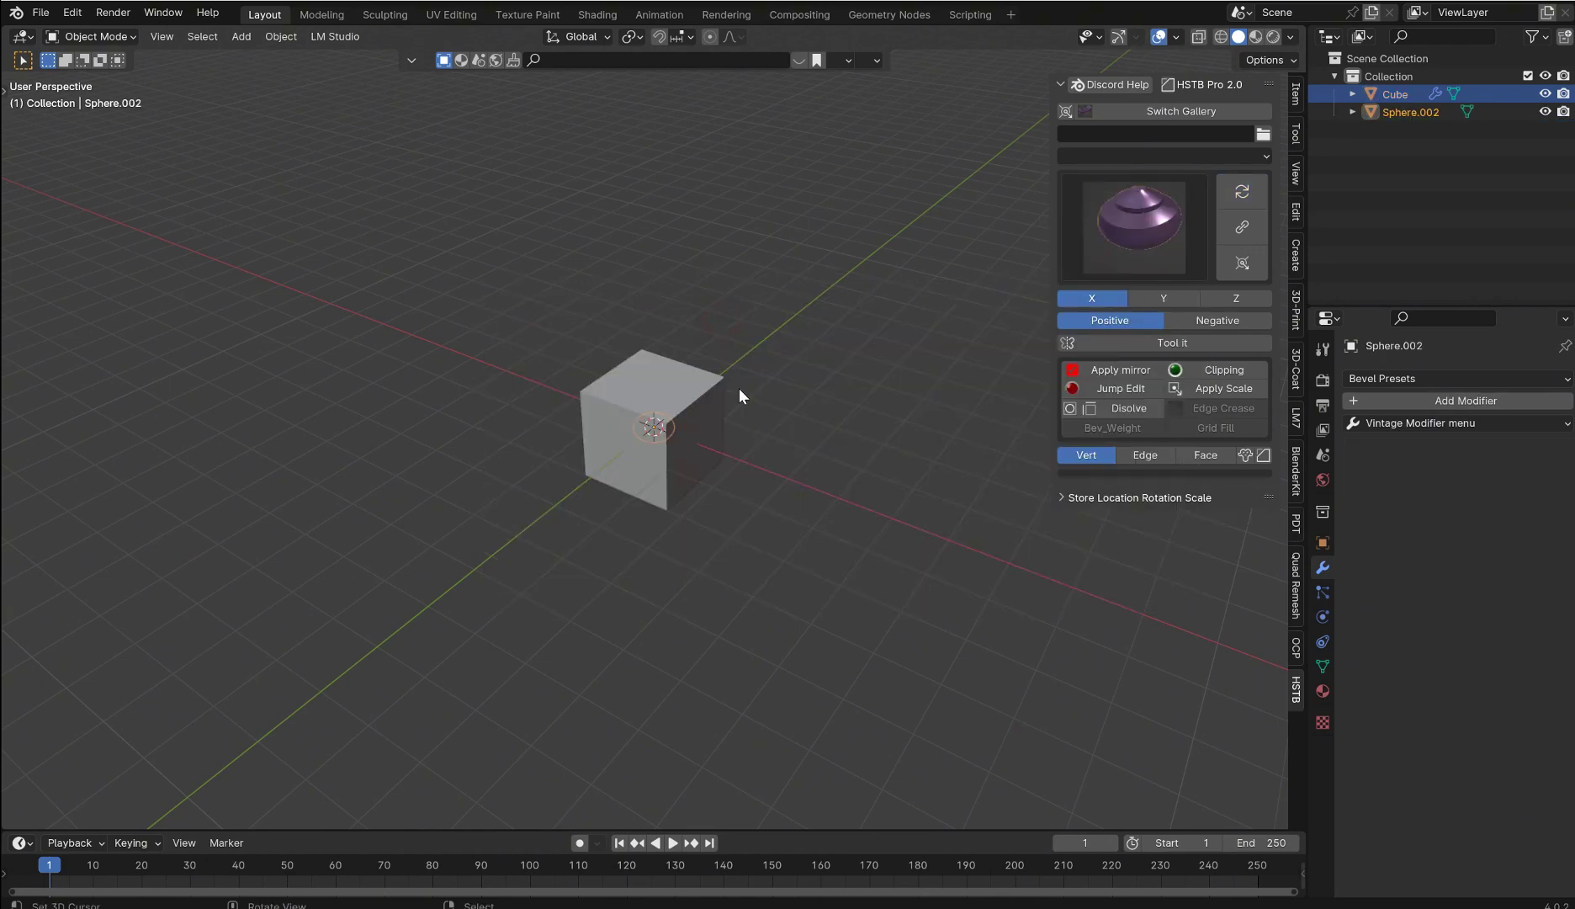
key(s)
click(738, 539)
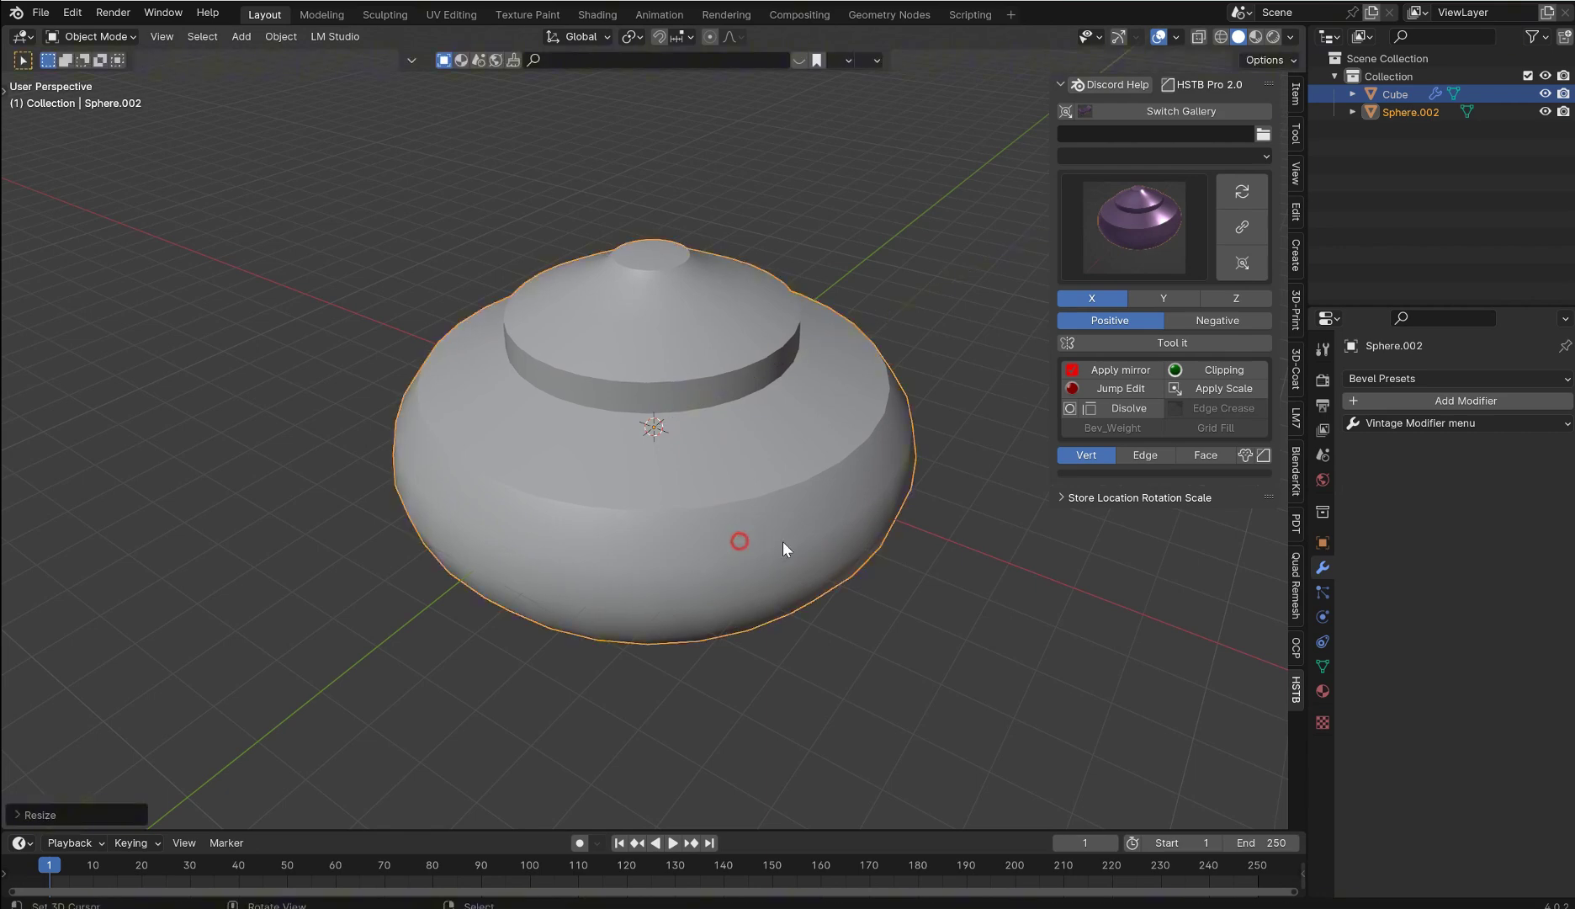
Add a Subdivision Surface modifier to Sphere.002 and set its viewport levels to 2
click(1511, 423)
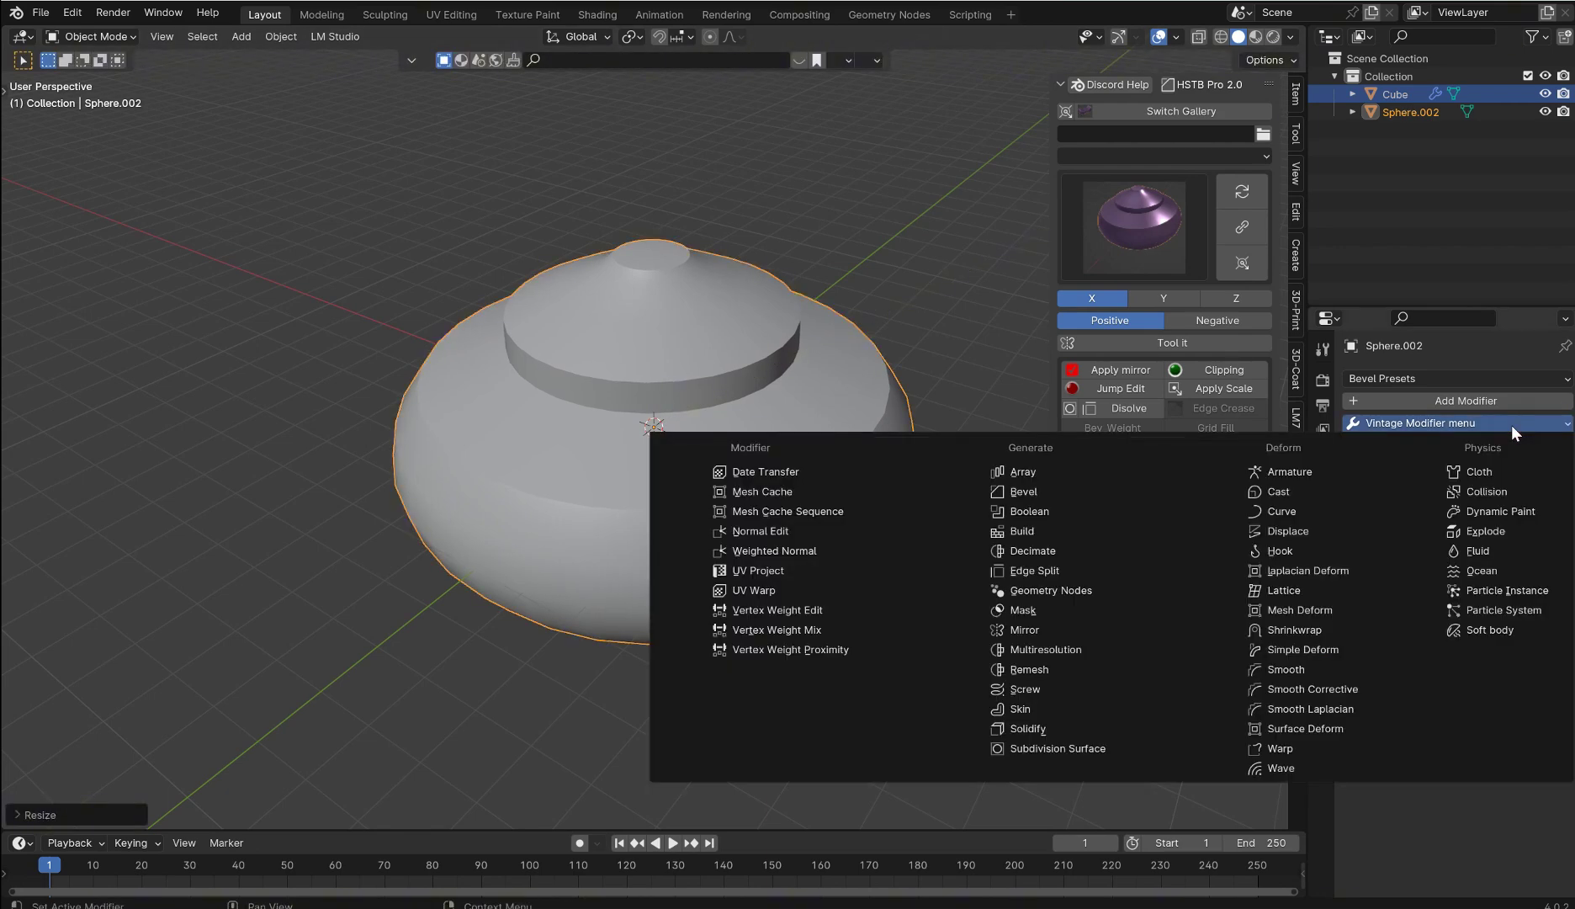
click(1055, 746)
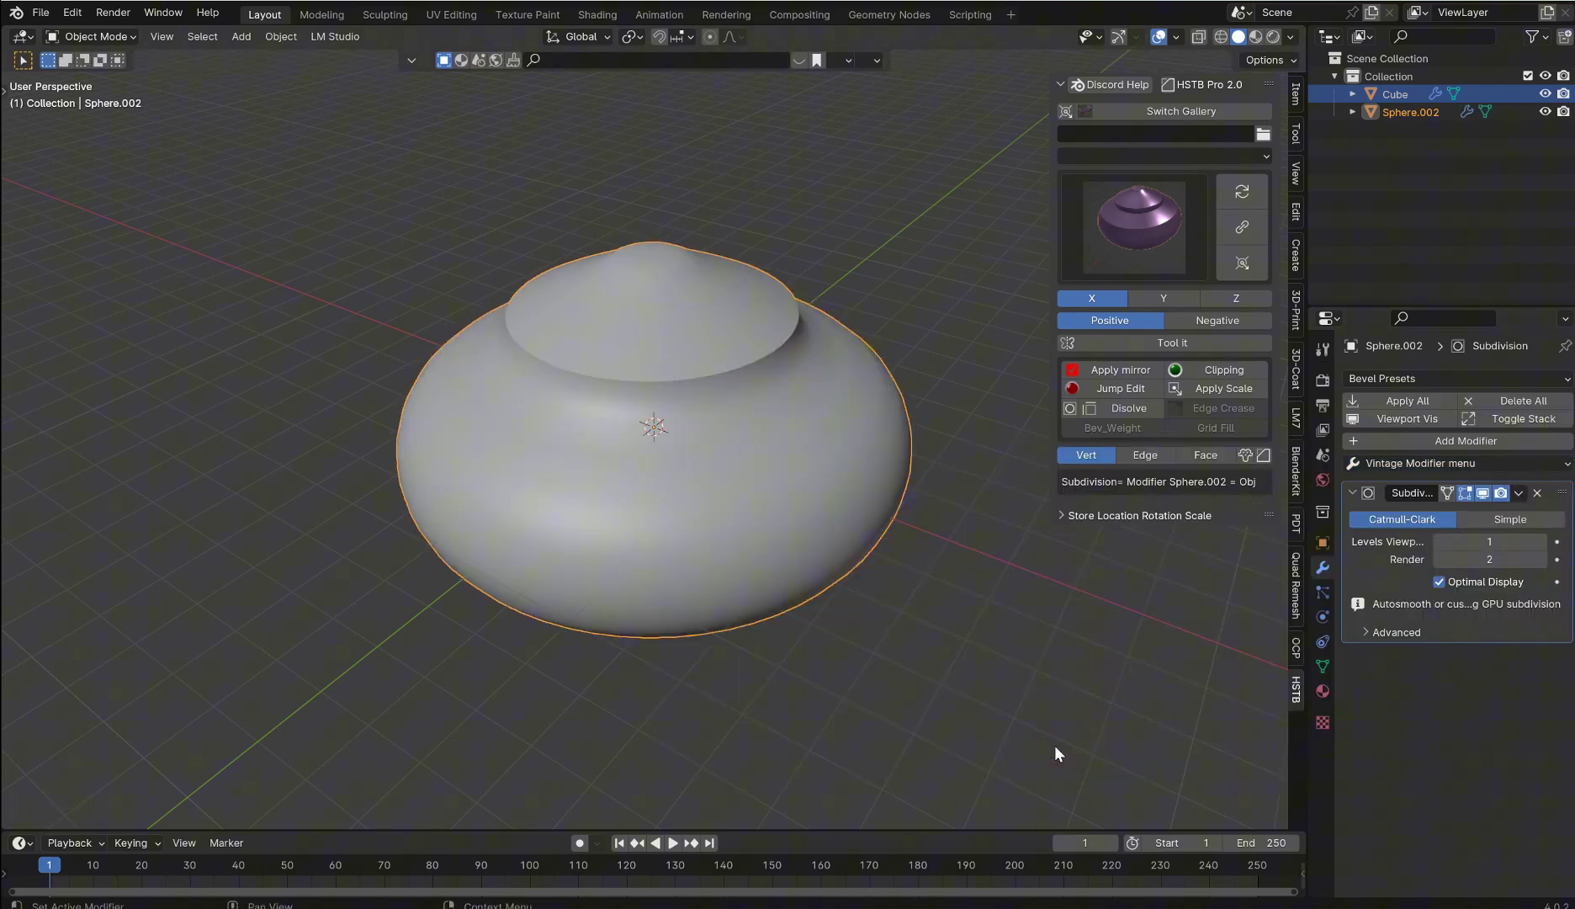
click(1542, 542)
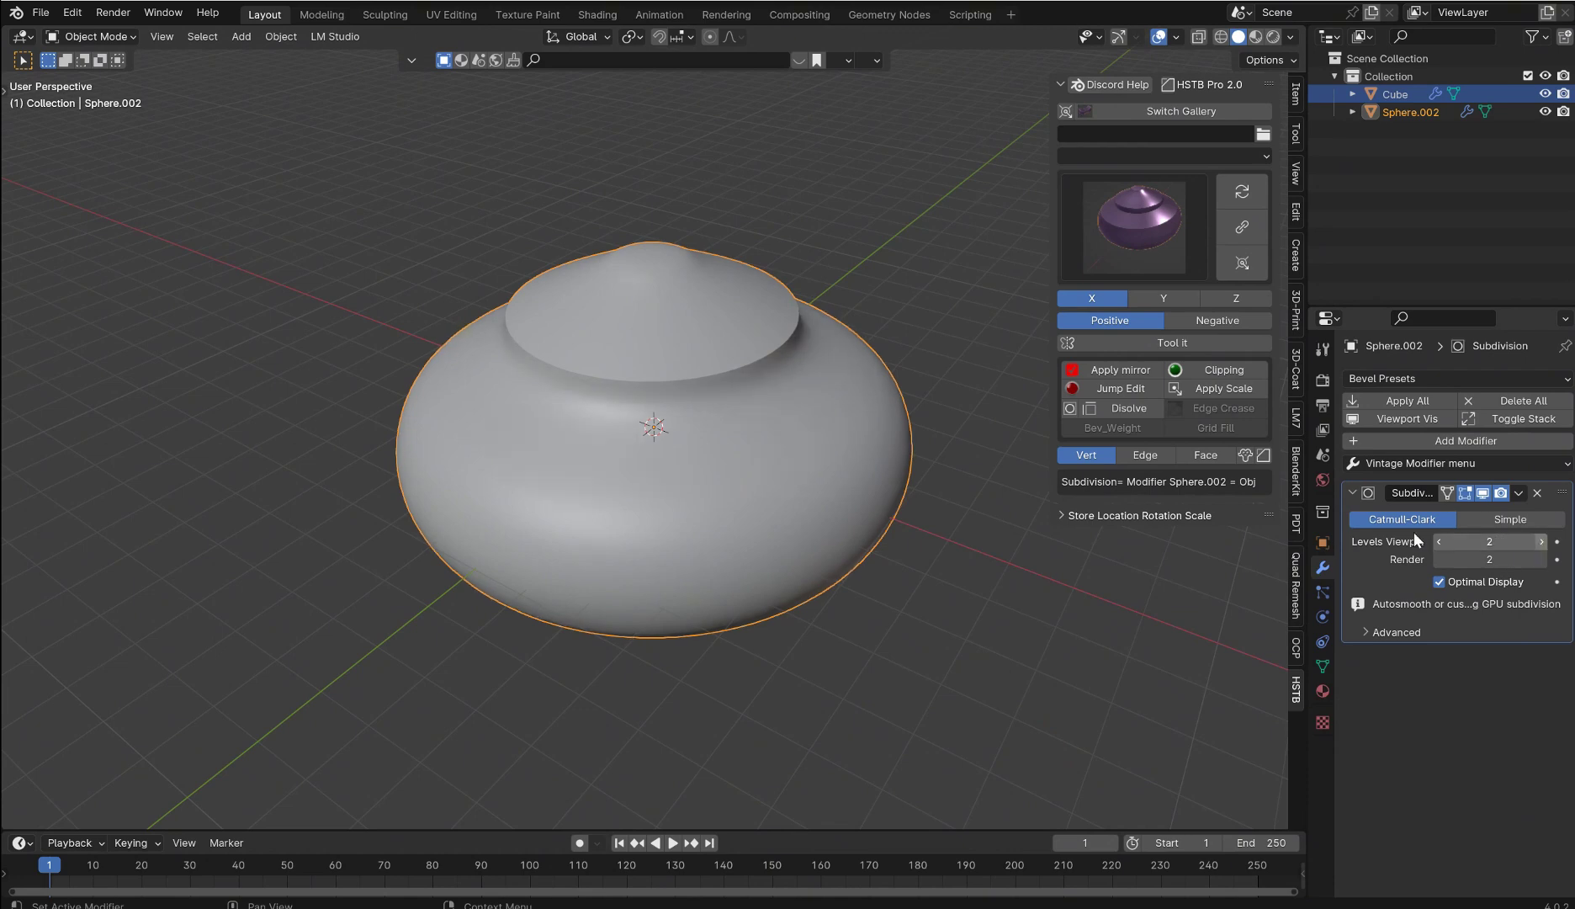
Cut an edge loop around the upper cap of Sphere.002, slid inward close to the central tip
middle_drag(789, 404, 759, 439)
scroll(781, 441, up, 1)
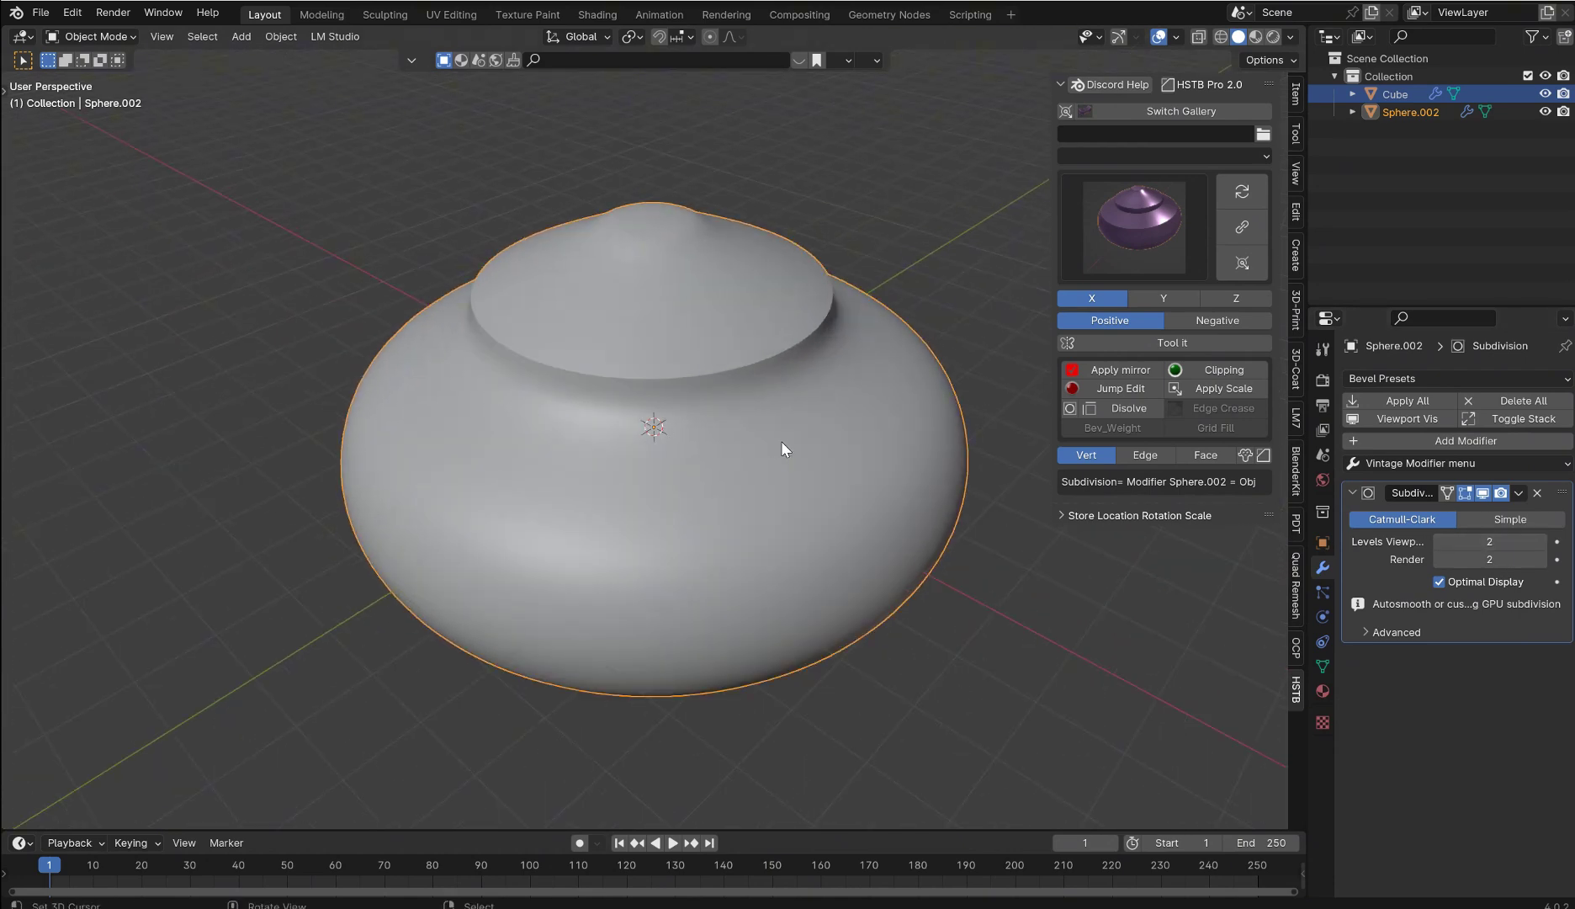
middle_drag(697, 498, 683, 413)
middle_drag(651, 623, 671, 361)
key(Tab)
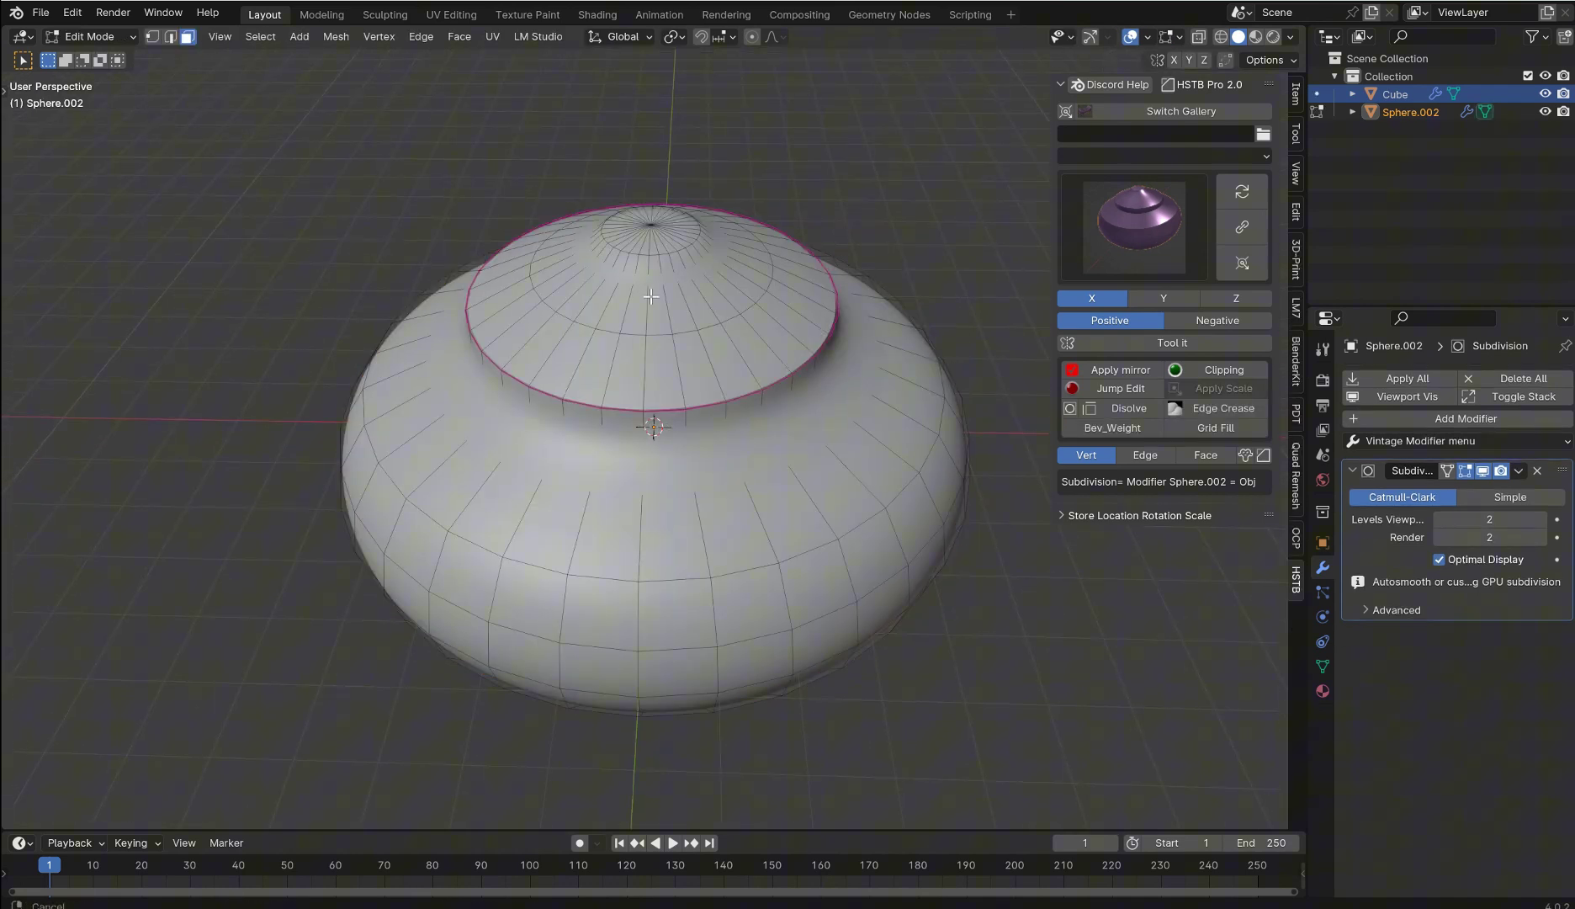
middle_drag(651, 296, 663, 335)
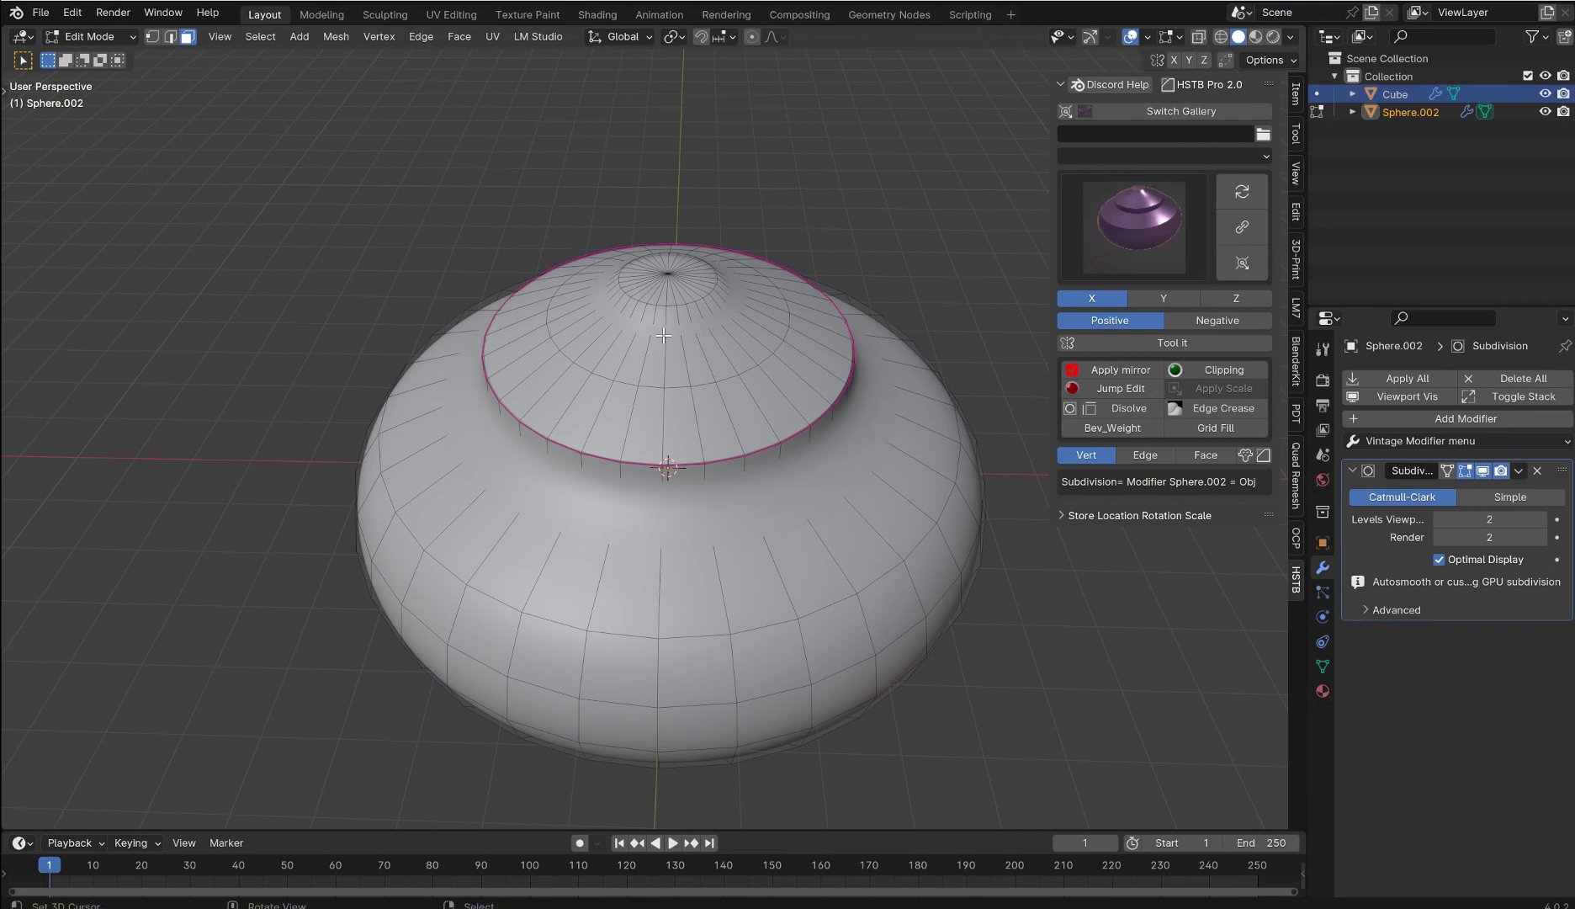
key(ctrl+r)
click(664, 336)
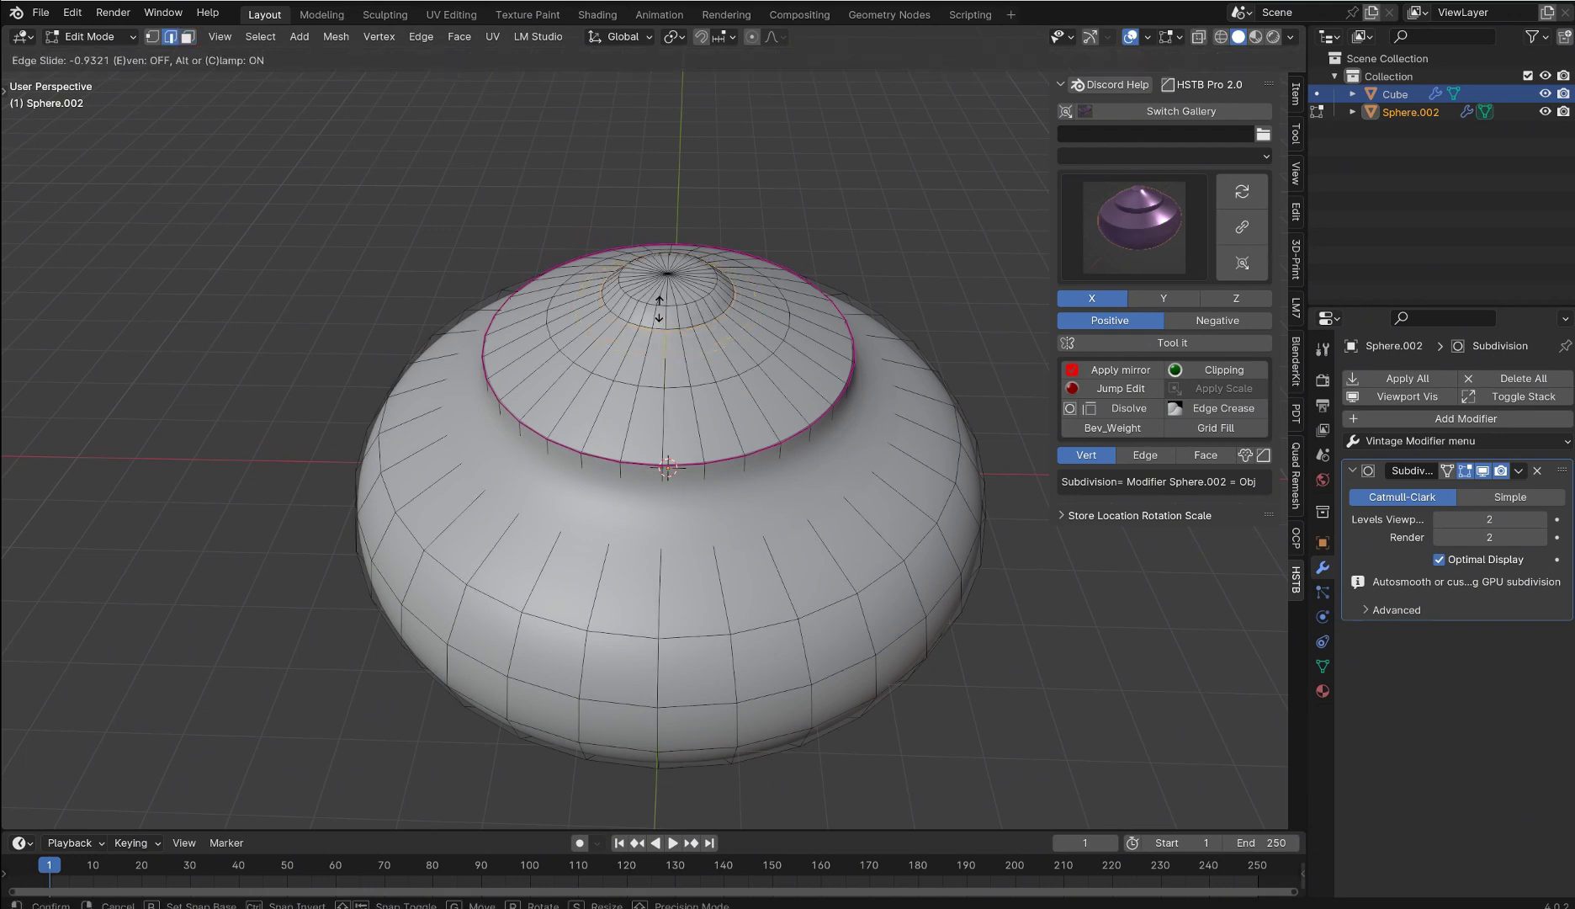
click(661, 315)
key(Tab)
key(ctrl+z)
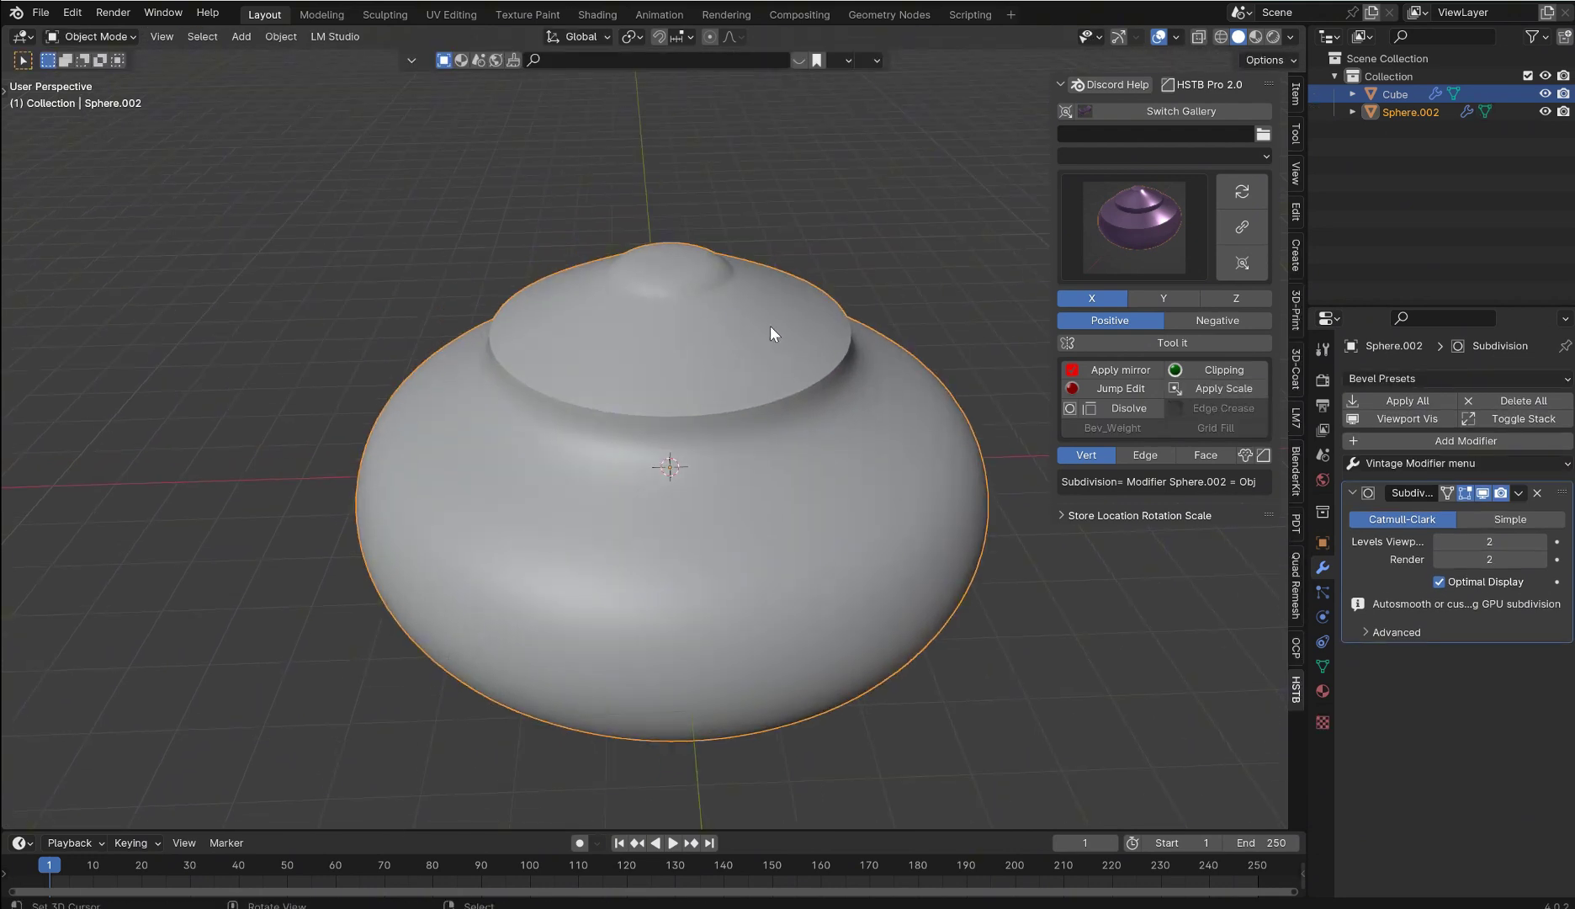
Mark the new edge loop near the tip of Sphere.002 as a seam and return to Object Mode
key(Tab)
key(ctrl+e)
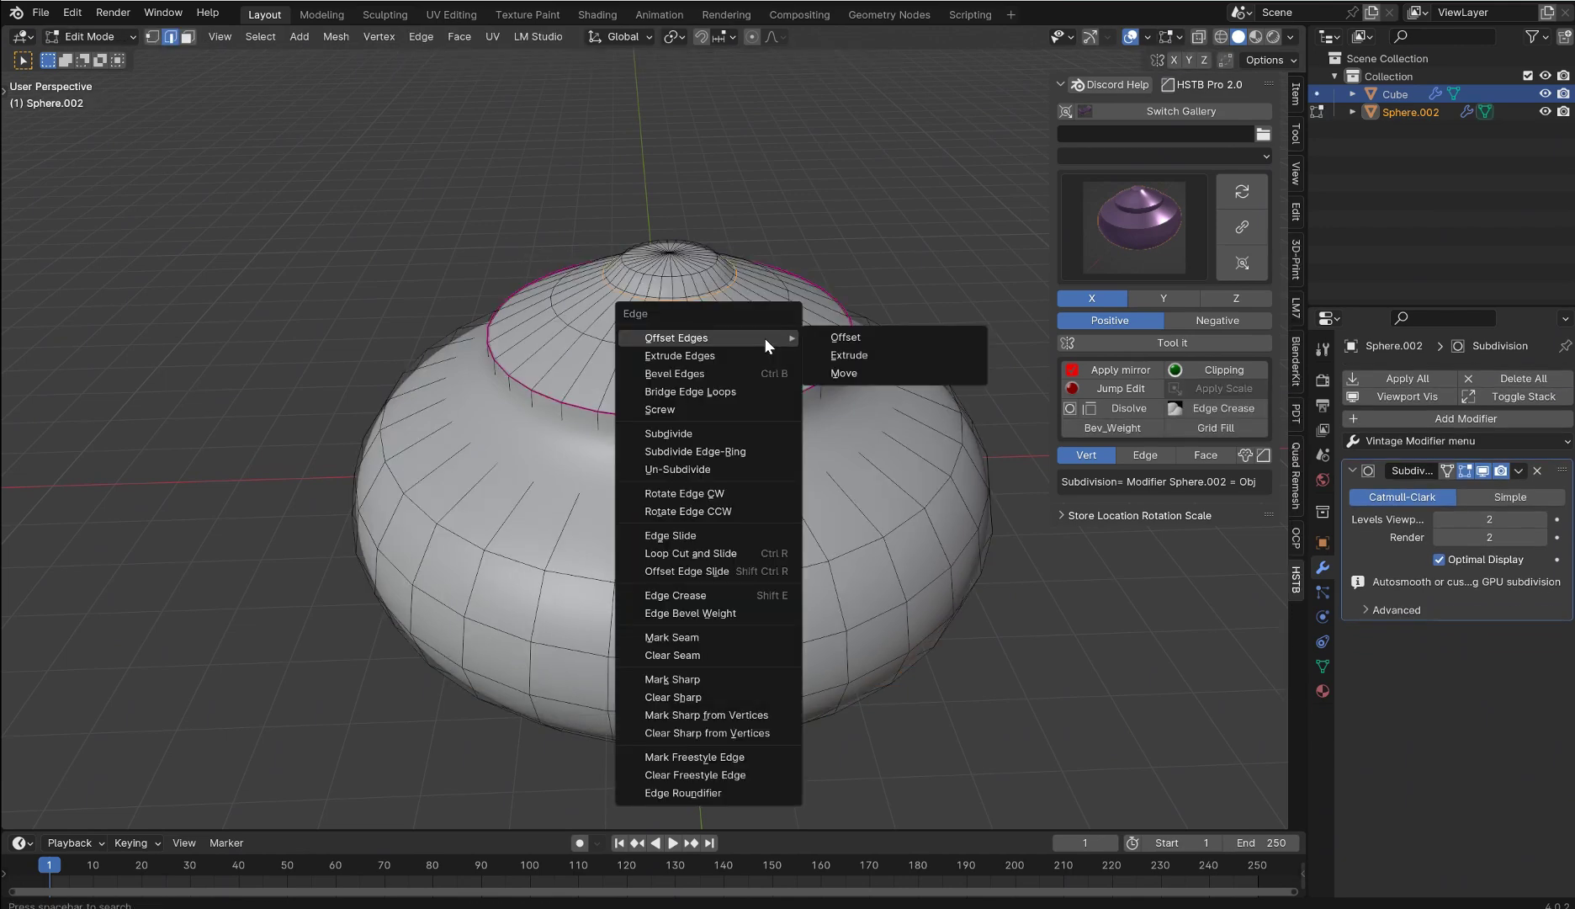
click(762, 638)
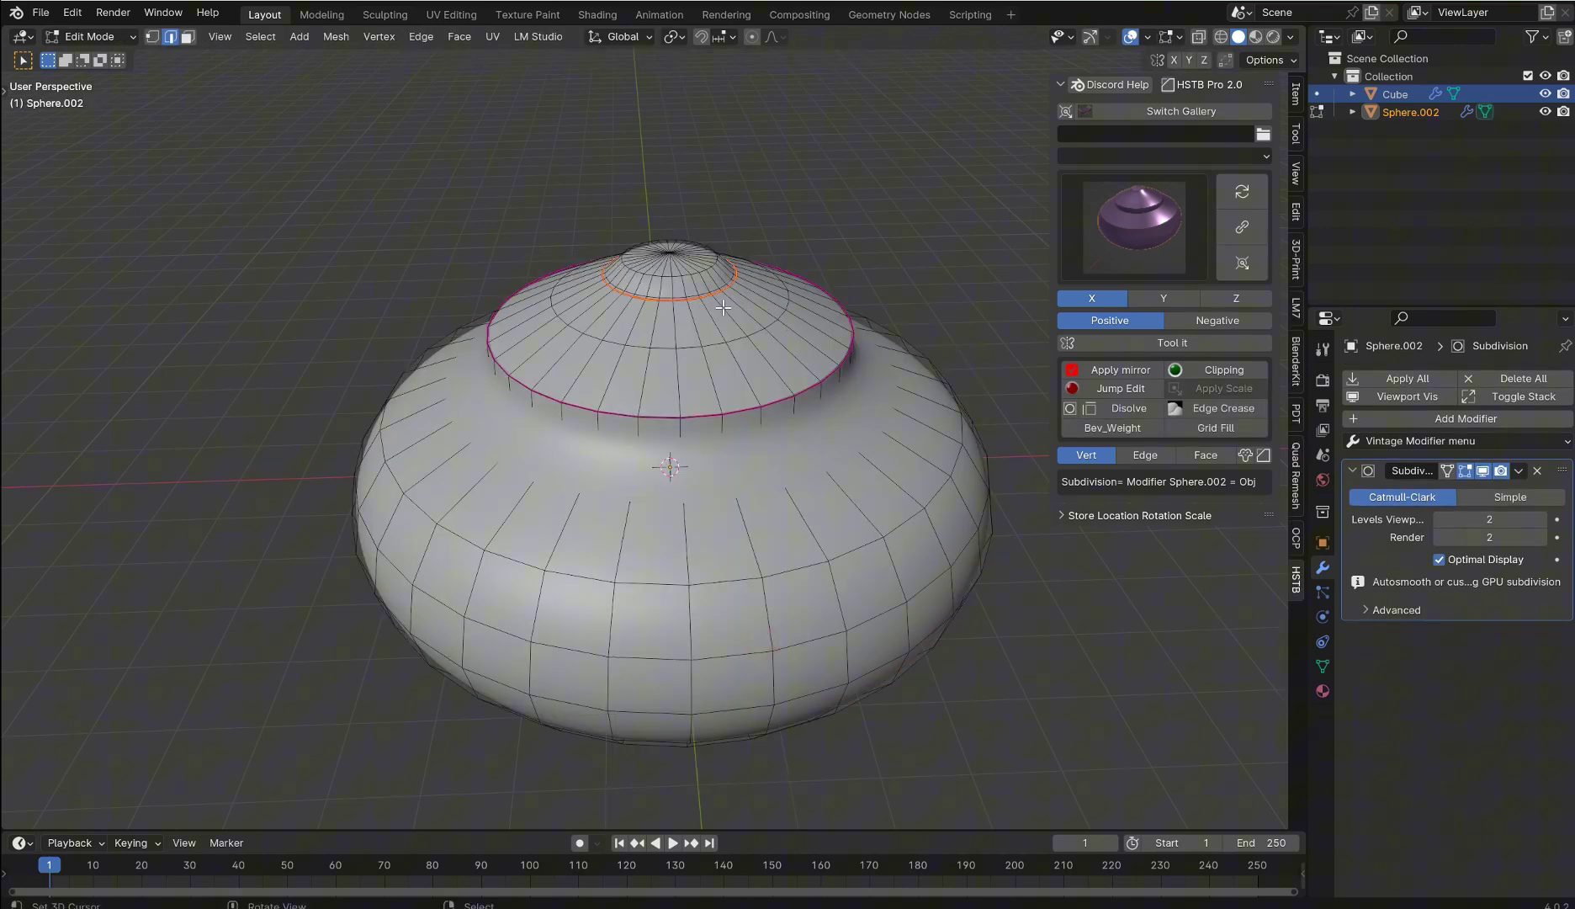
key(Tab)
Remove the Subdivision modifier from Sphere.002 and deselect all objects
middle_drag(801, 256, 865, 333)
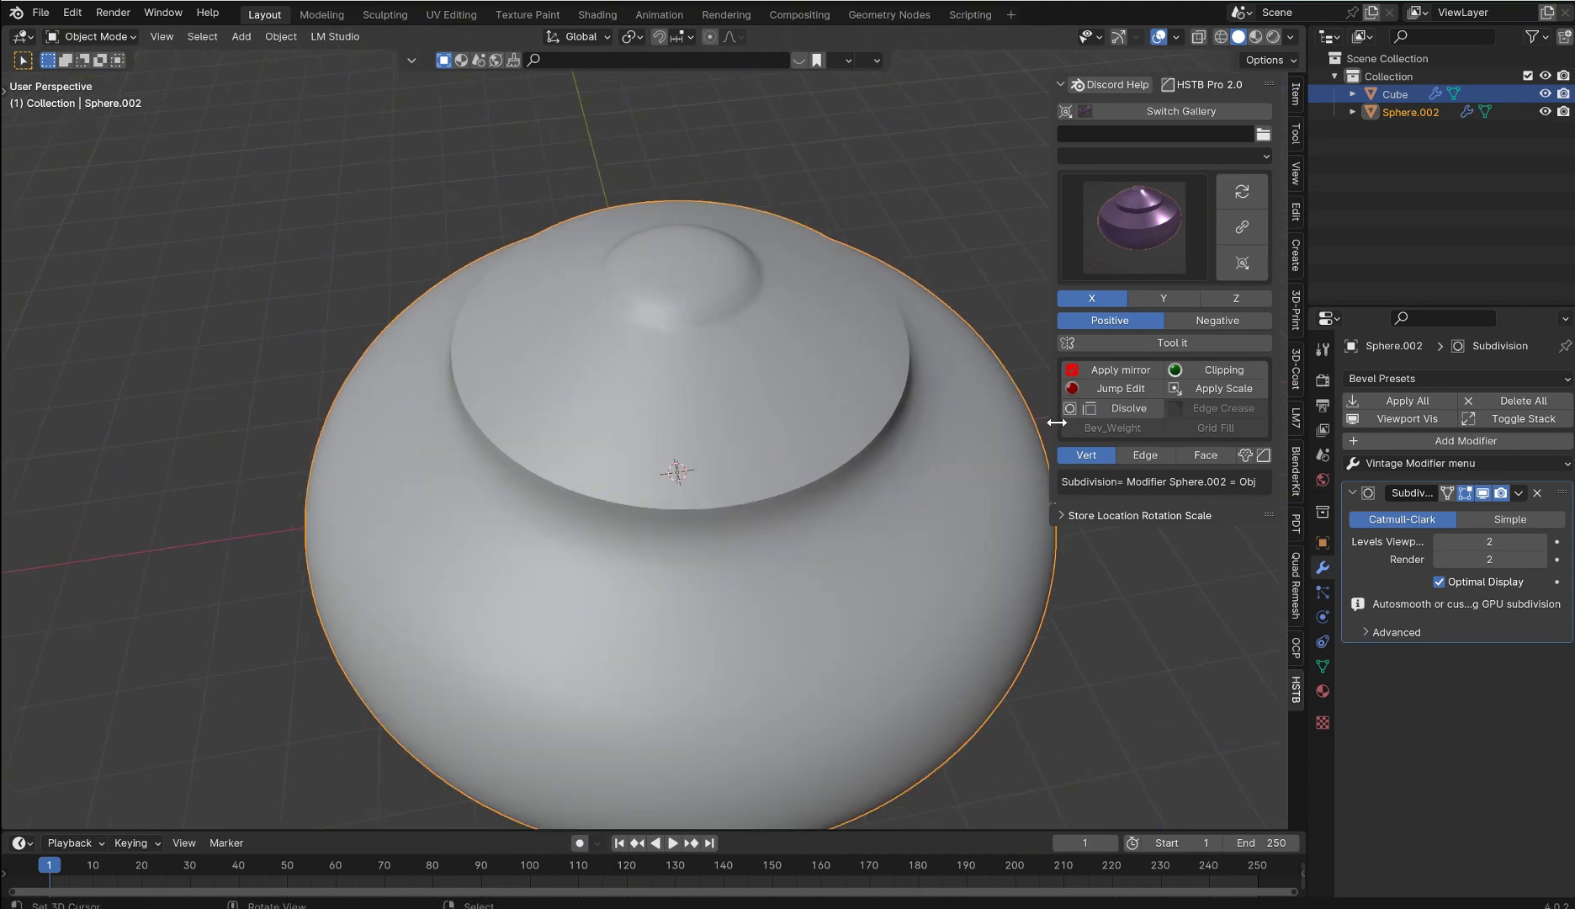
click(1537, 494)
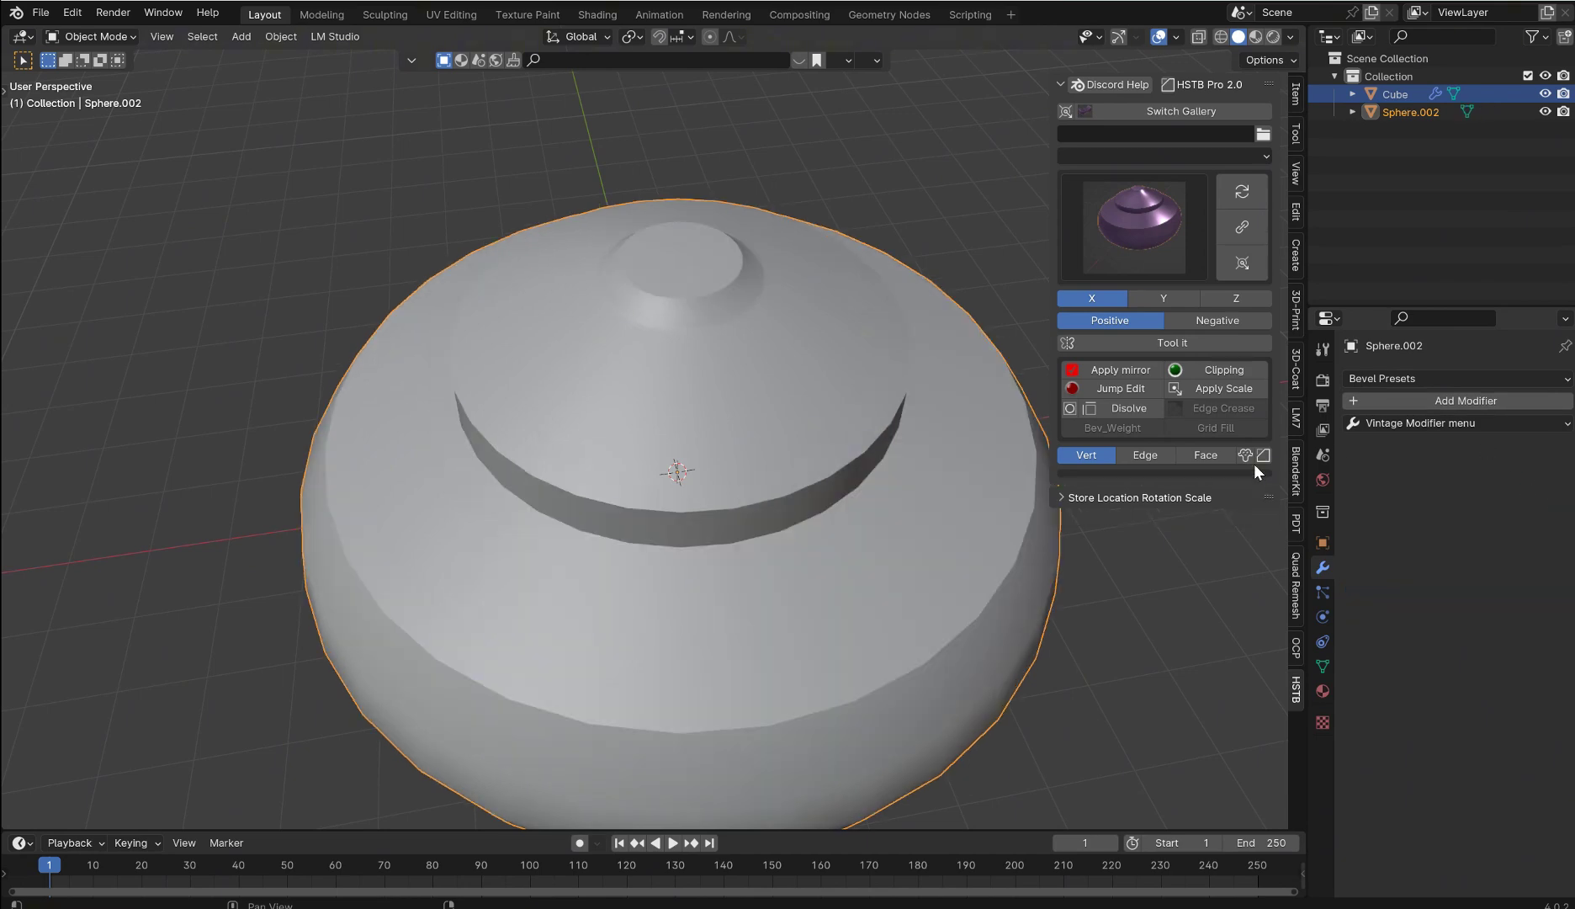
click(1515, 423)
click(1514, 422)
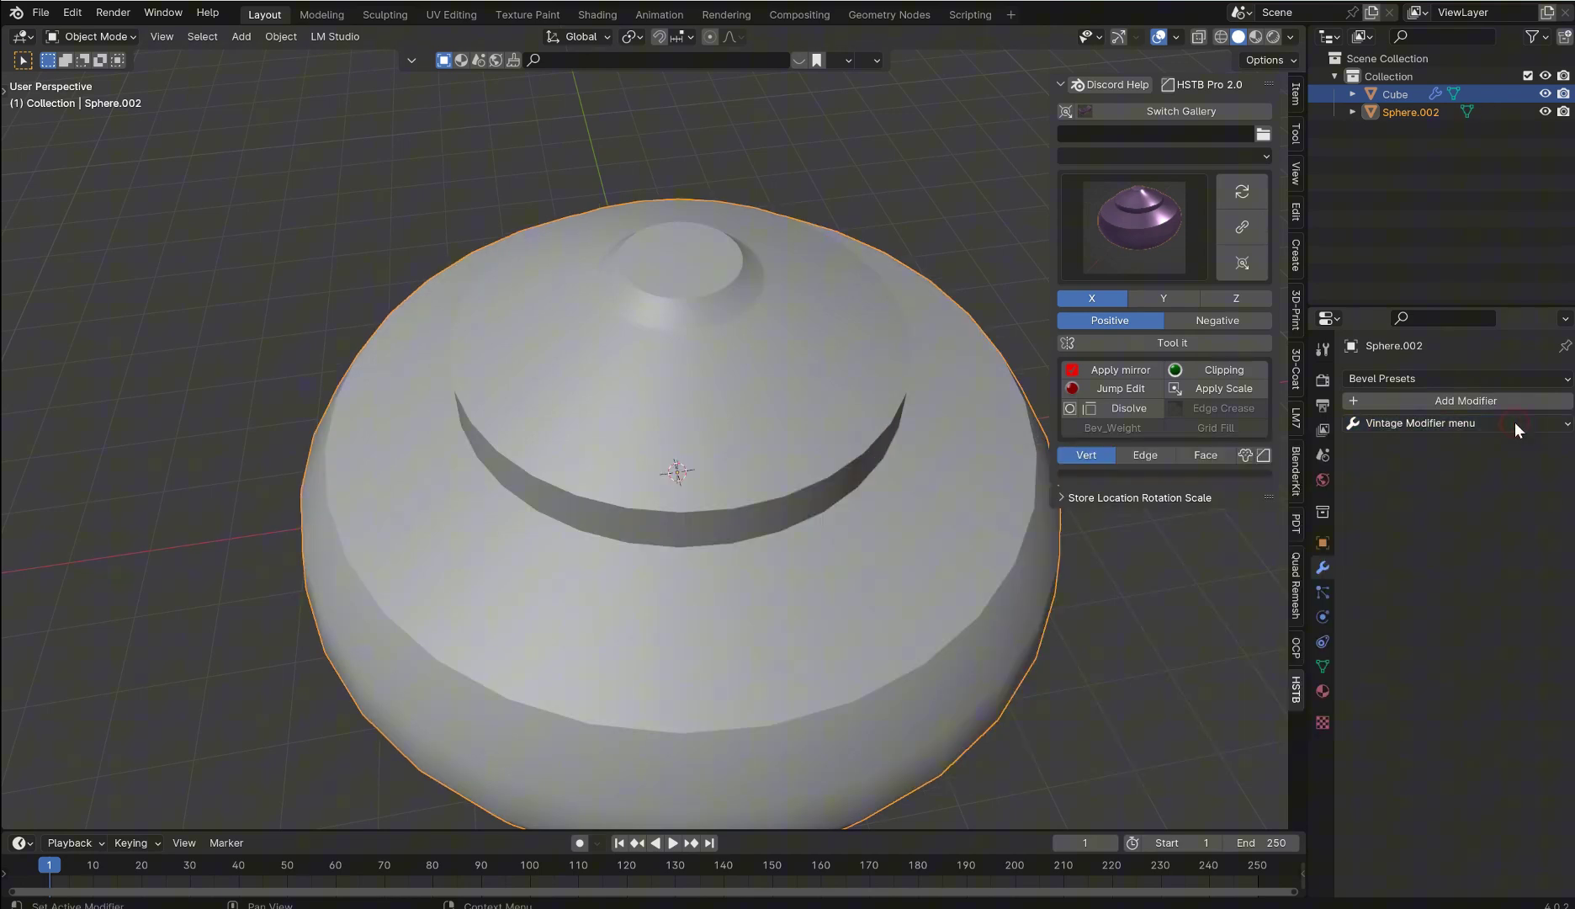
click(1515, 423)
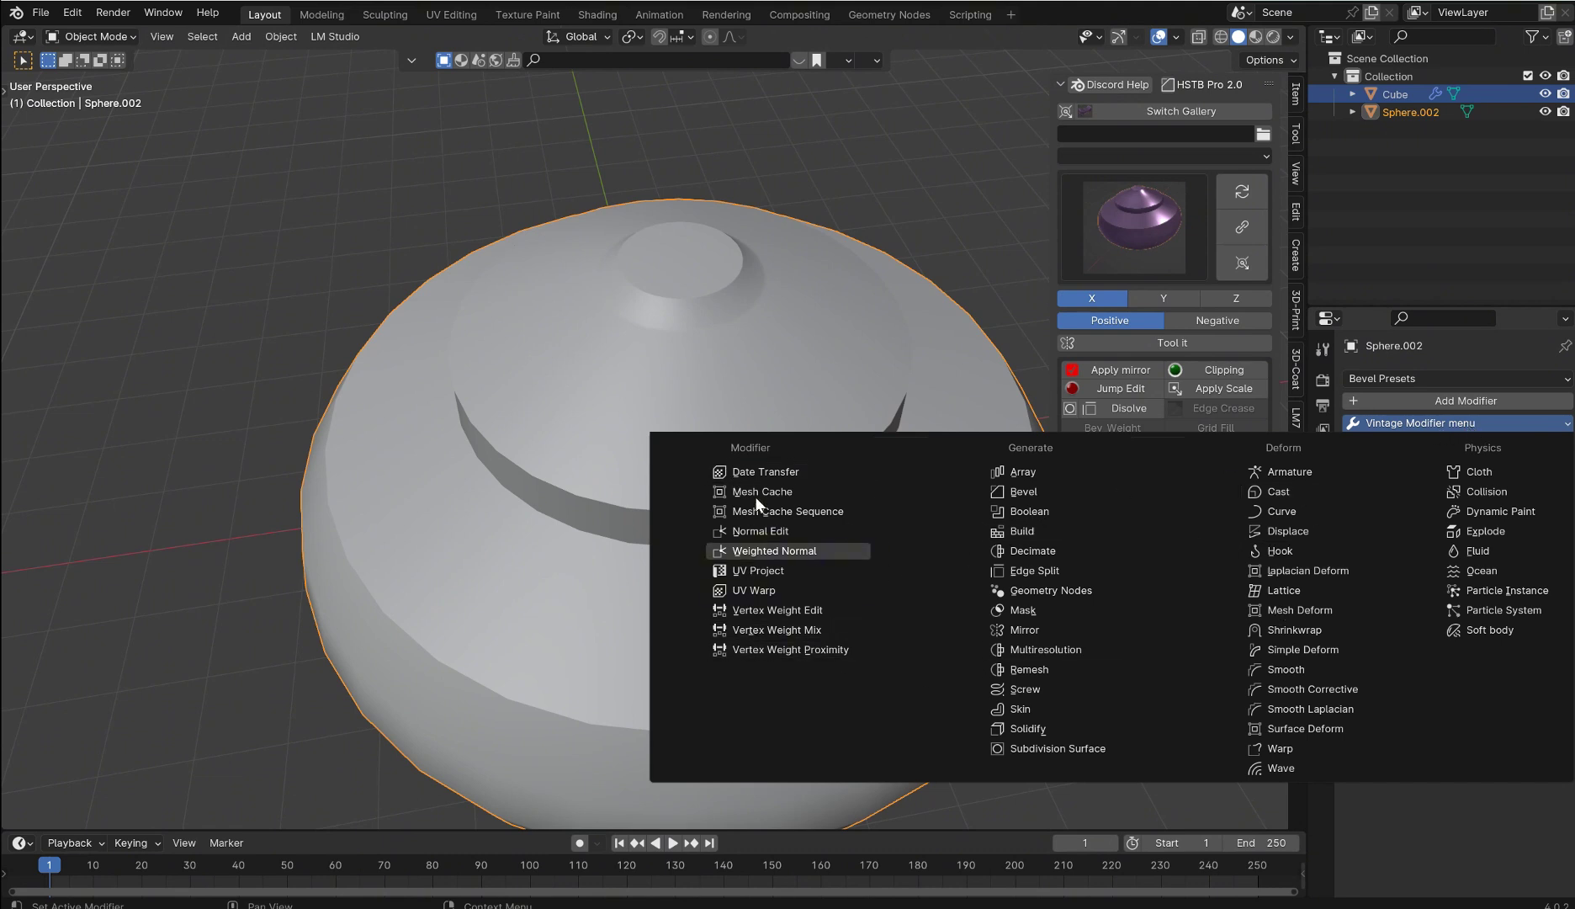
click(905, 246)
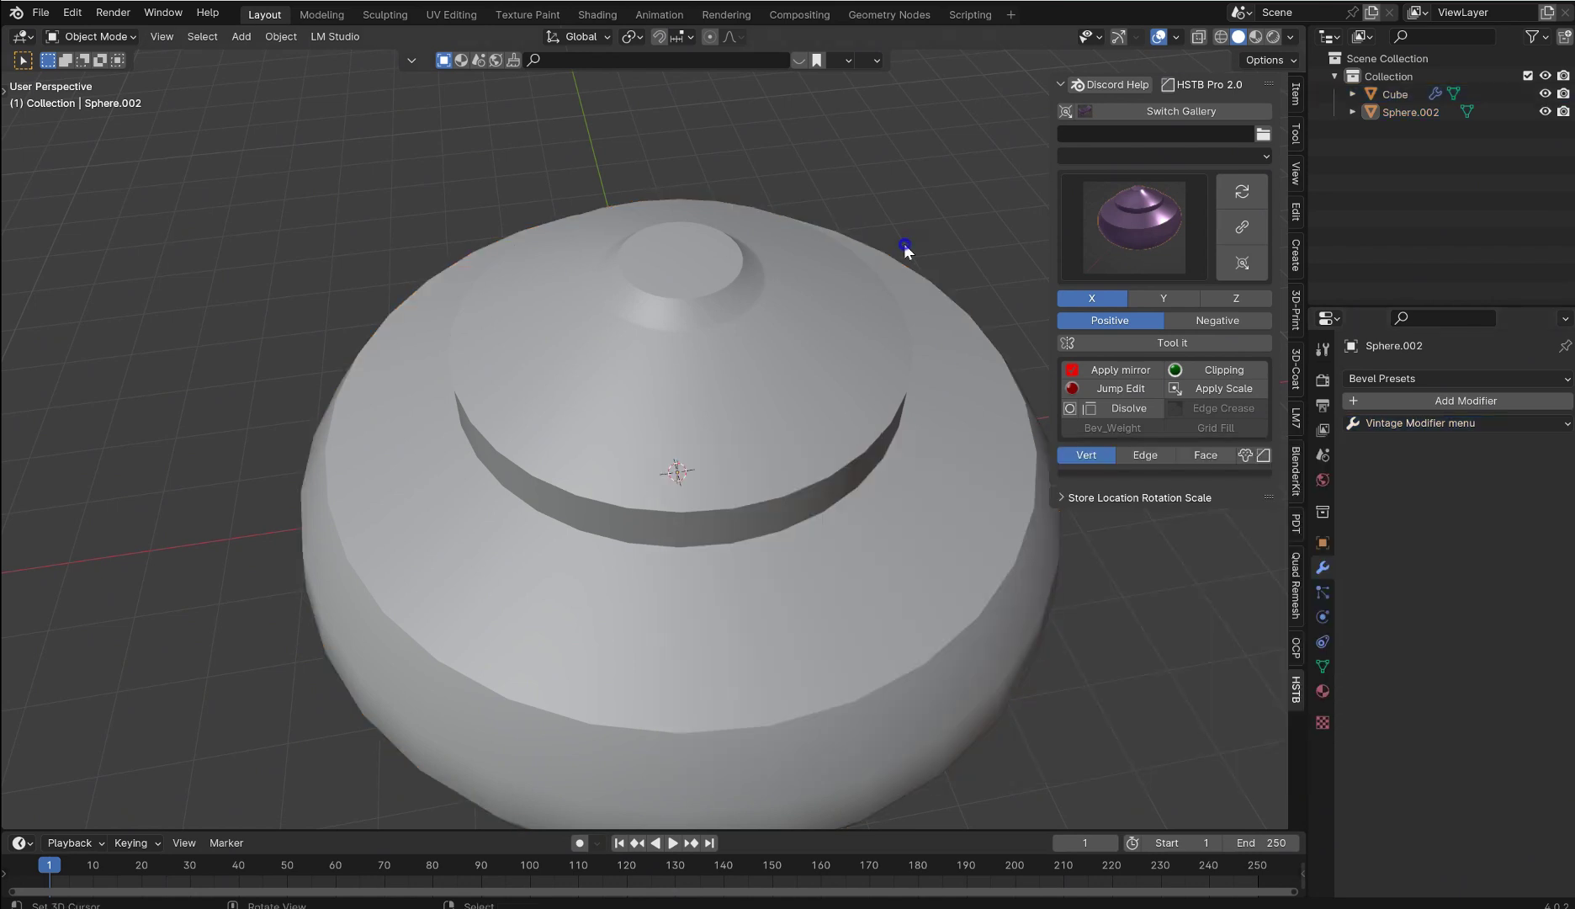
middle_drag(888, 384, 798, 326)
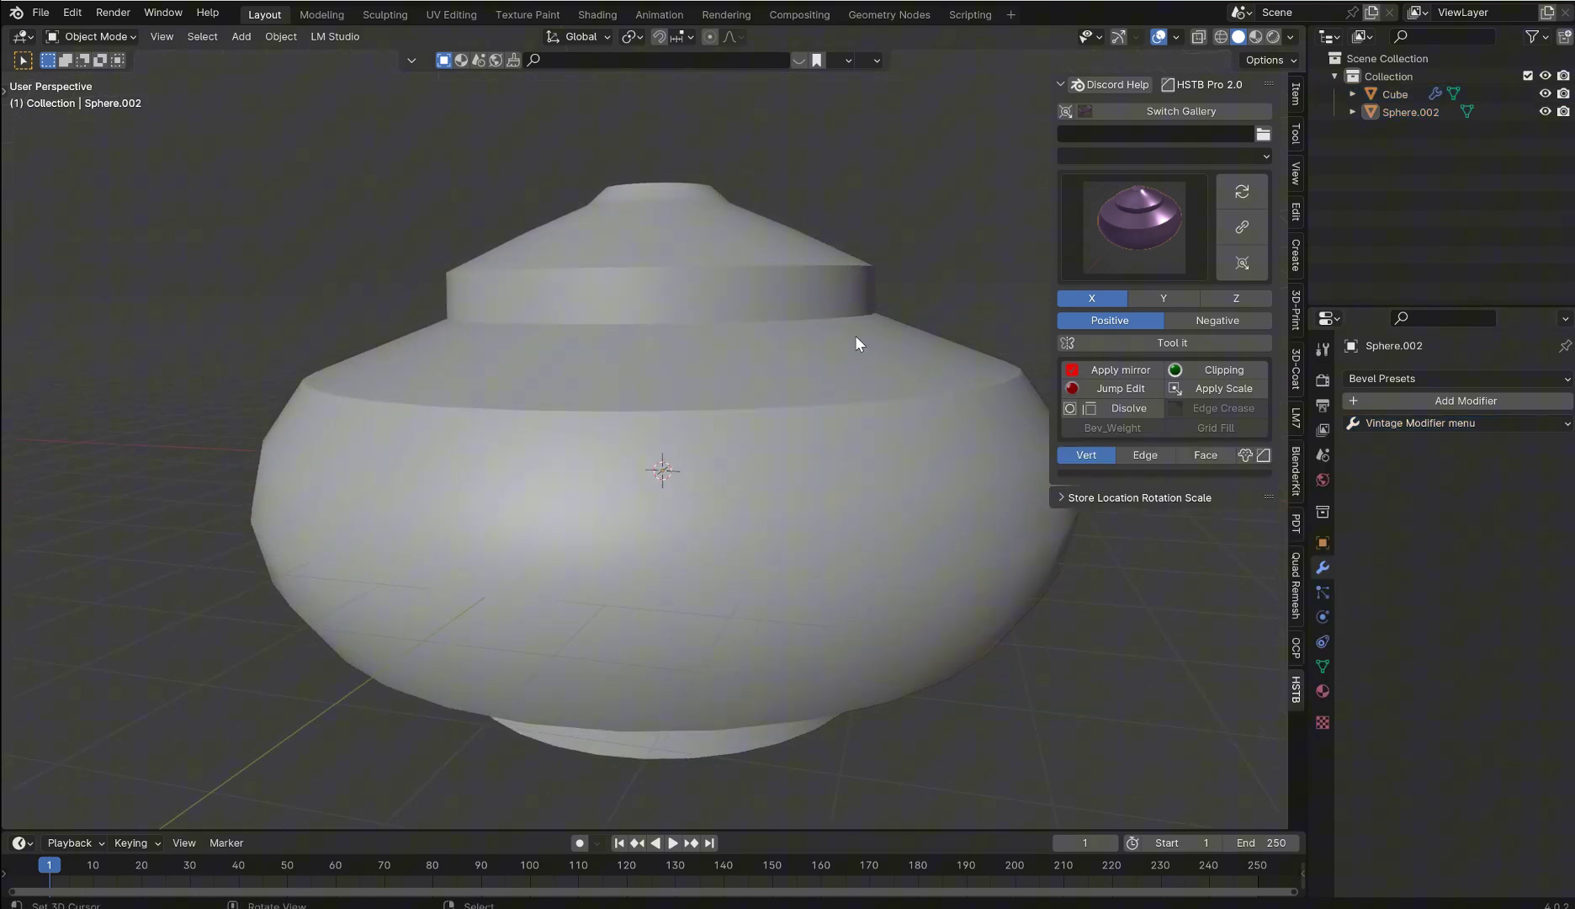
Add an Armature modifier to Sphere.002 from the vintage column list, leaving its object unassigned
middle_drag(744, 539, 608, 539)
scroll(608, 536, up, 1)
scroll(610, 534, down, 2)
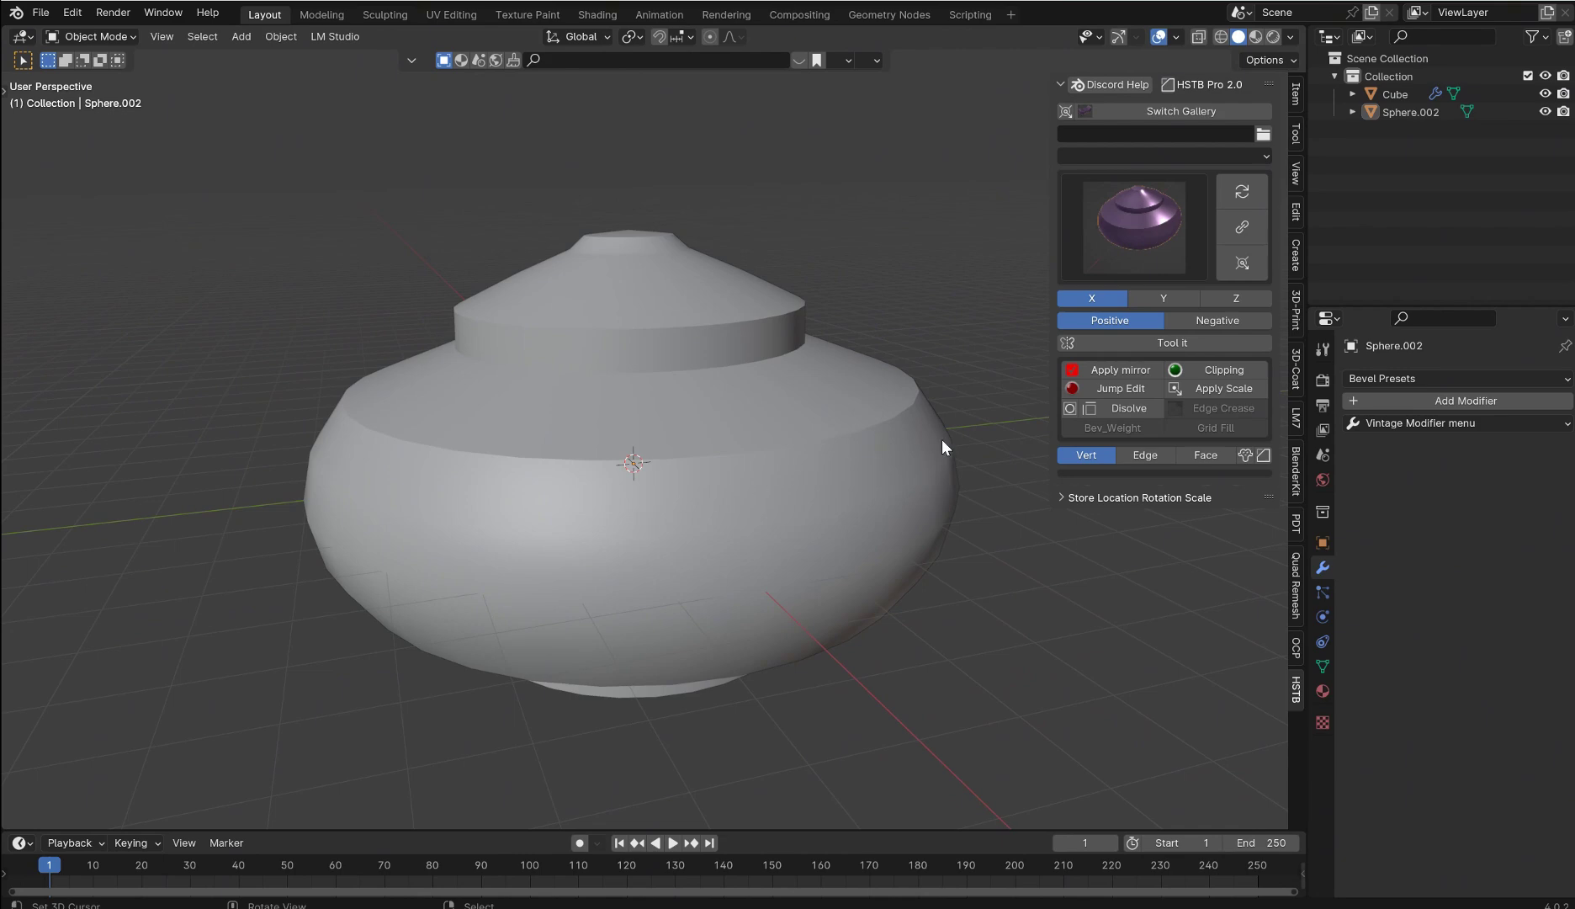
click(1415, 424)
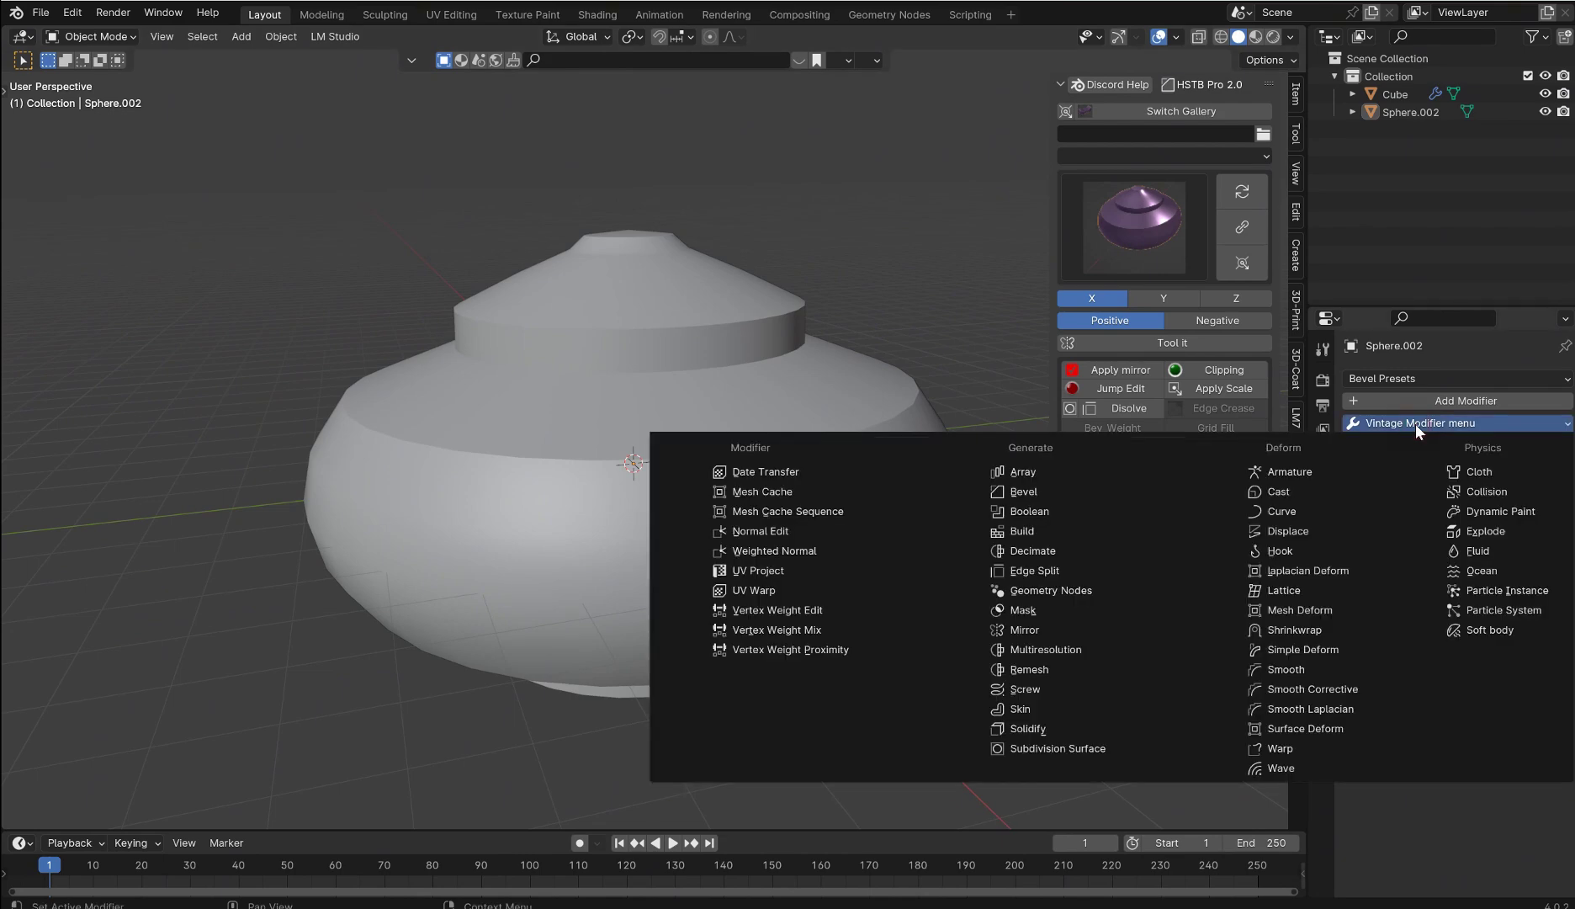
click(1291, 473)
click(1538, 519)
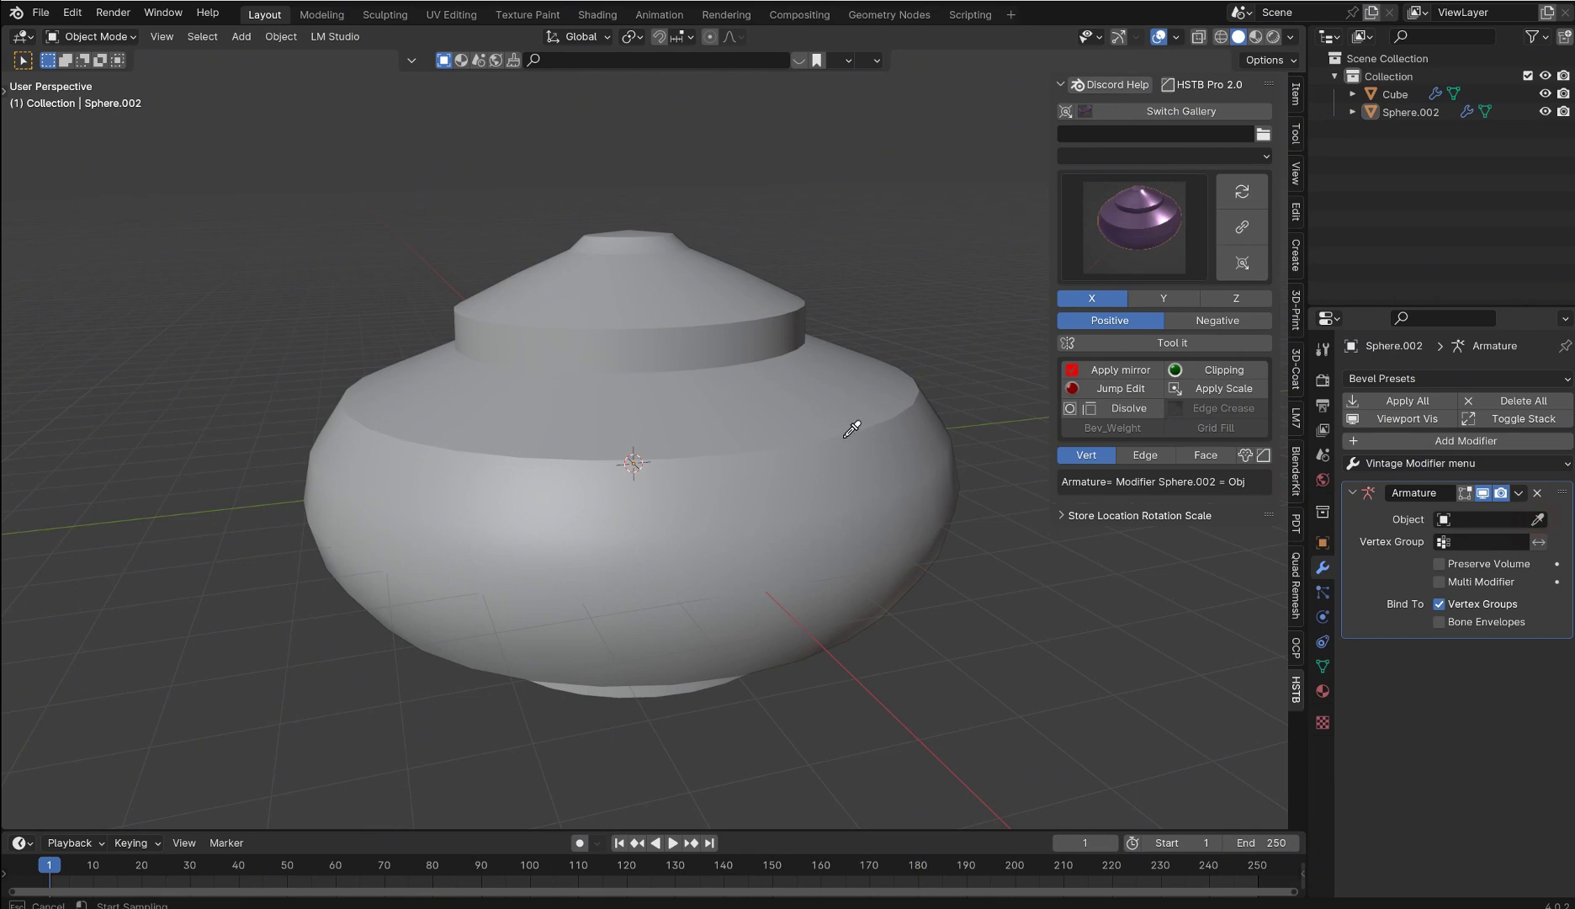
key(Escape)
click(1493, 464)
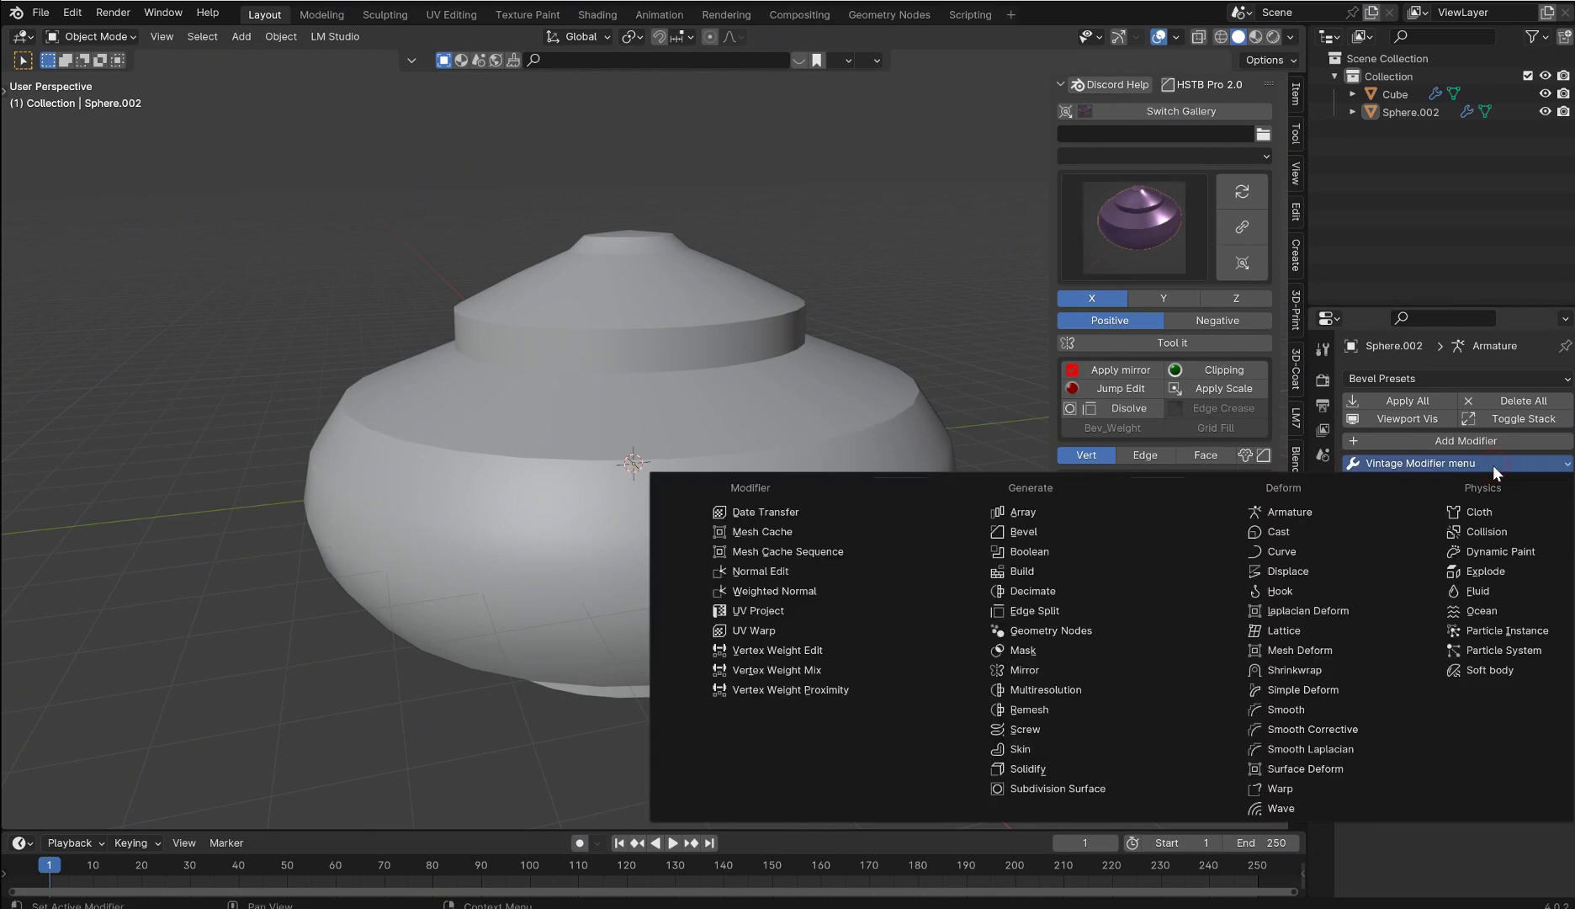
click(1493, 464)
click(1469, 464)
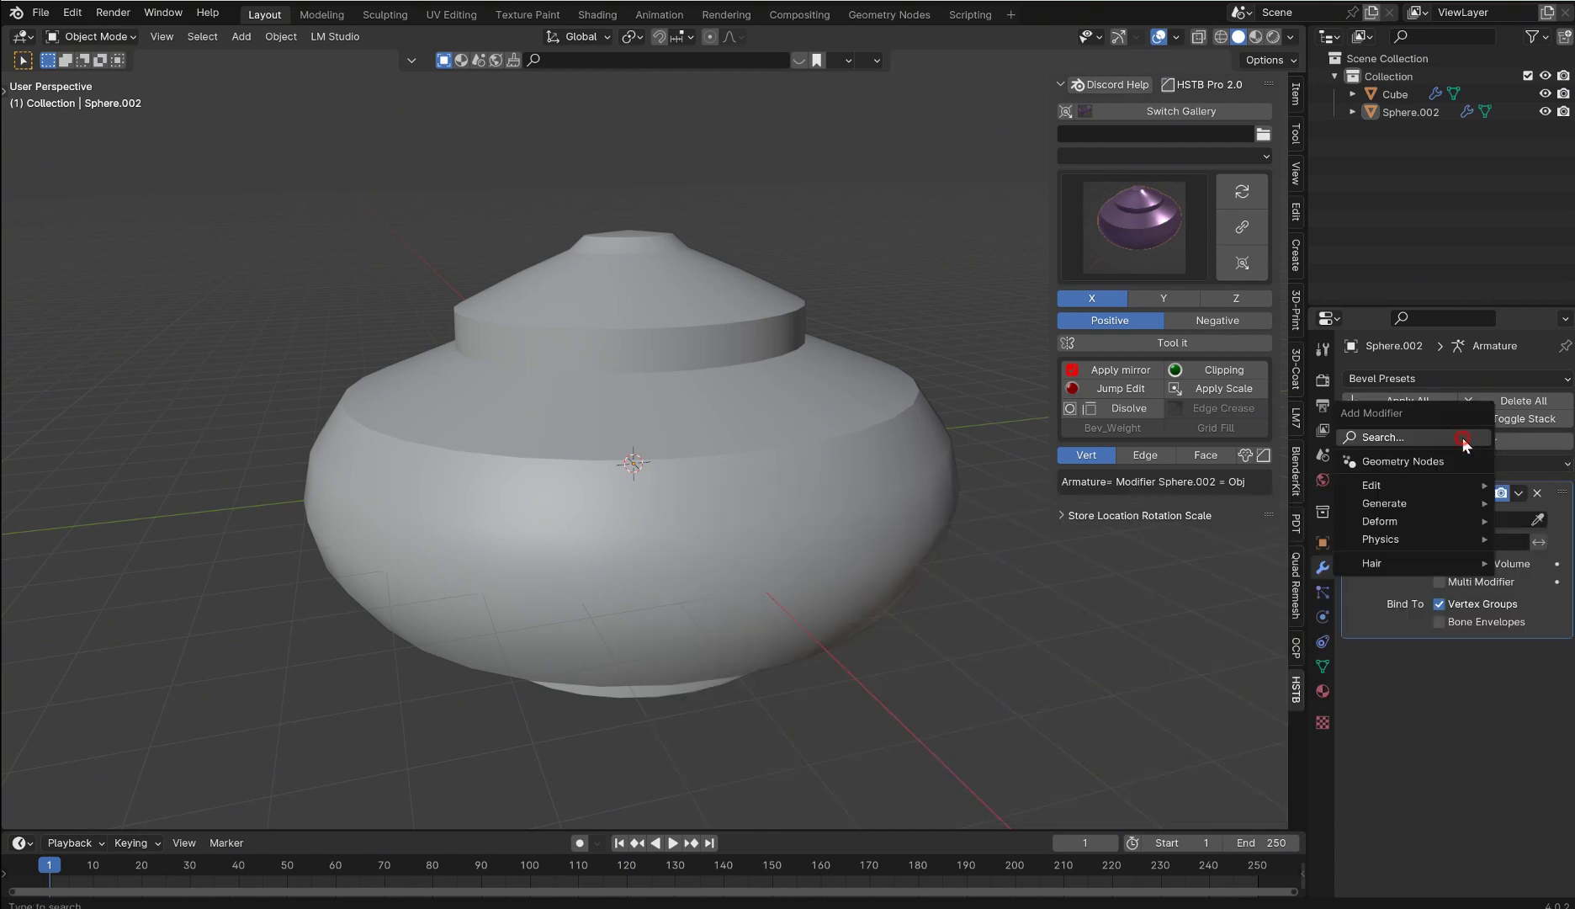
click(1462, 437)
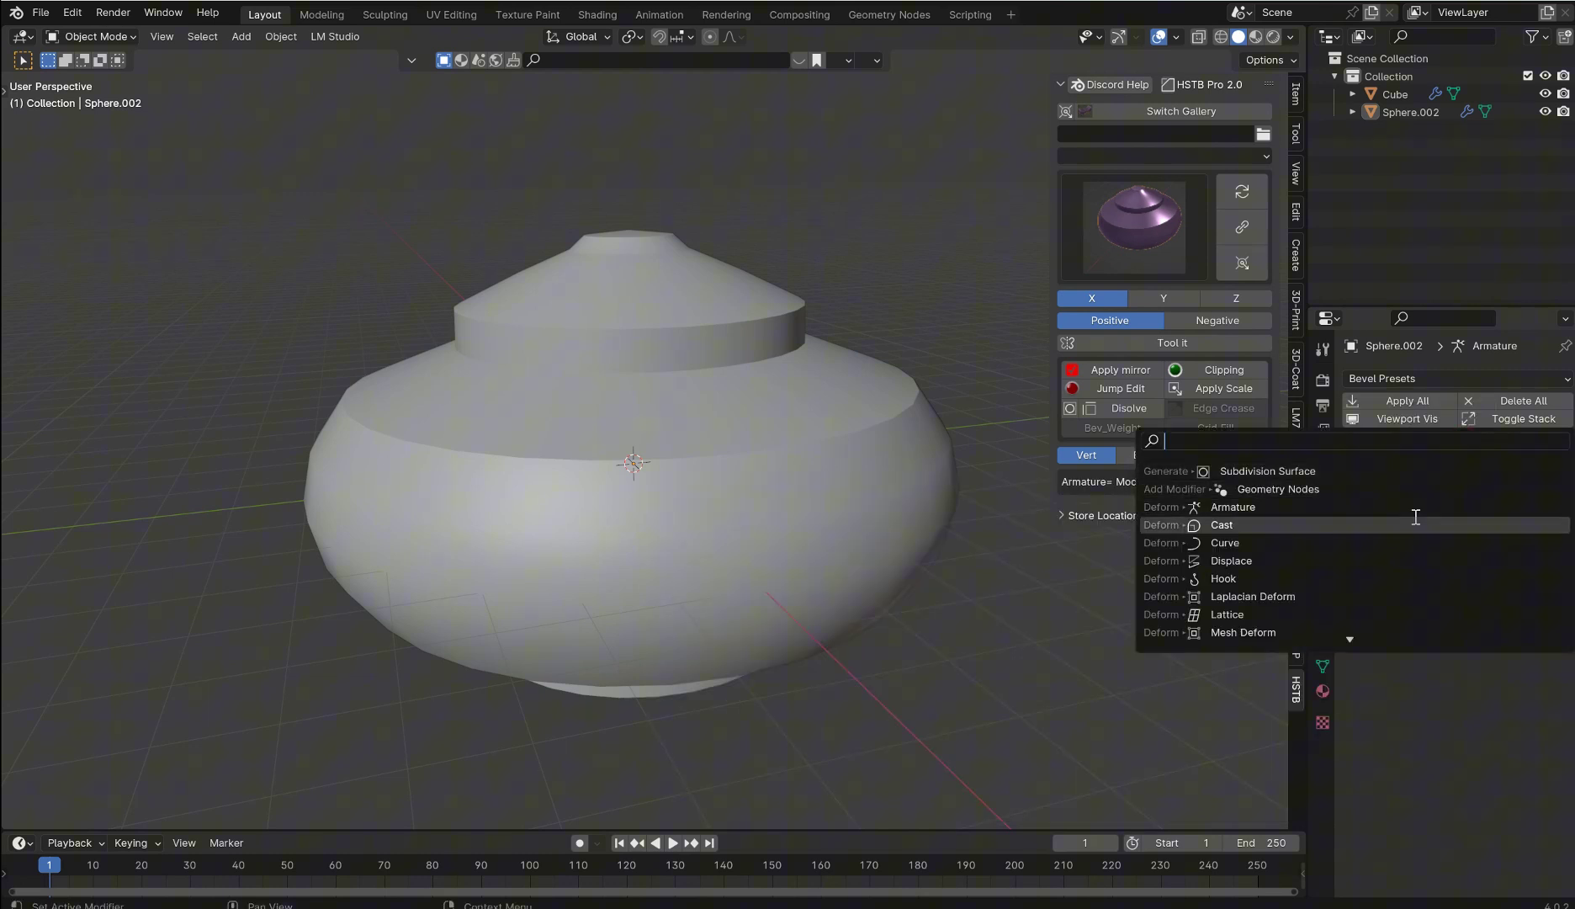
click(1428, 664)
Add a Subdivision Surface modifier by searching for "subdi" and remove both it and the Armature modifier from Sphere.002
click(1478, 446)
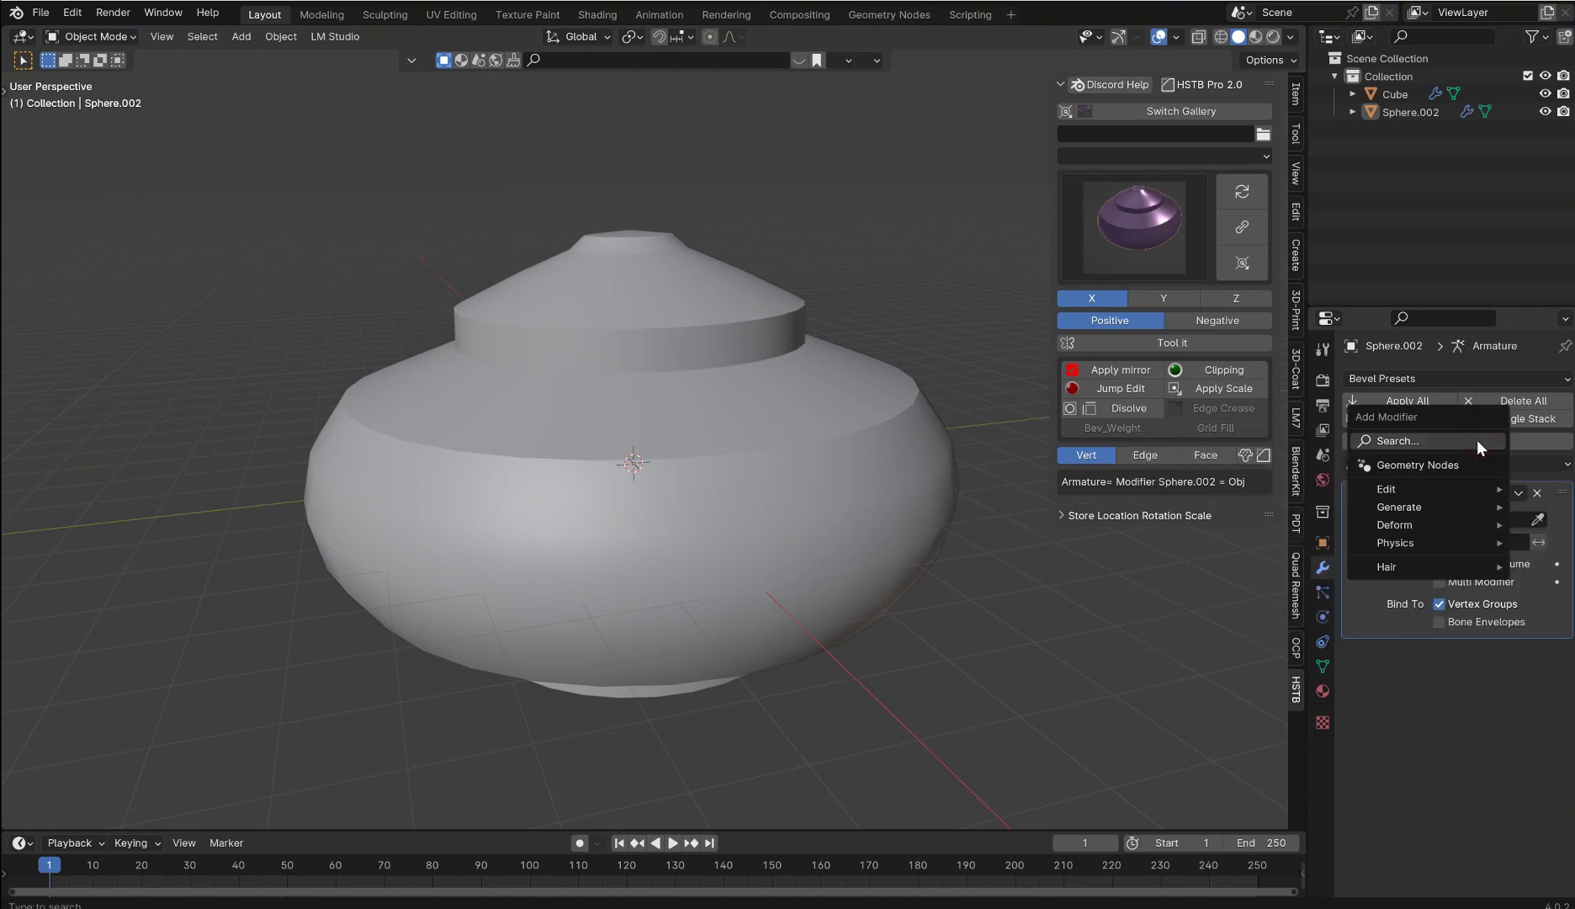
click(1476, 440)
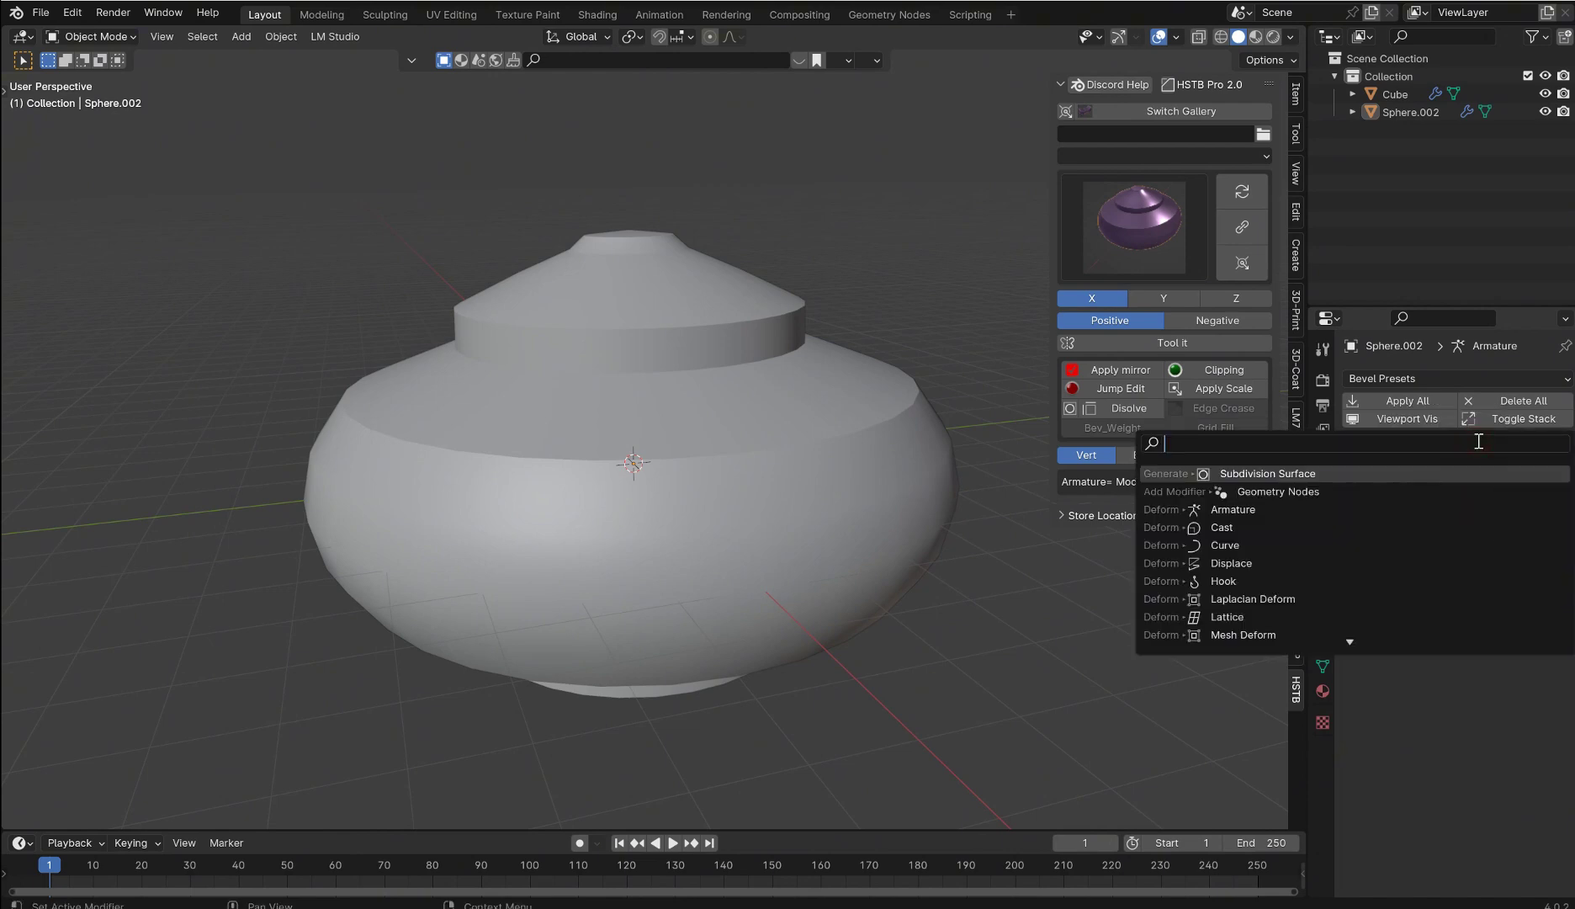
text(subdi)
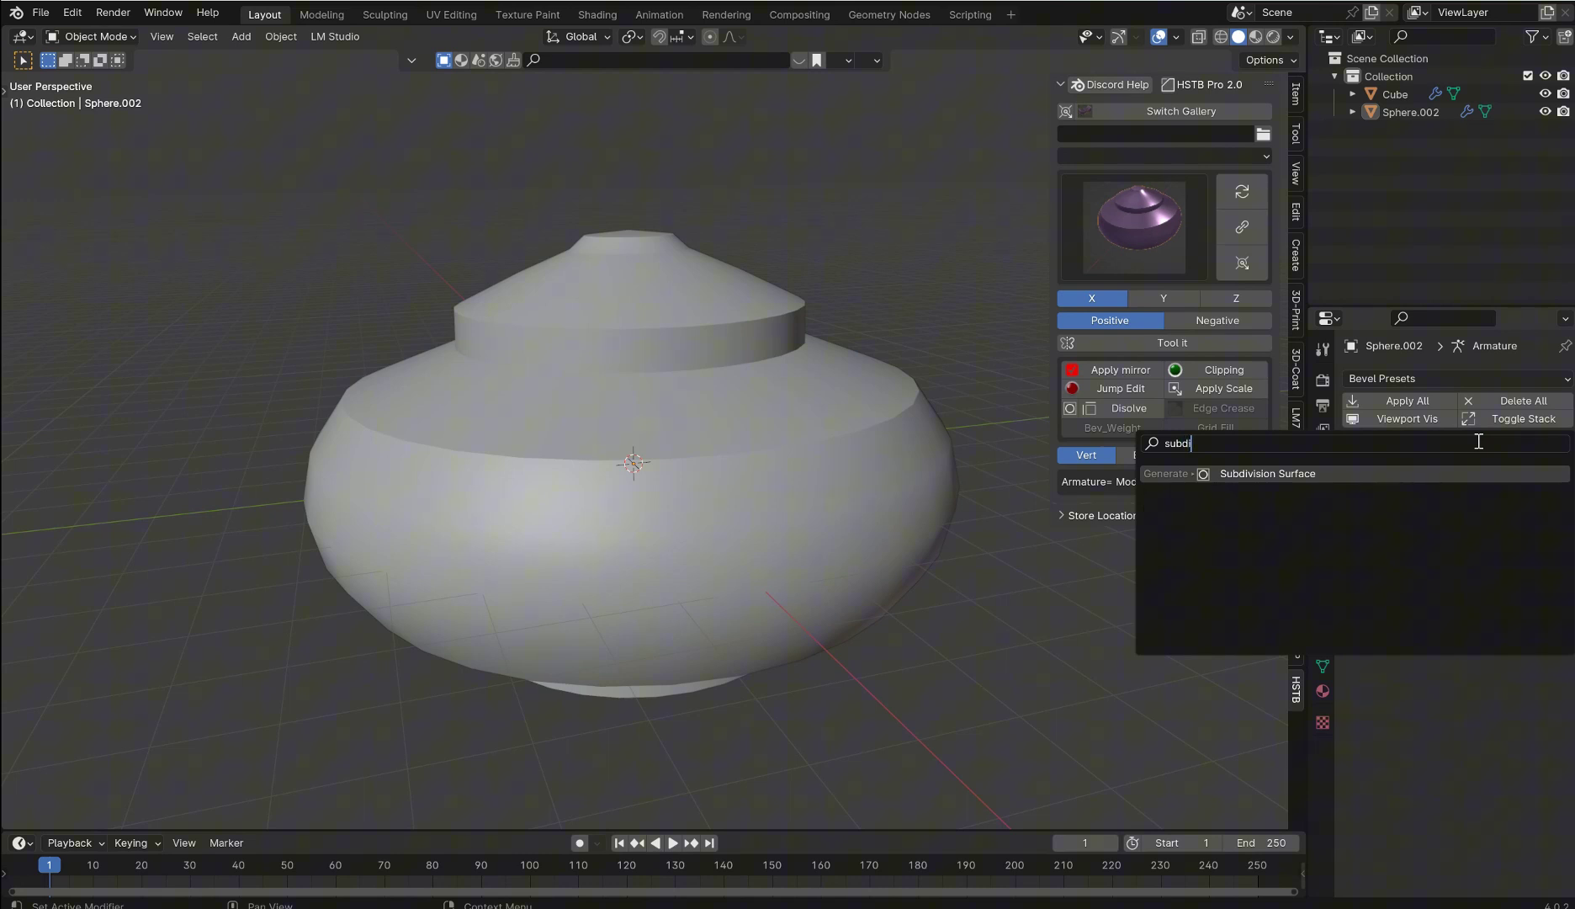
click(1327, 473)
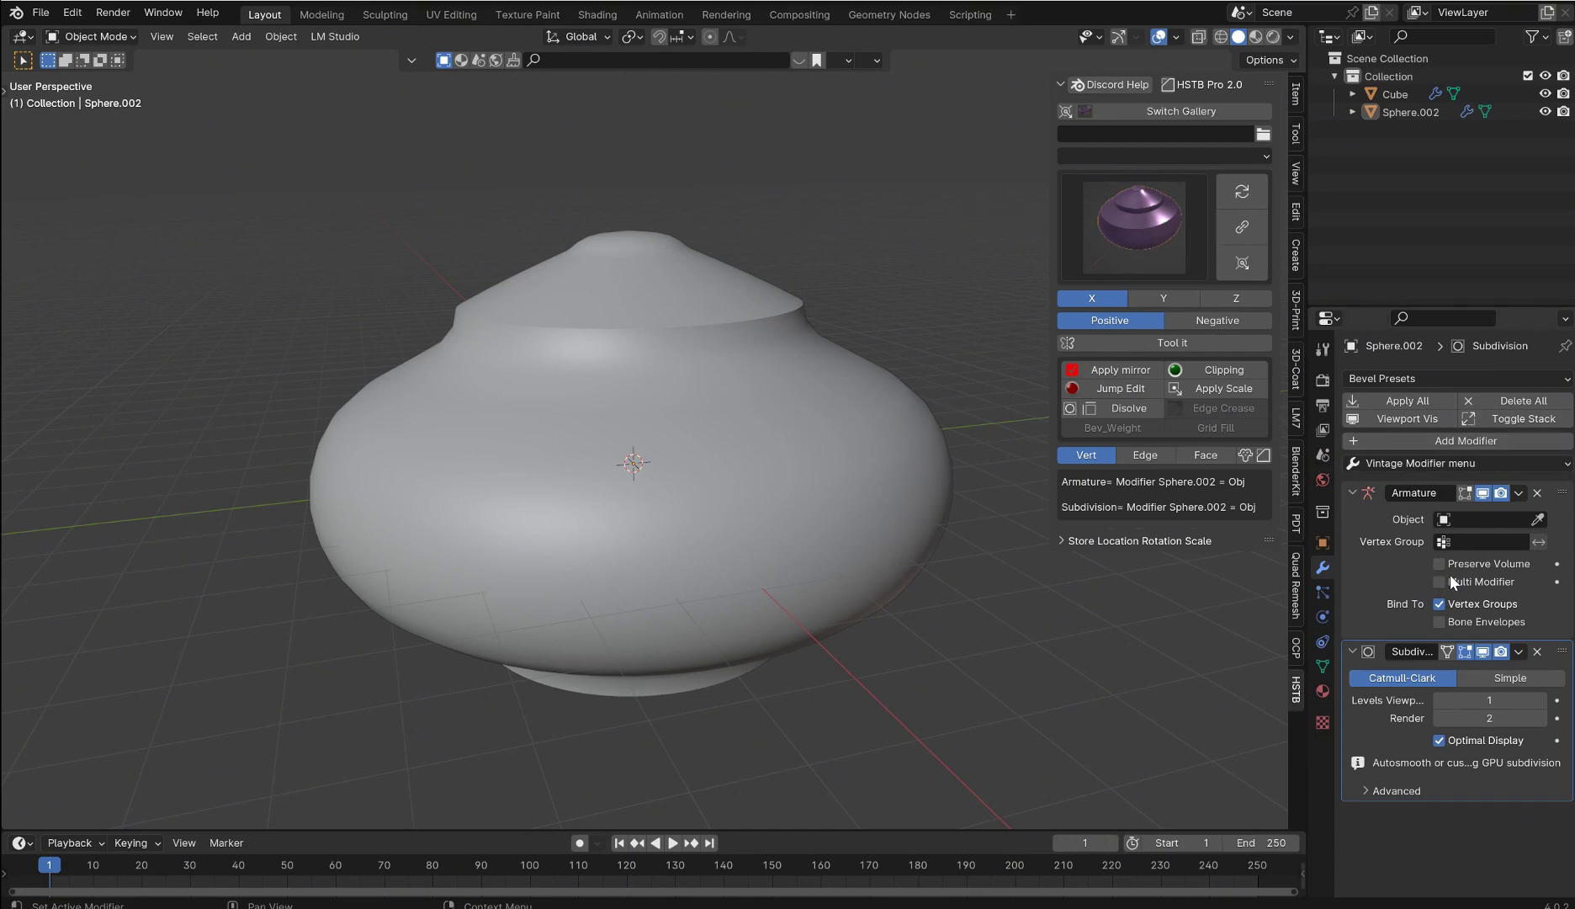
click(1537, 492)
click(1538, 492)
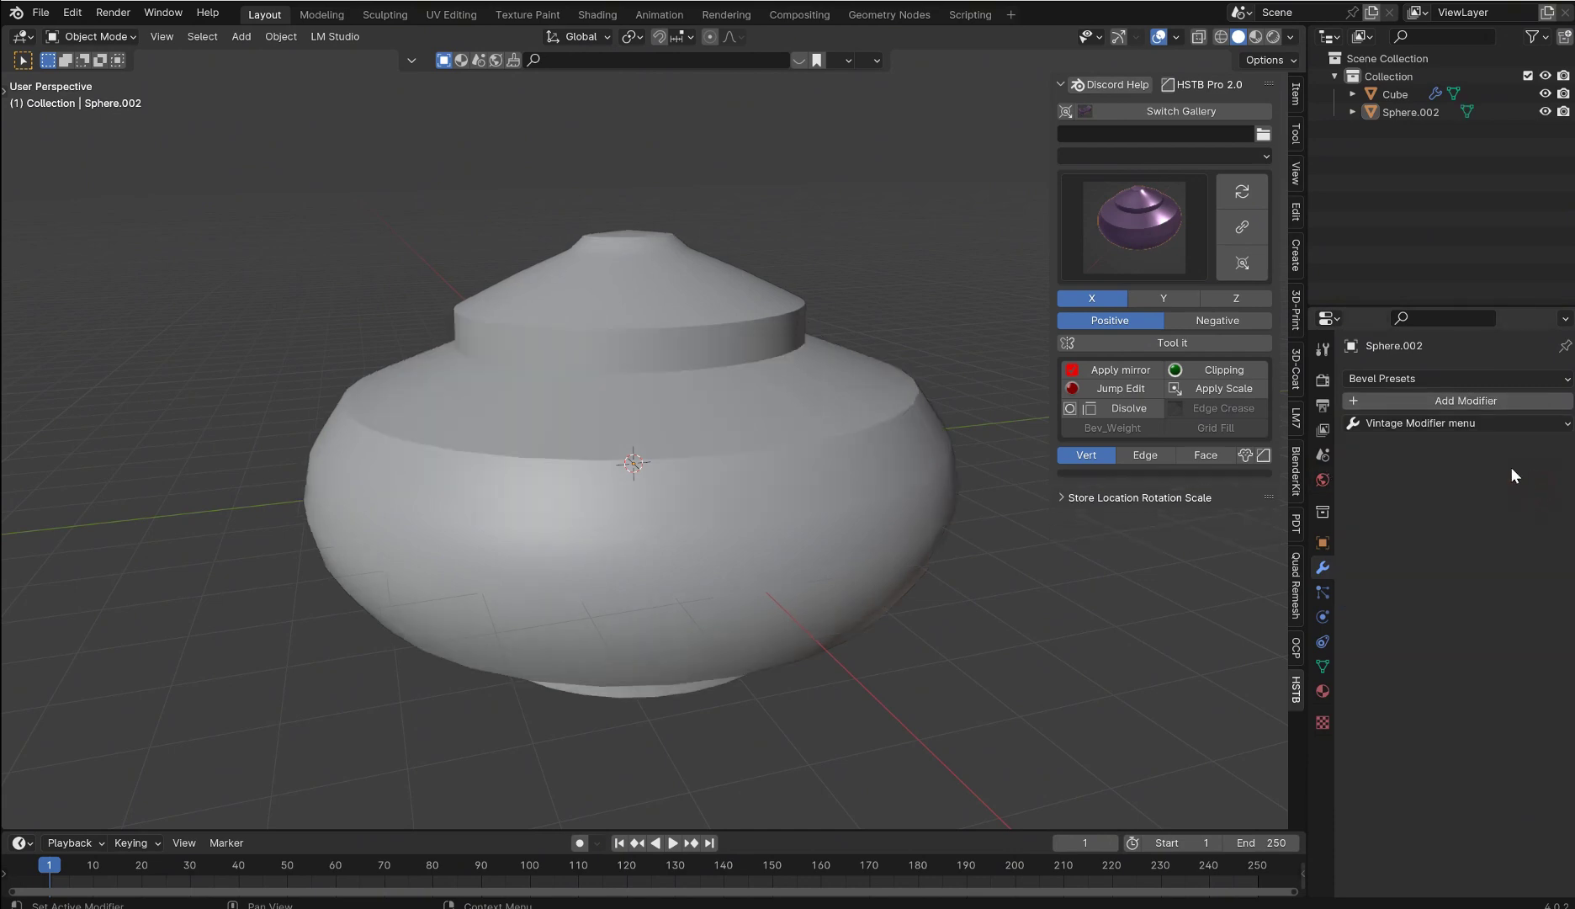
Add a Subdivision Surface modifier from the vintage list with 2 viewport levels, inspect Sphere.002 and remove the modifier again
click(1473, 422)
click(1093, 744)
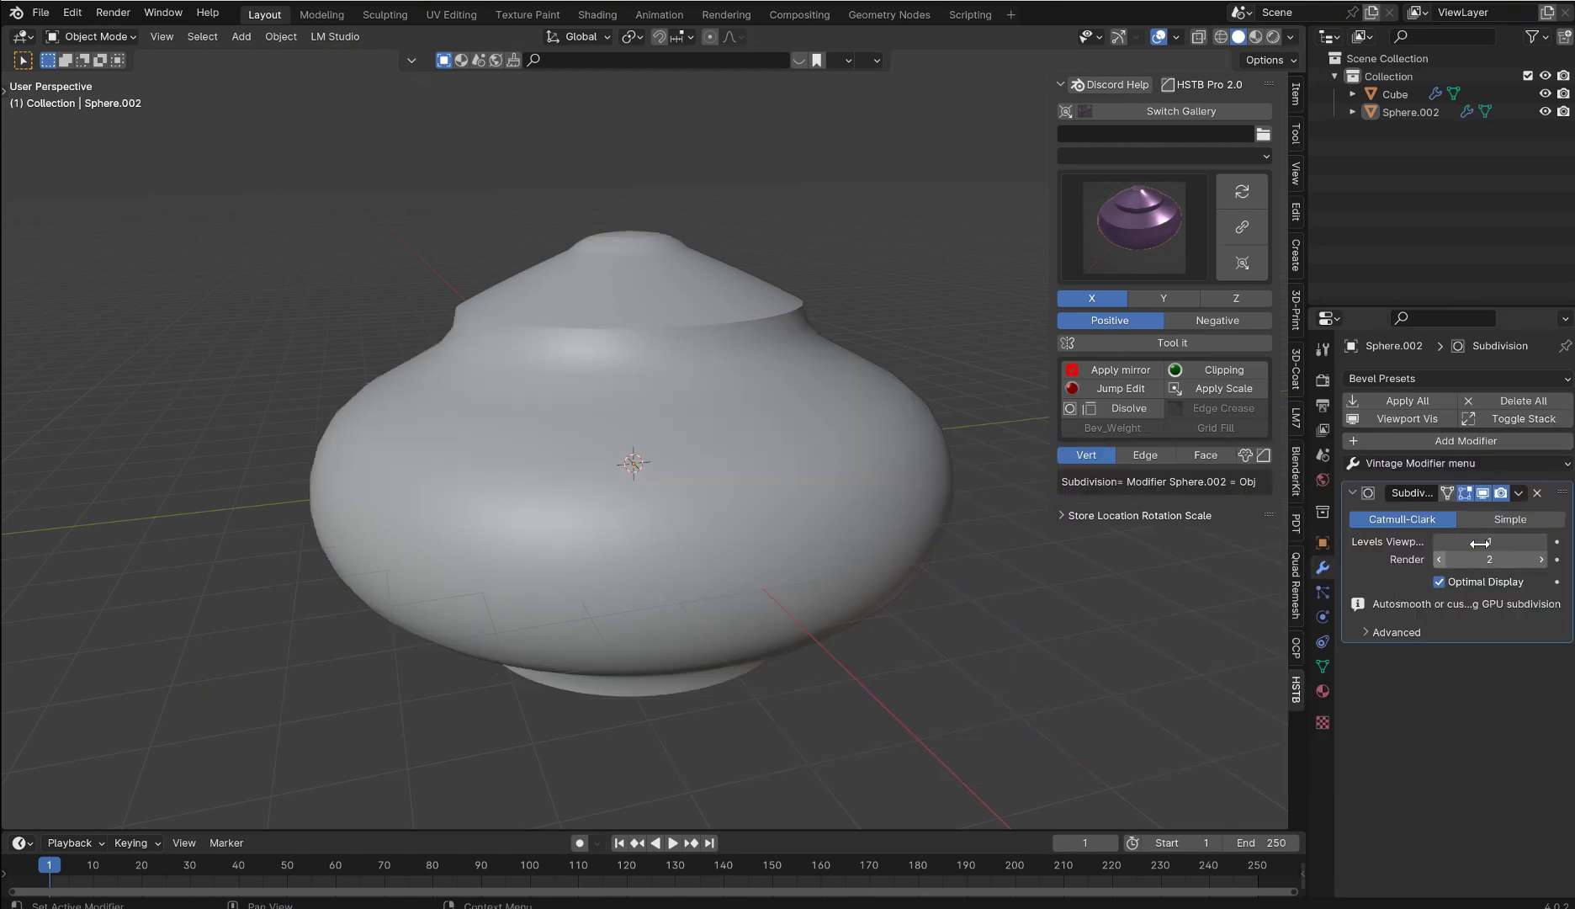
drag(1480, 543, 1480, 543)
middle_drag(882, 354, 740, 441)
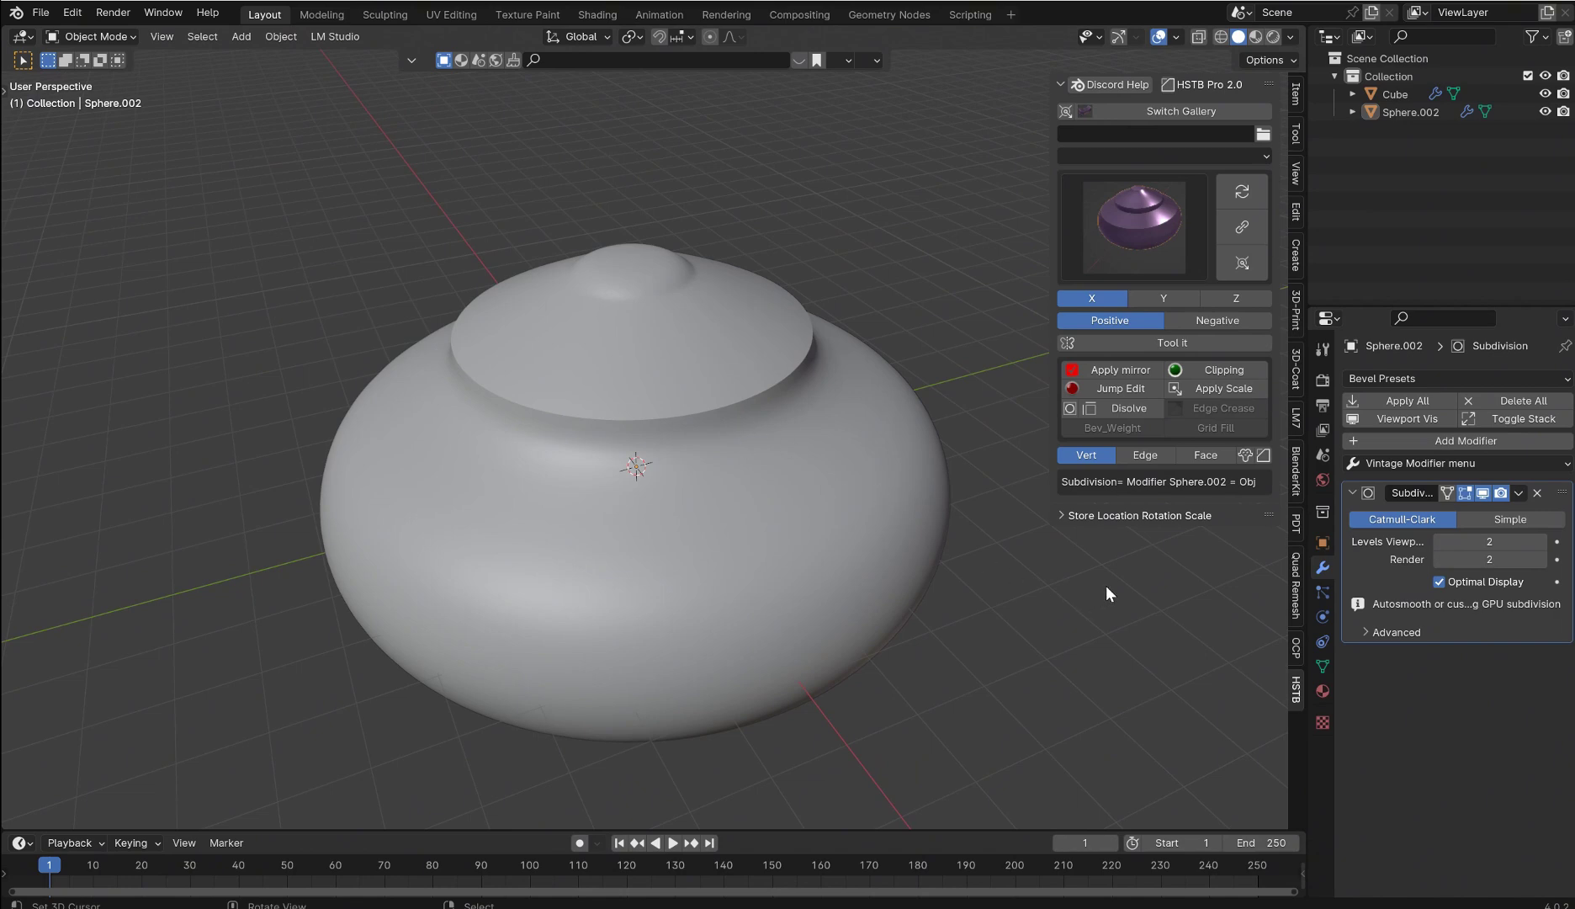
click(1538, 494)
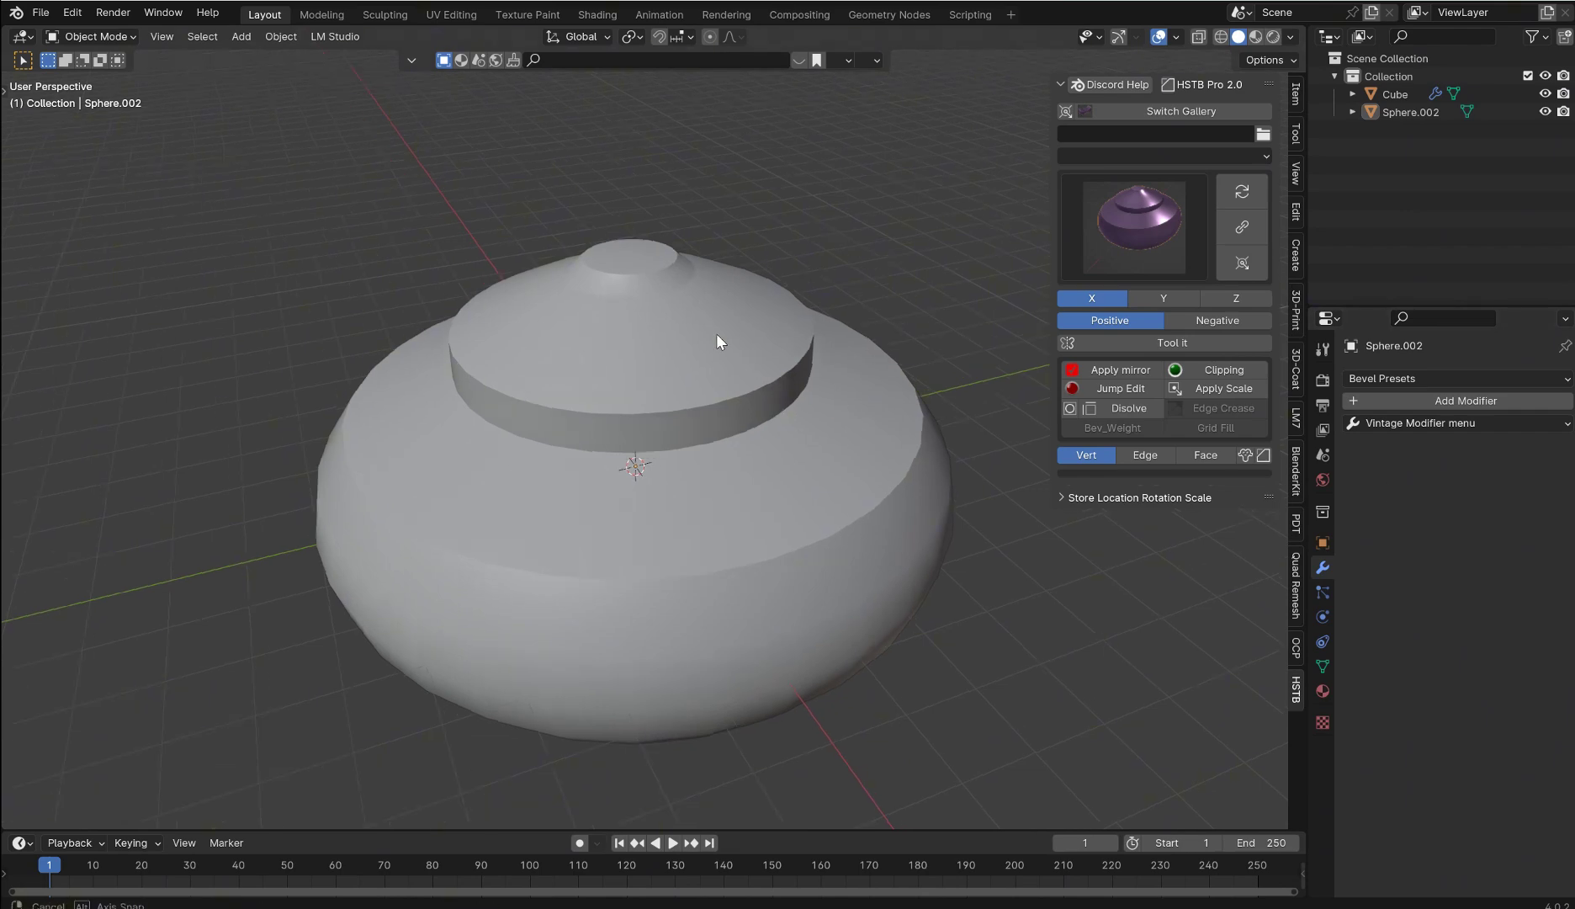
middle_drag(717, 333, 684, 262)
scroll(702, 292, up, 2)
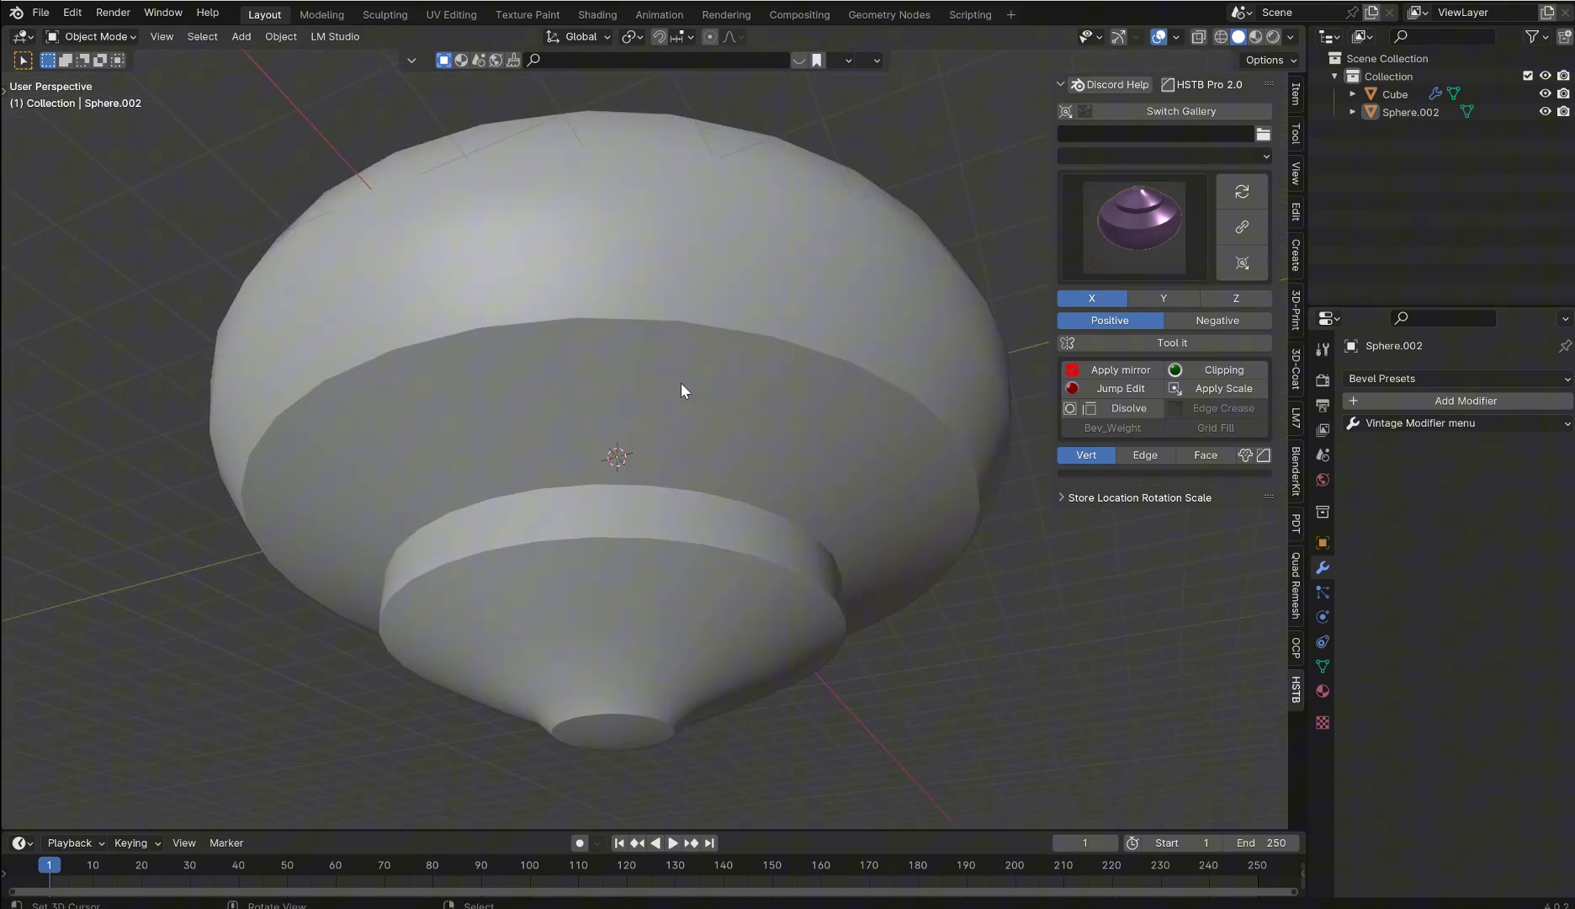
middle_drag(184, 276, 253, 362)
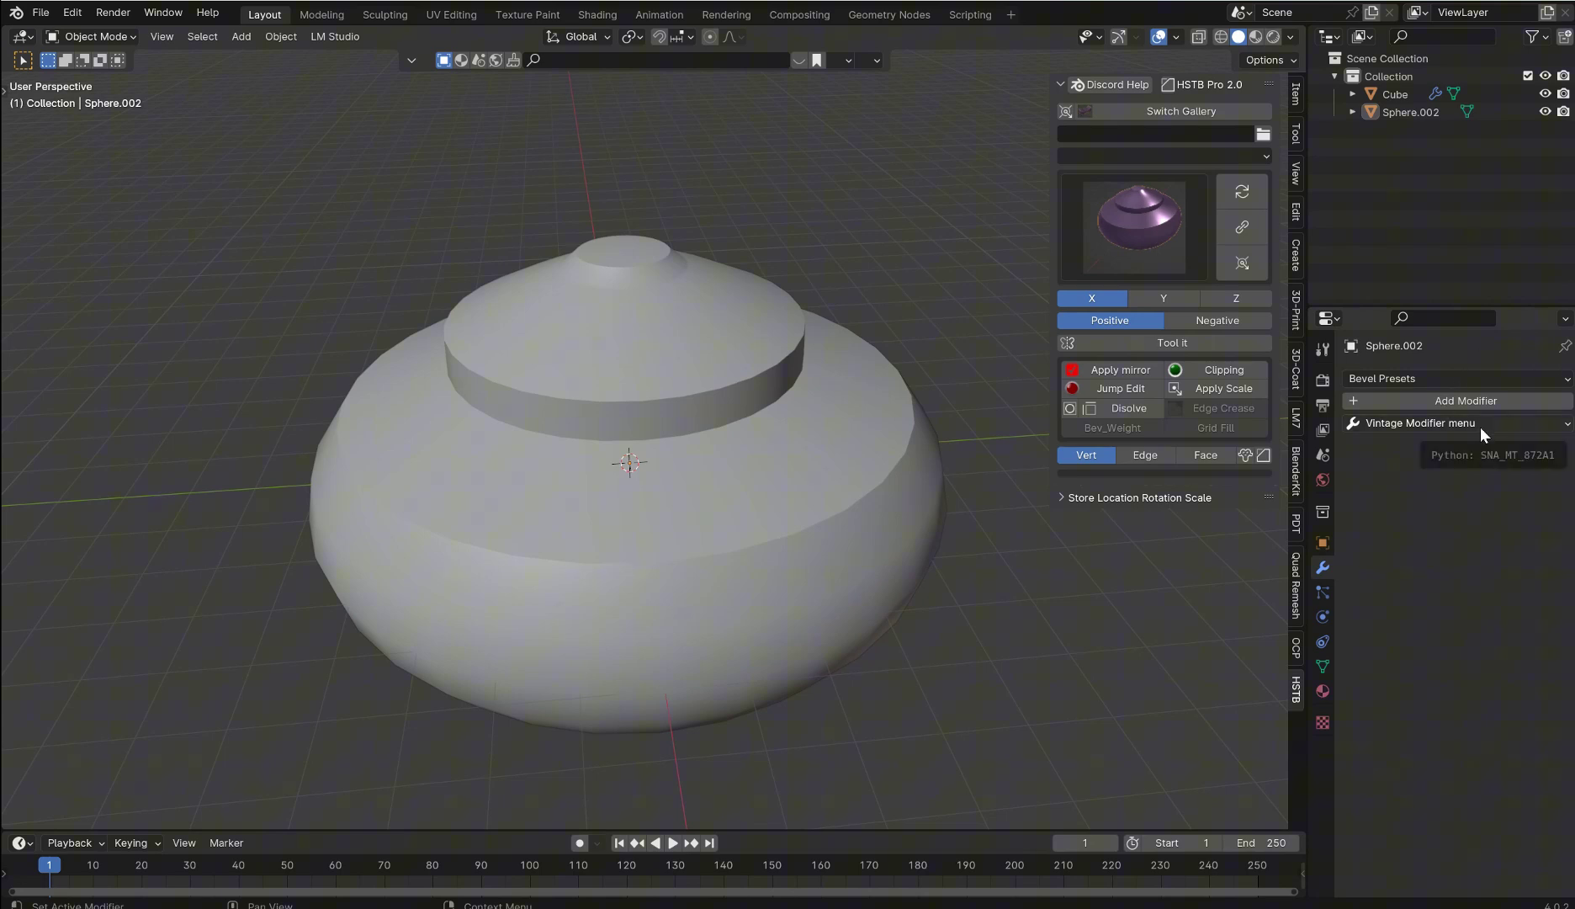
middle_drag(862, 311, 662, 264)
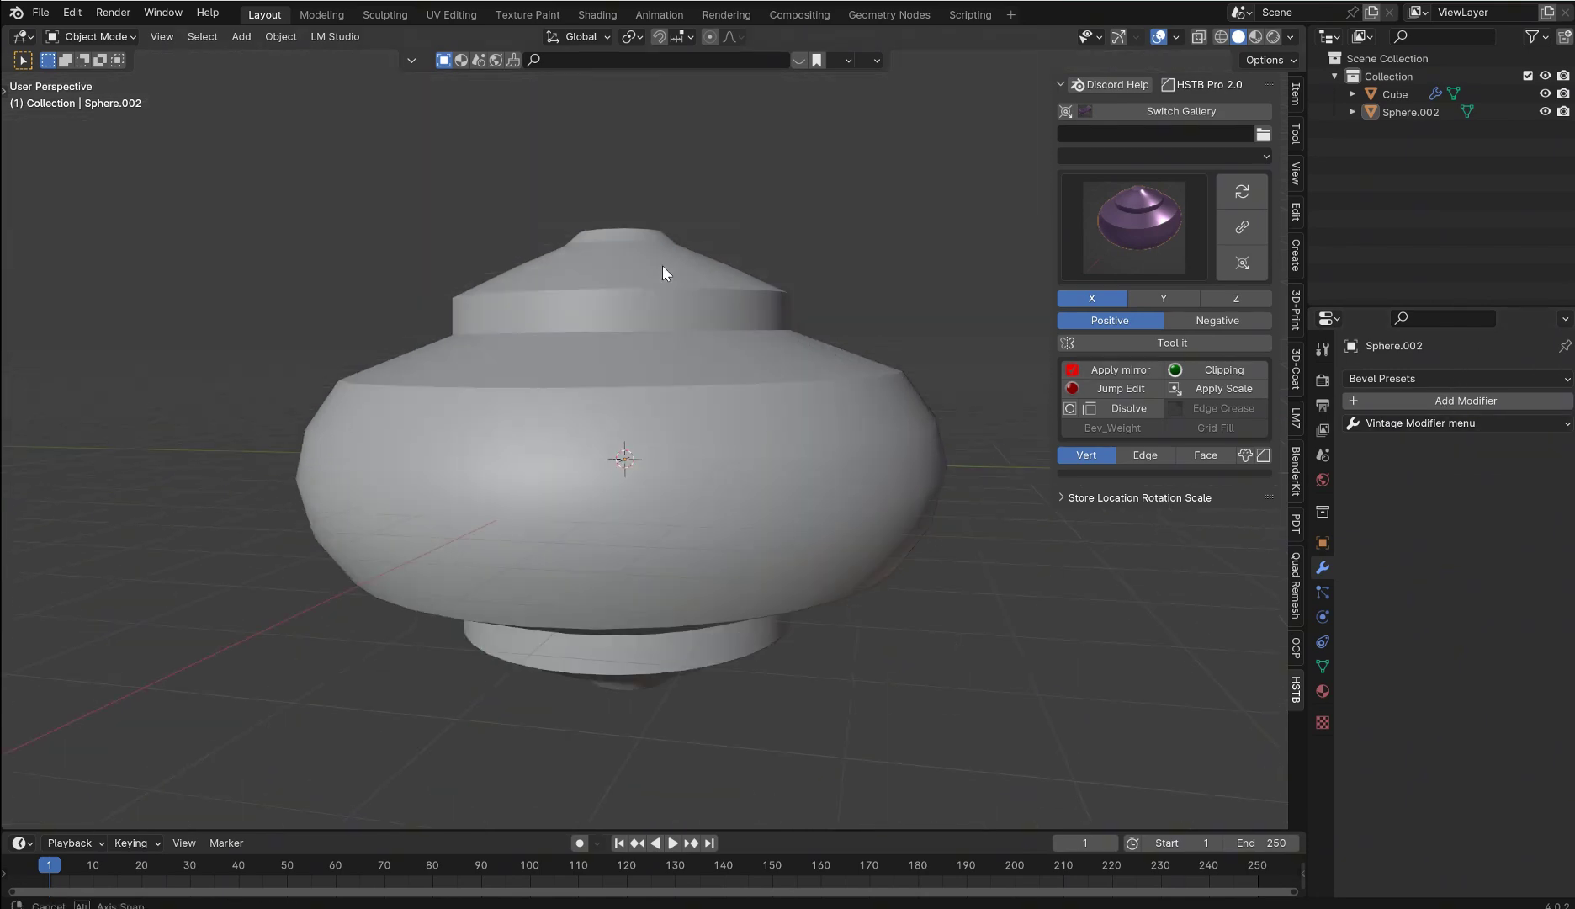
scroll(662, 264, up, 2)
Switch the HSTB gallery mode and store Sphere.002's current location, rotation and scale as the first saved transform
click(1229, 109)
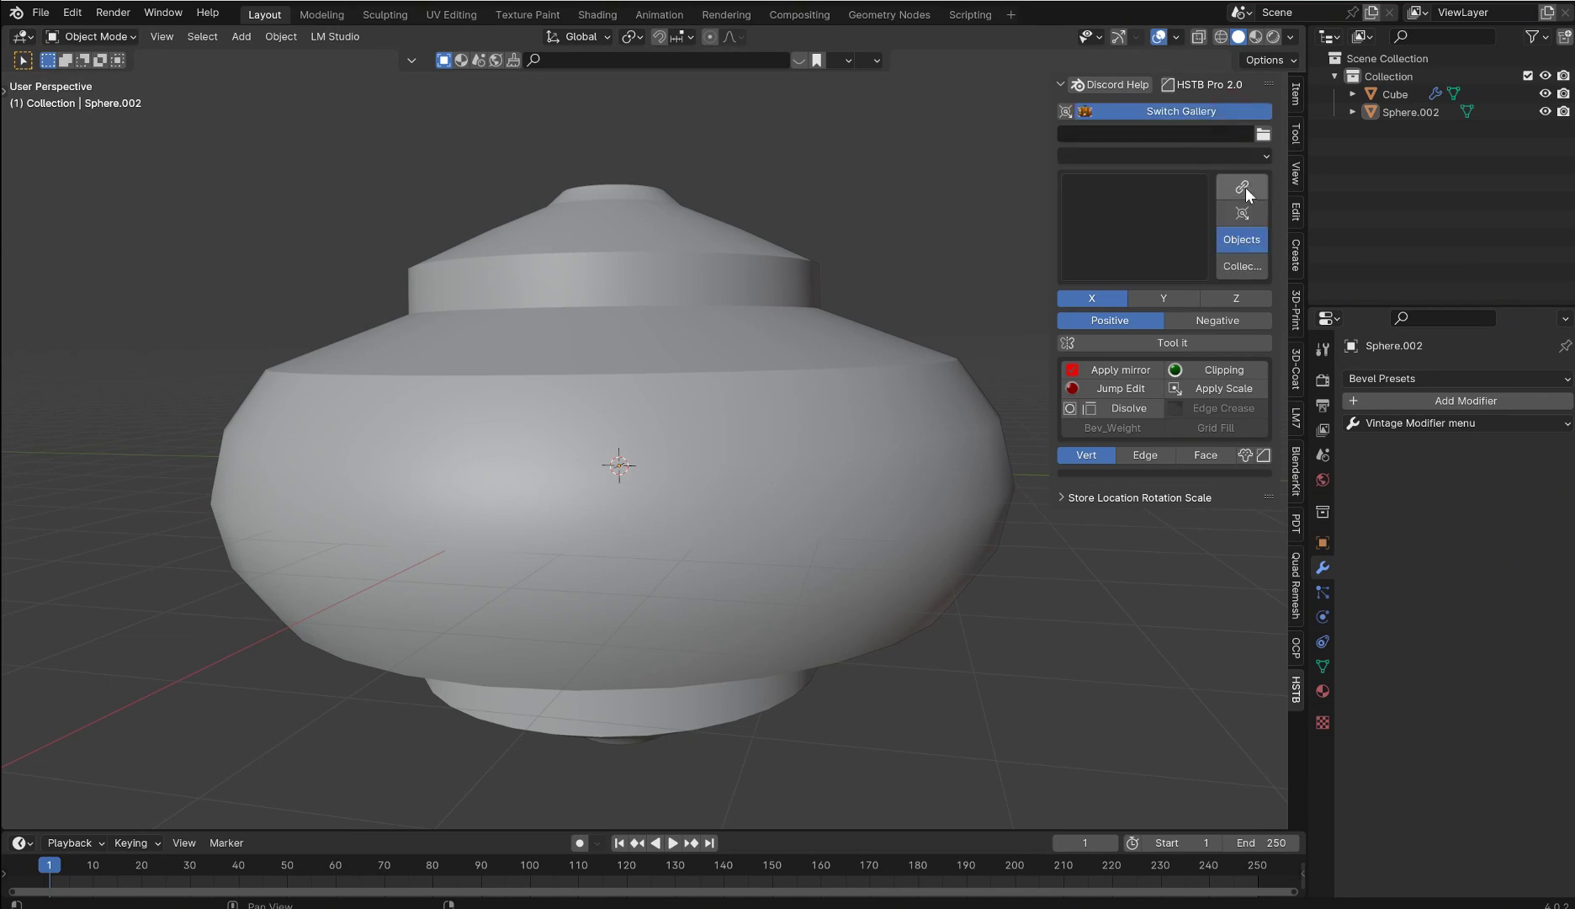
click(1058, 493)
click(855, 425)
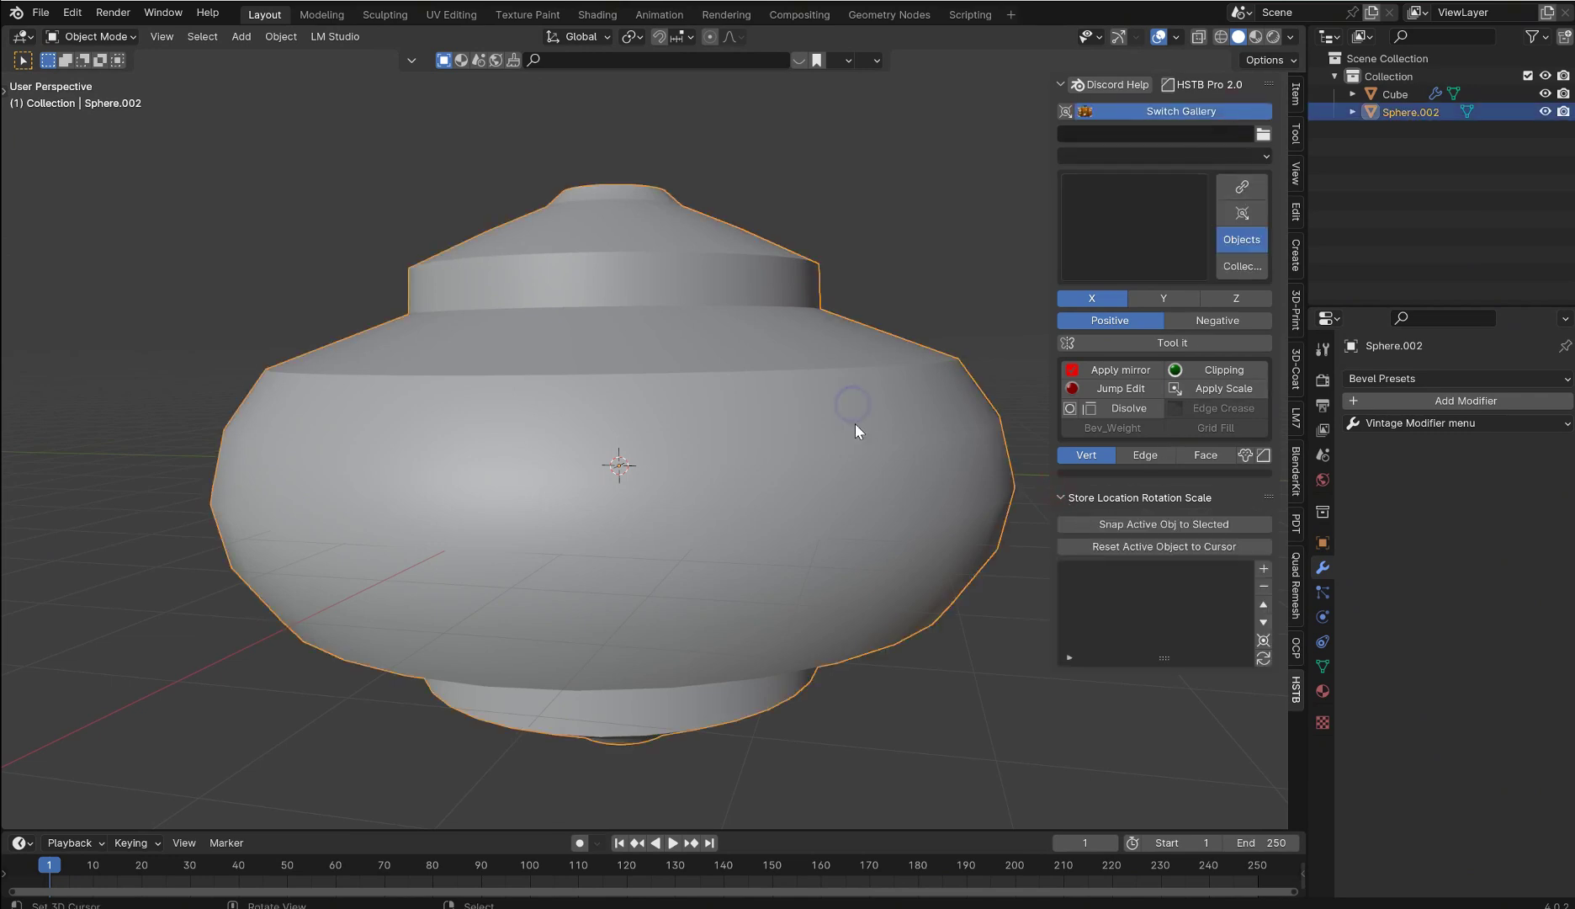
scroll(881, 314, down, 4)
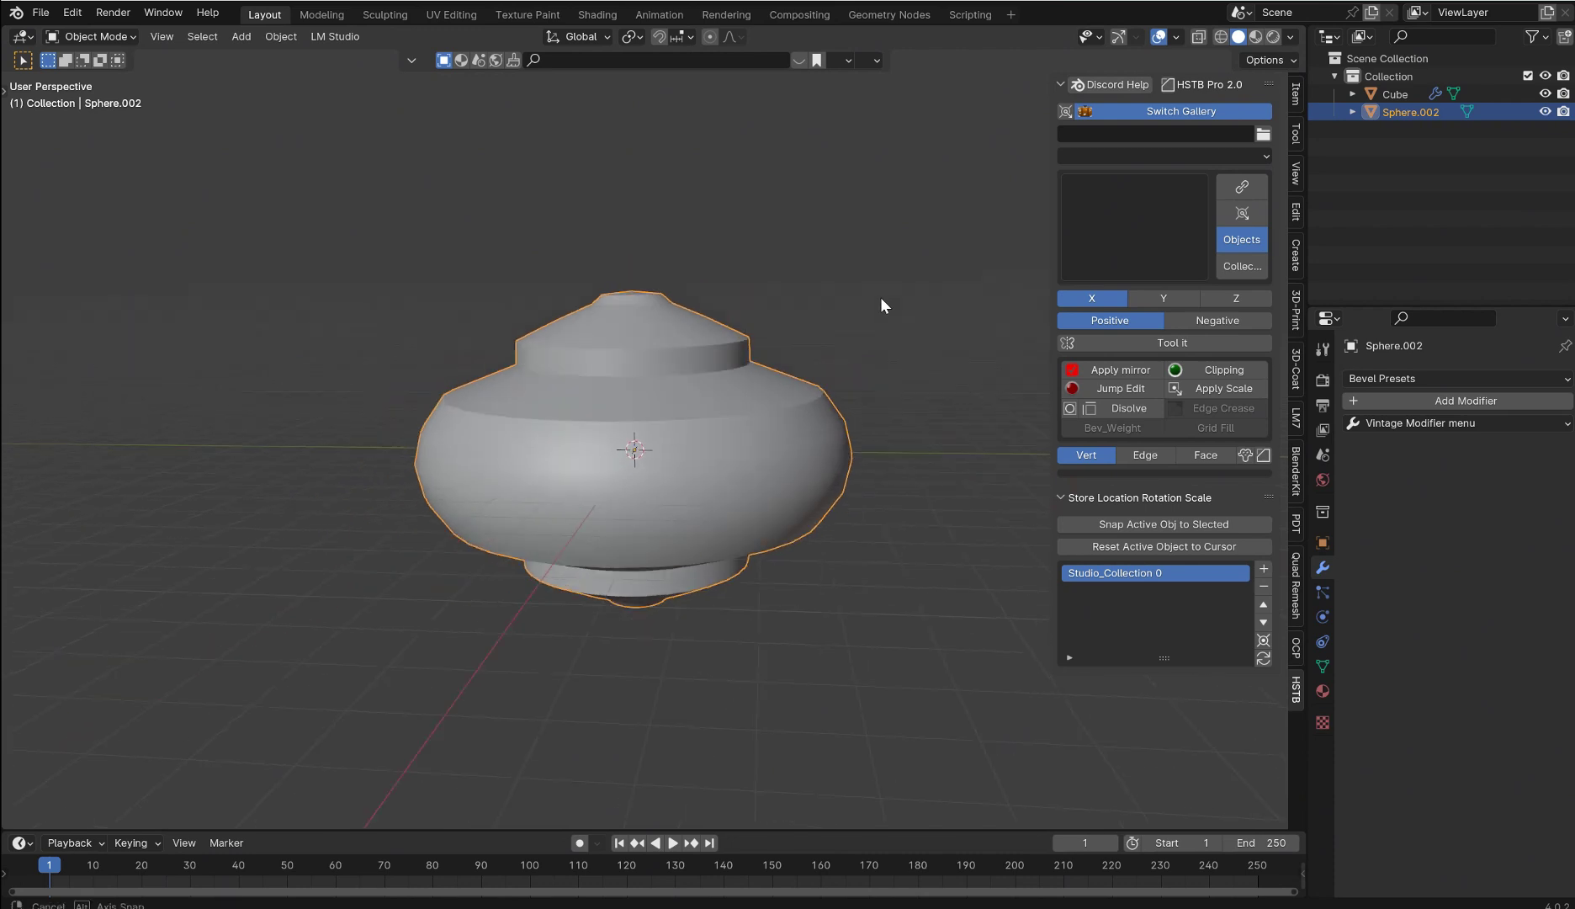
Scale Sphere.002 down, store this as a second saved transform and switch between the two stored entries
key(s)
click(909, 512)
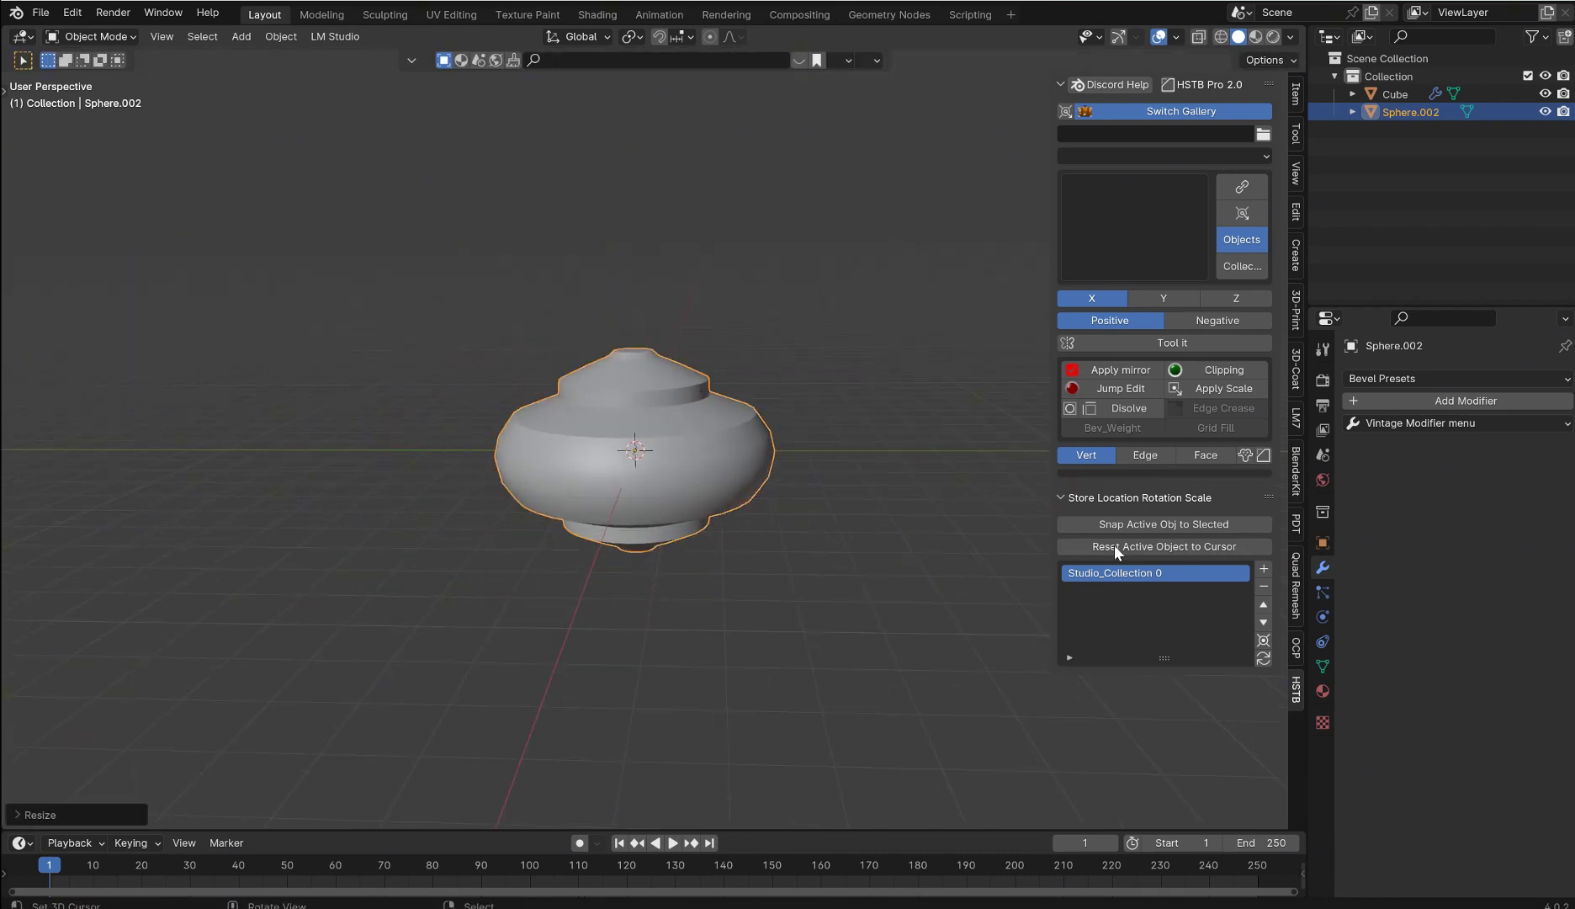
click(1263, 568)
click(1131, 573)
click(1131, 591)
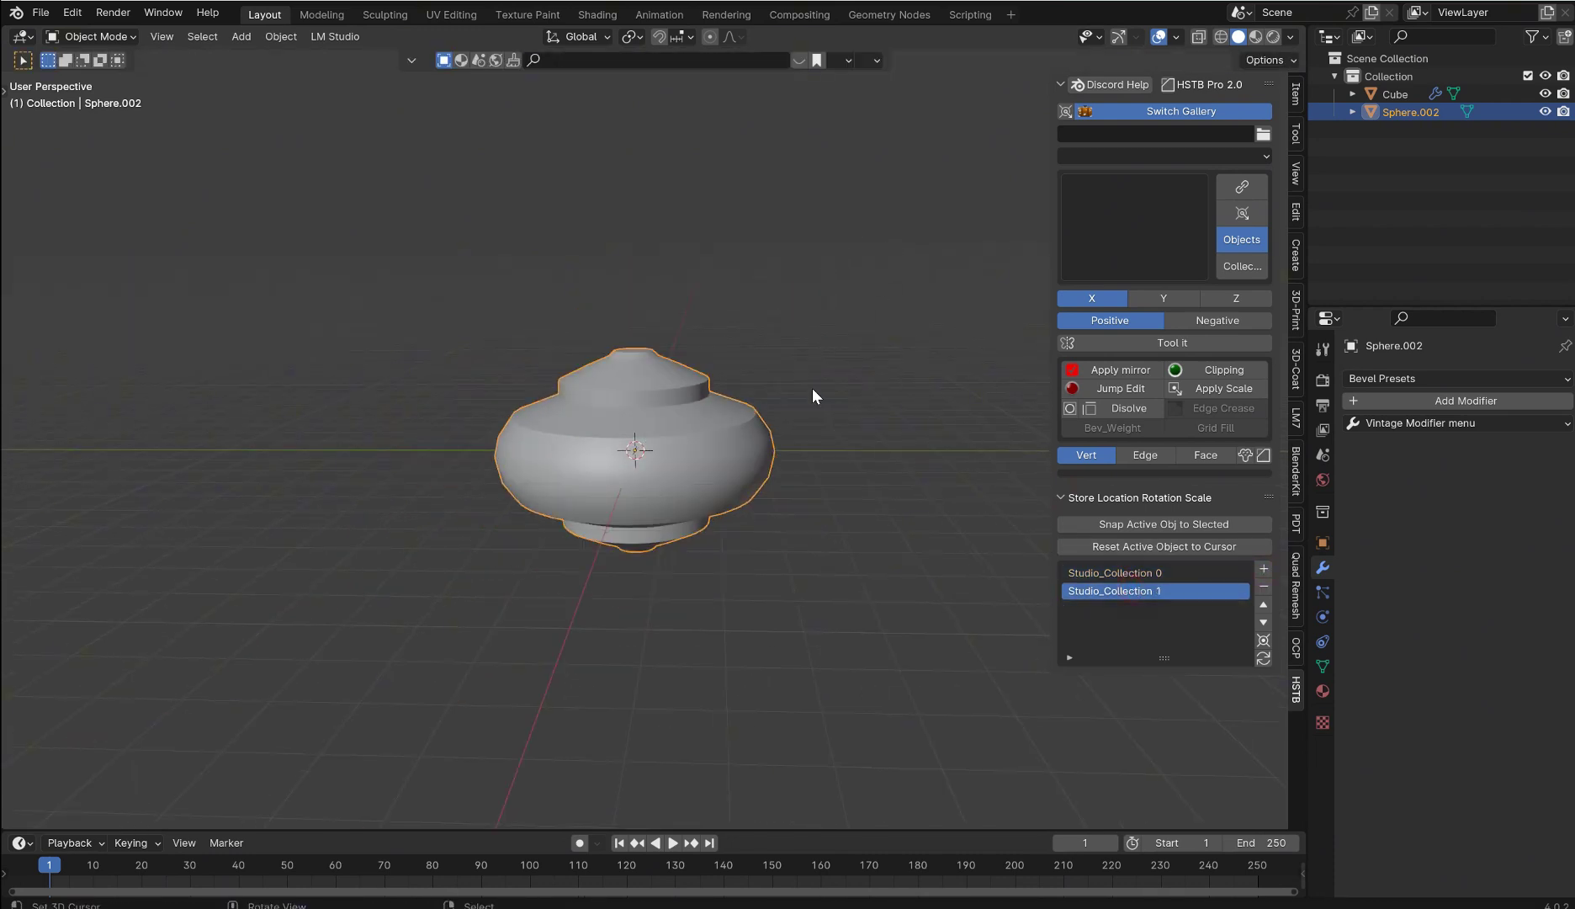
Tilt Sphere.002 diagonally, store it as a third saved transform and recall each stored entry, ending on the tilted one
scroll(812, 388, up, 1)
key(r)
click(835, 463)
click(1263, 568)
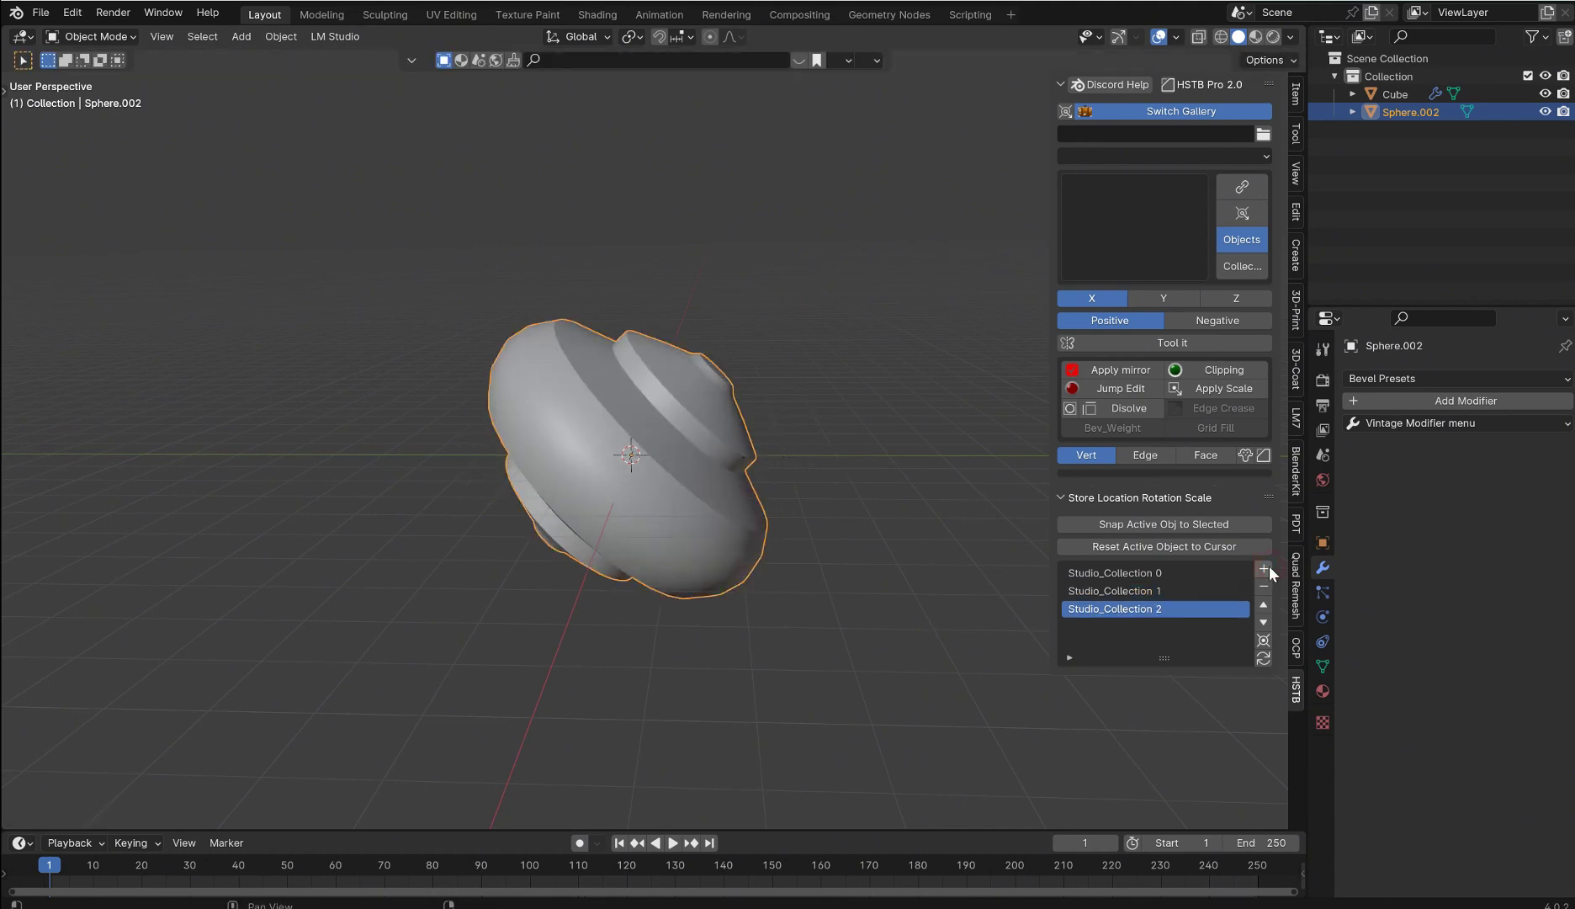
click(1145, 591)
click(1138, 573)
click(1140, 609)
Move Sphere.002 and the Cube apart to opposite sides of the origin and store both objects' transforms as a fourth entry
key(g)
click(410, 406)
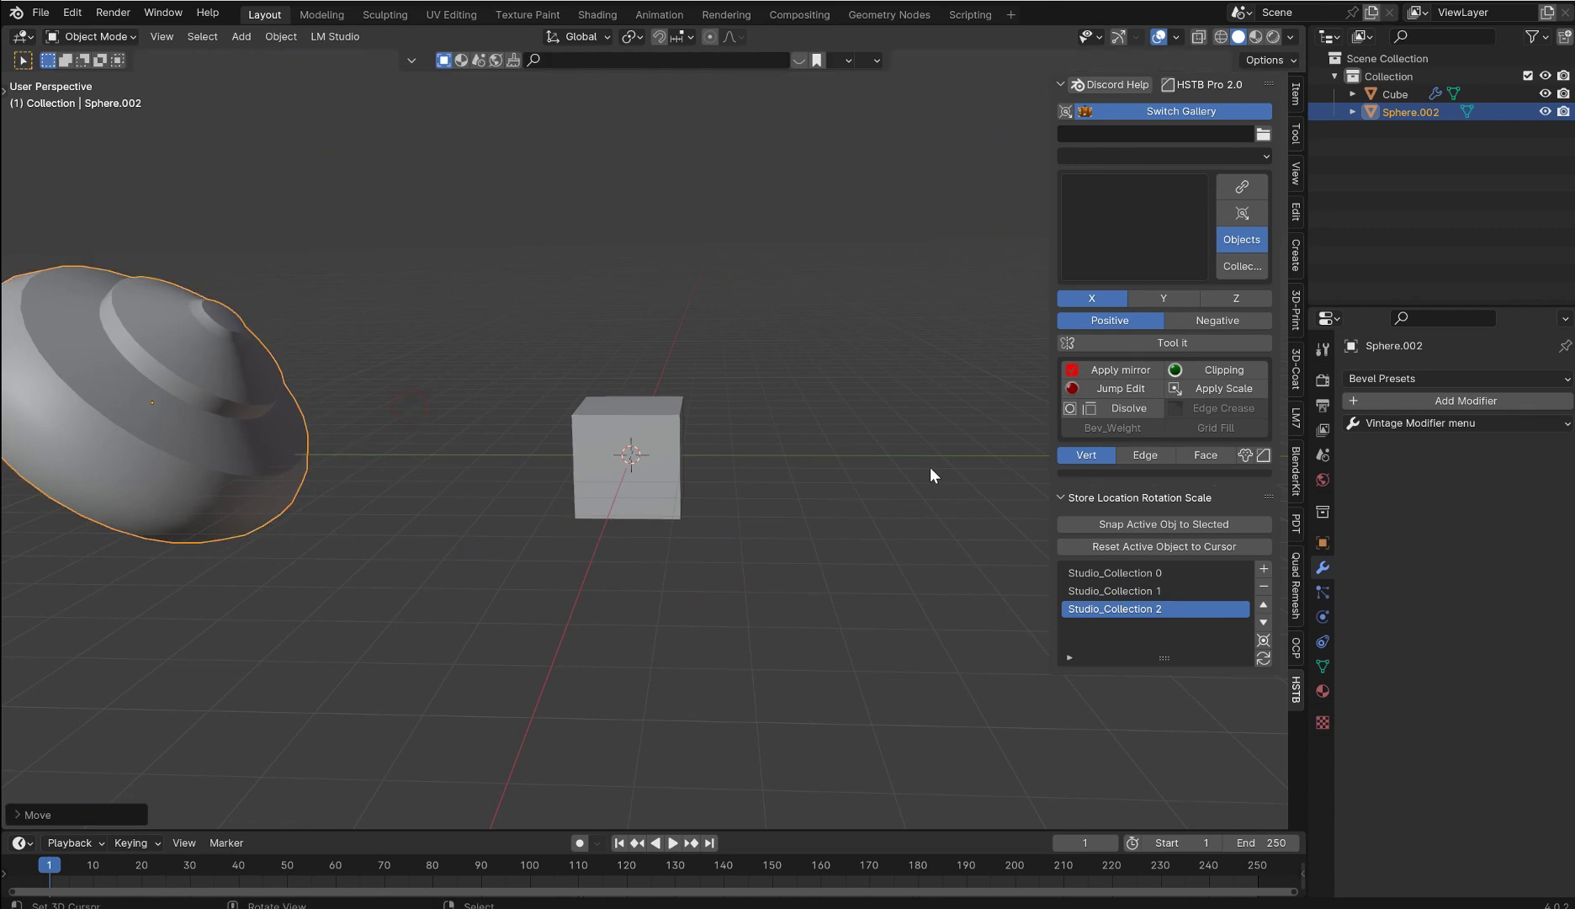
right_click(675, 454)
key(g)
click(915, 259)
scroll(845, 347, down, 2)
key(a)
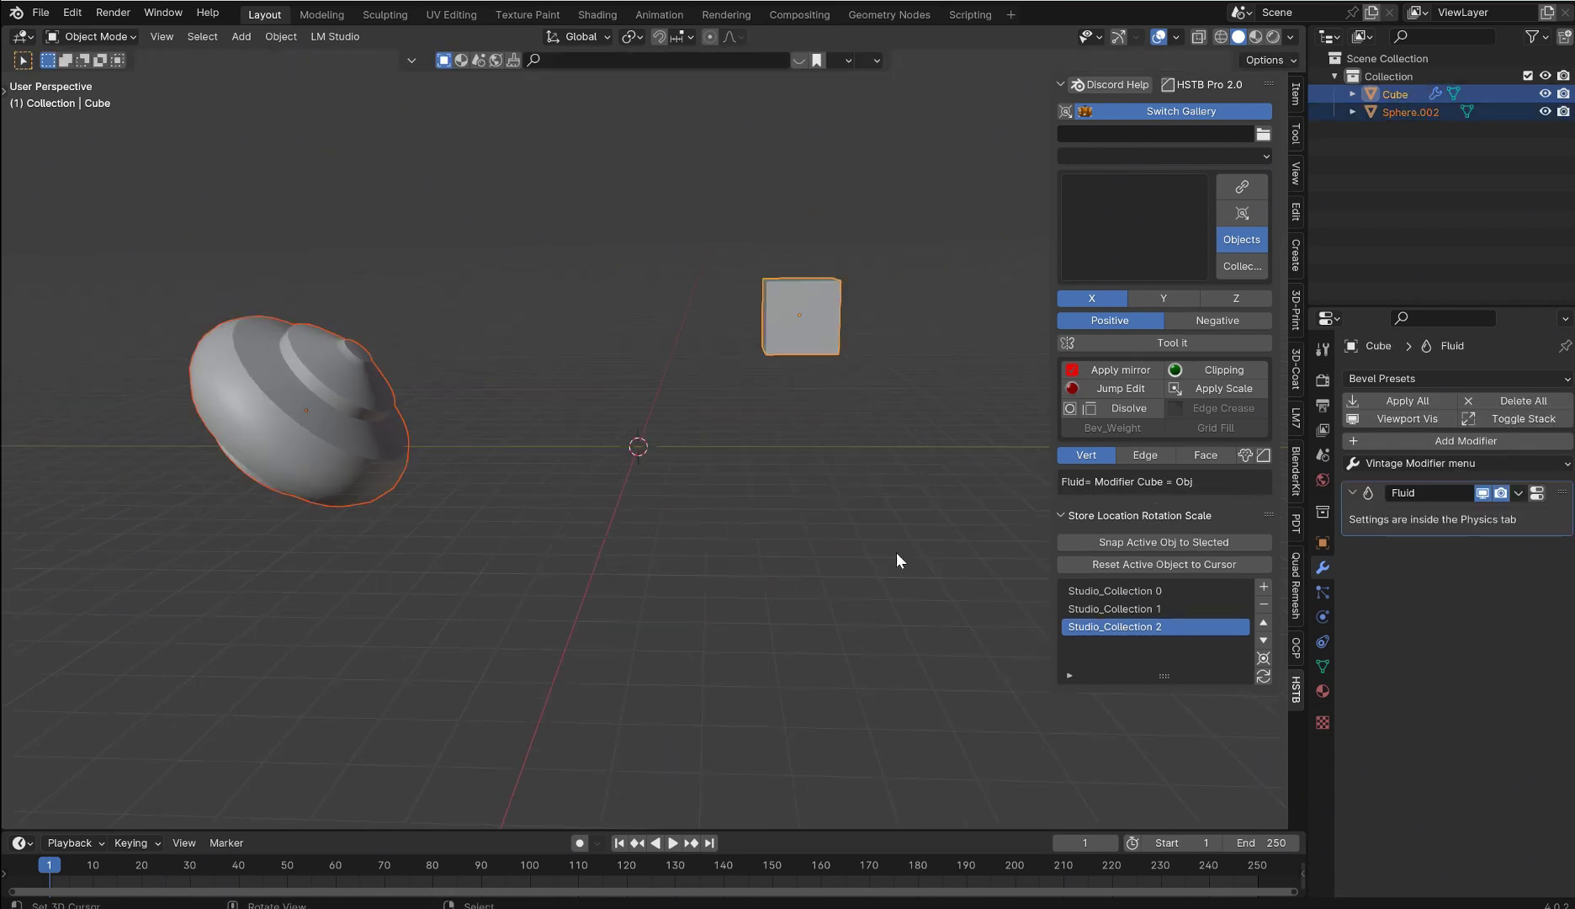
click(1265, 587)
Recall the Studio_Collection 0 transform and undo back to the arrangement with both objects moved apart
click(1149, 588)
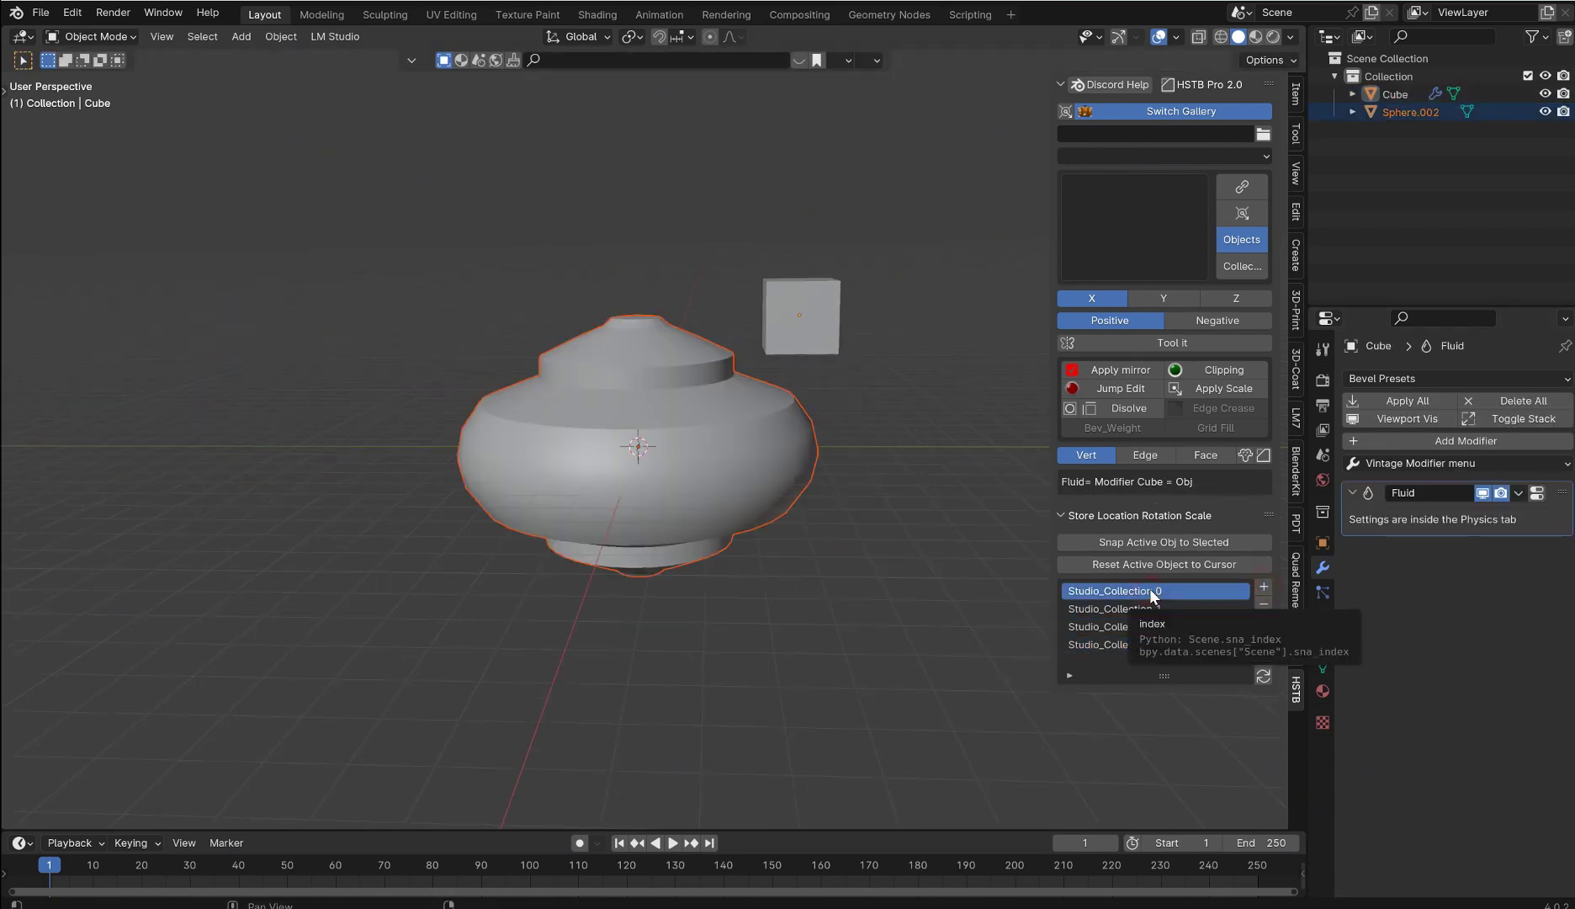
ctrl+scroll(1149, 588, down, 2)
ctrl+scroll(1150, 588, down, 1)
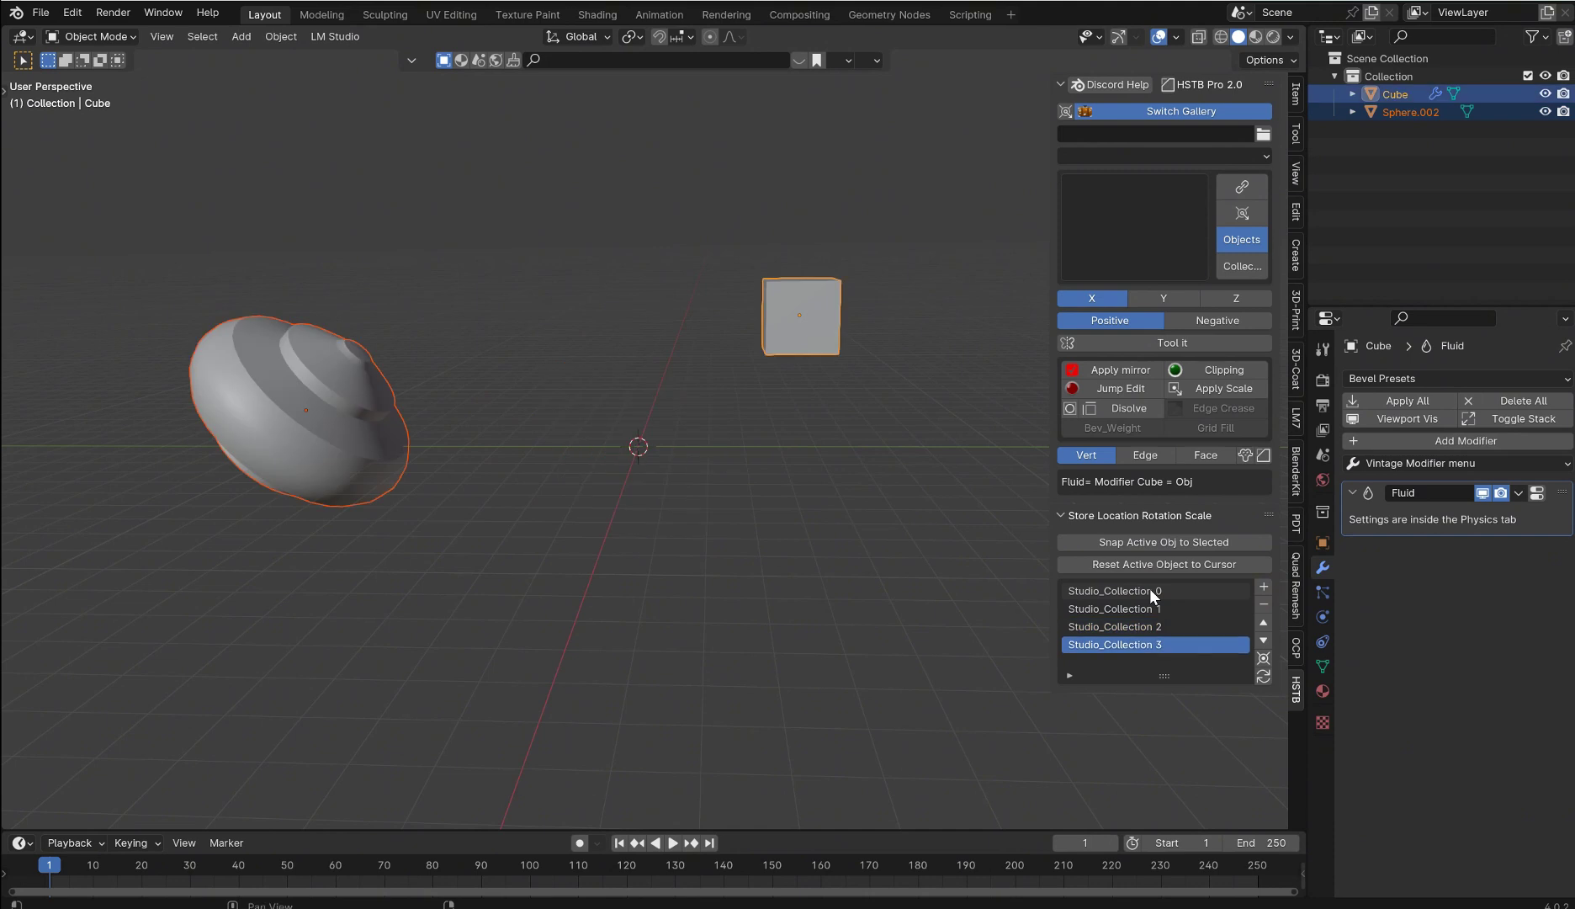
ctrl+scroll(1149, 589, up, 1)
key(ctrl+z)
Move the Cube down near grid level and store the transforms of both objects as a fifth entry
click(810, 313)
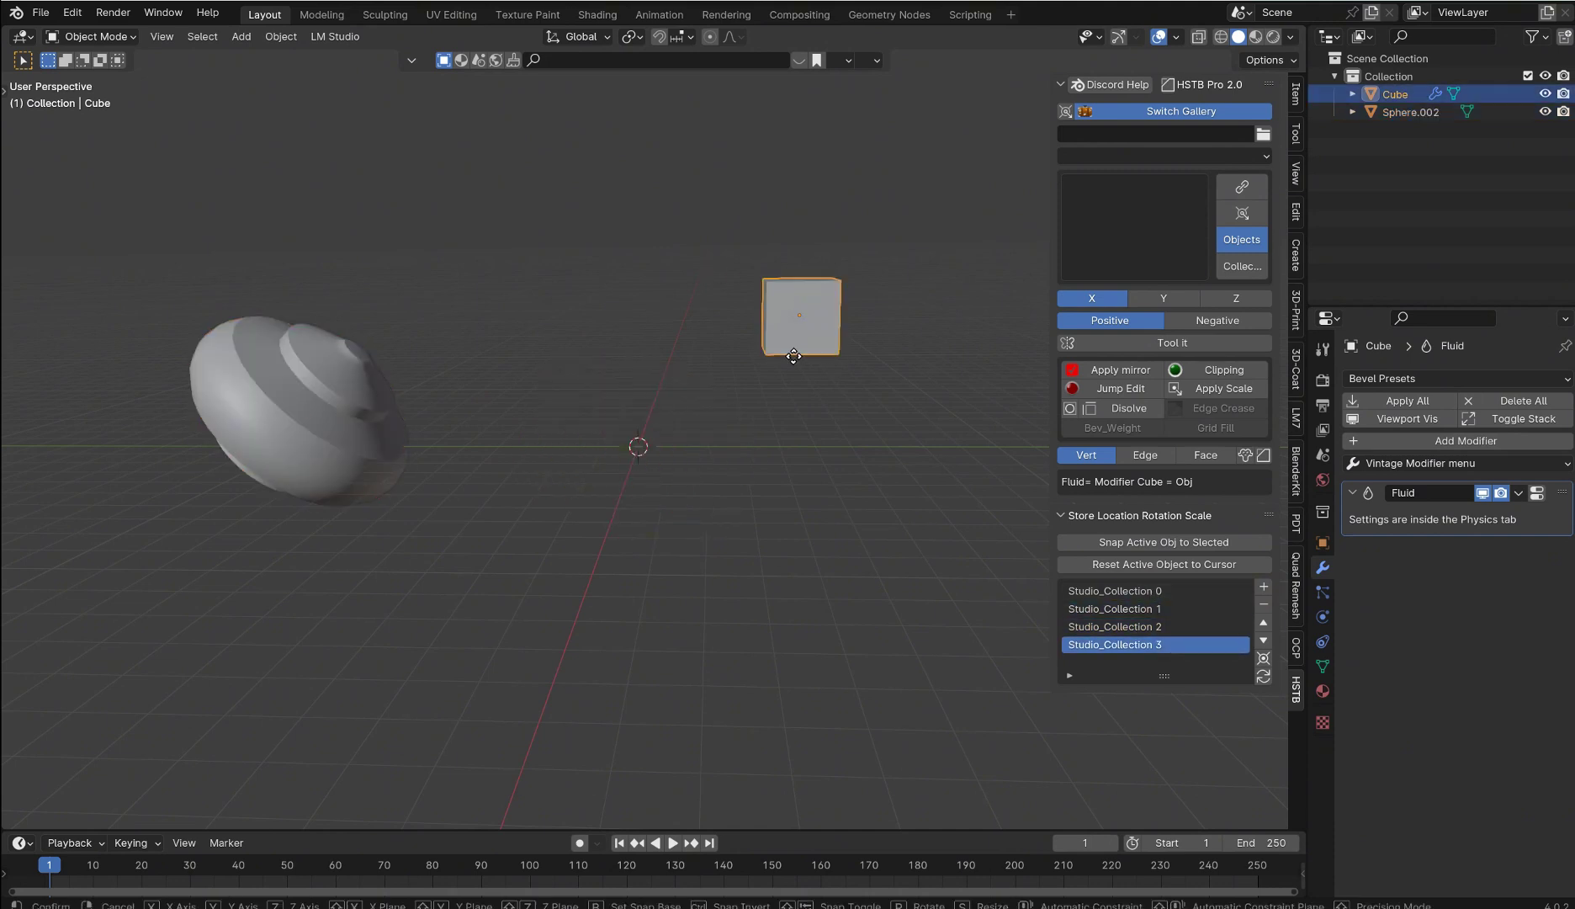
drag(809, 313, 782, 431)
key(a)
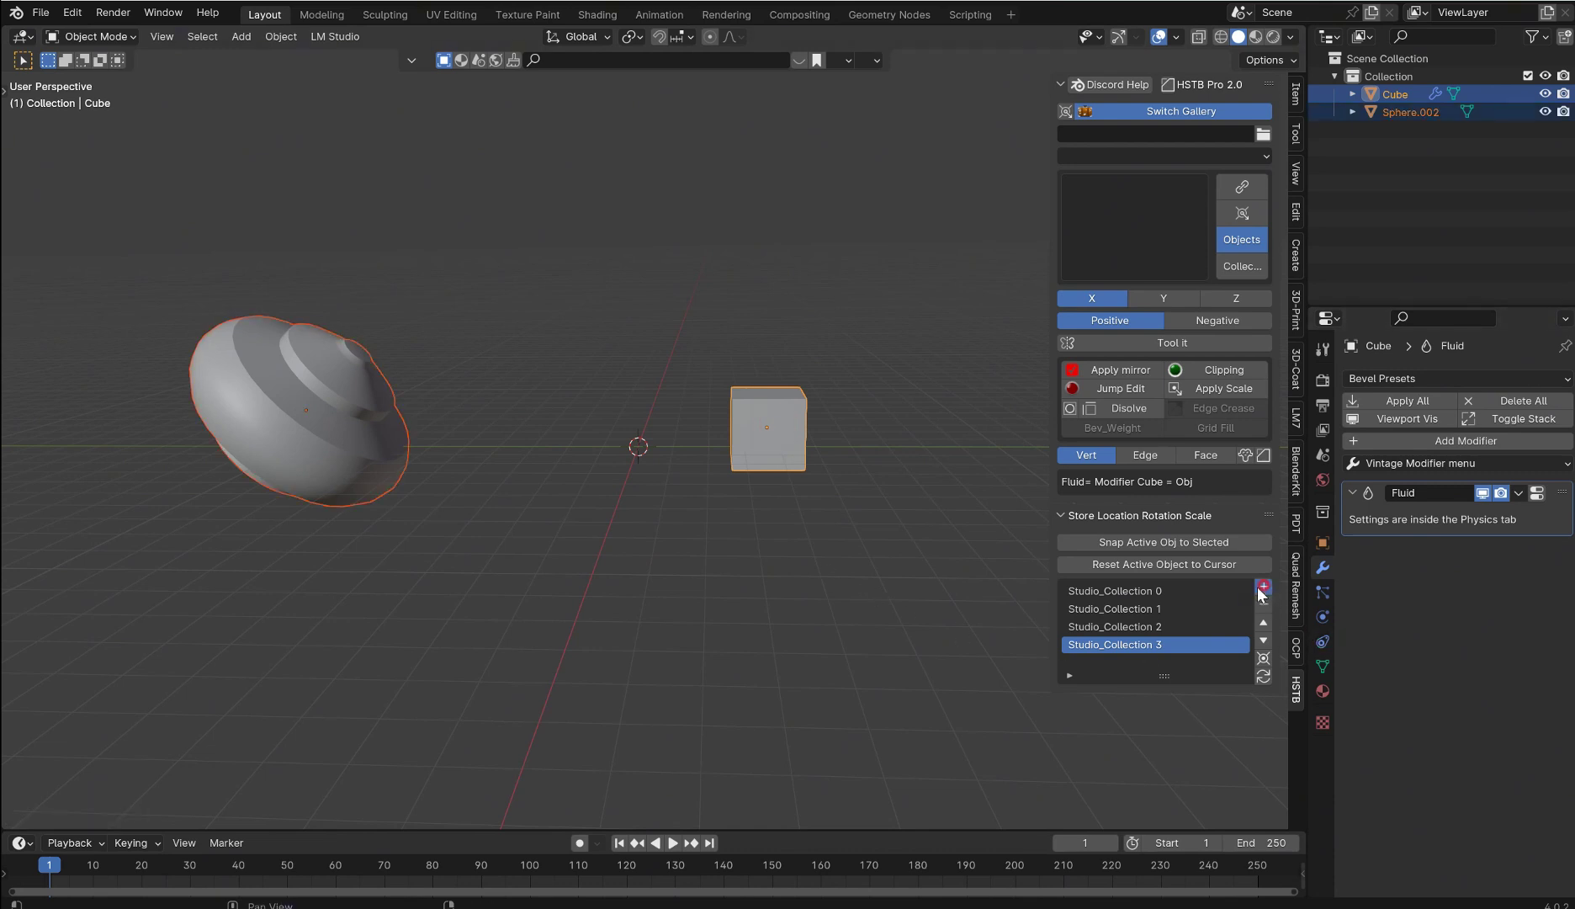
click(1263, 587)
Recall the stored transforms Studio_Collection 4, 2, 1 and 0 in turn
click(1137, 664)
click(1136, 629)
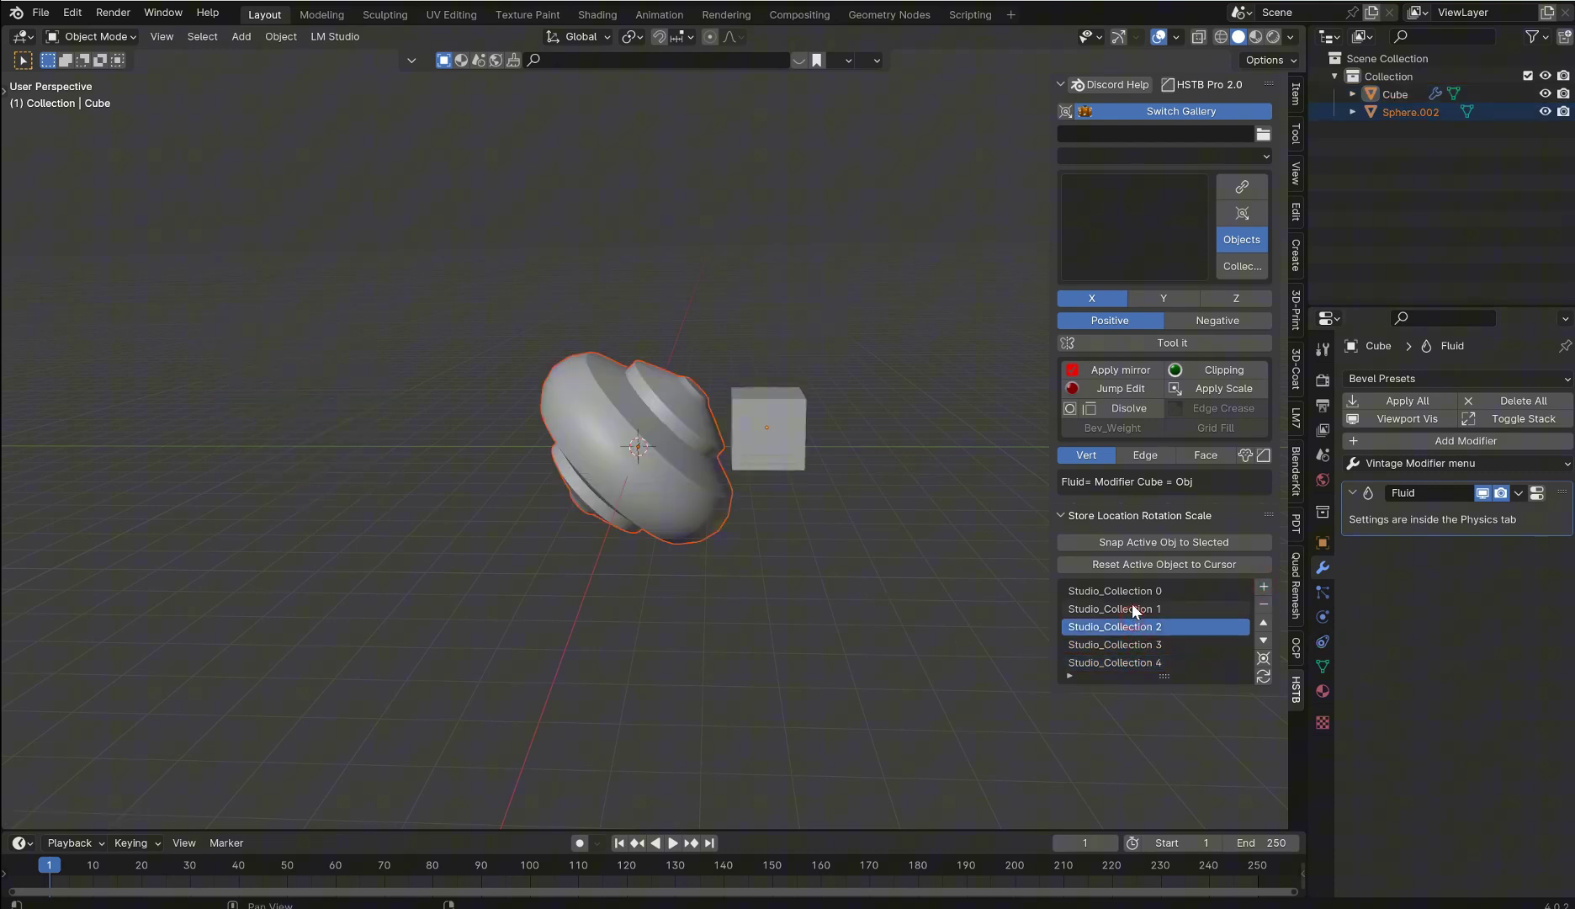
click(1132, 606)
click(1131, 594)
Open the HSTB Context Menu and toggle the face orientation overlay on and off
scroll(940, 473, down, 2)
middle_drag(938, 473, 809, 360)
right_click(808, 358)
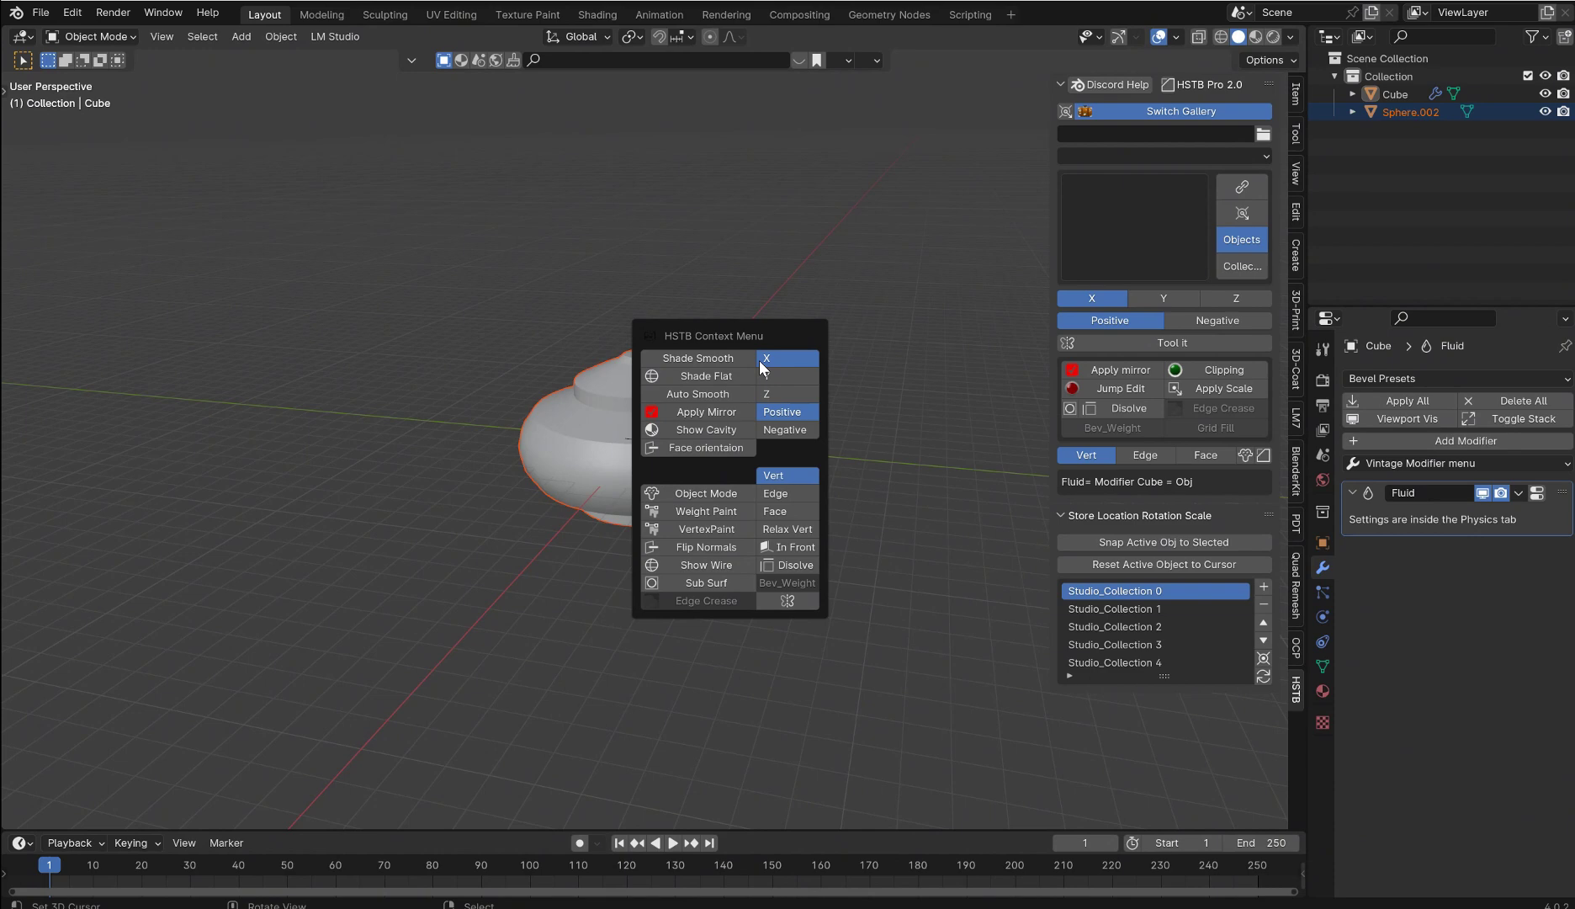
click(717, 548)
click(694, 447)
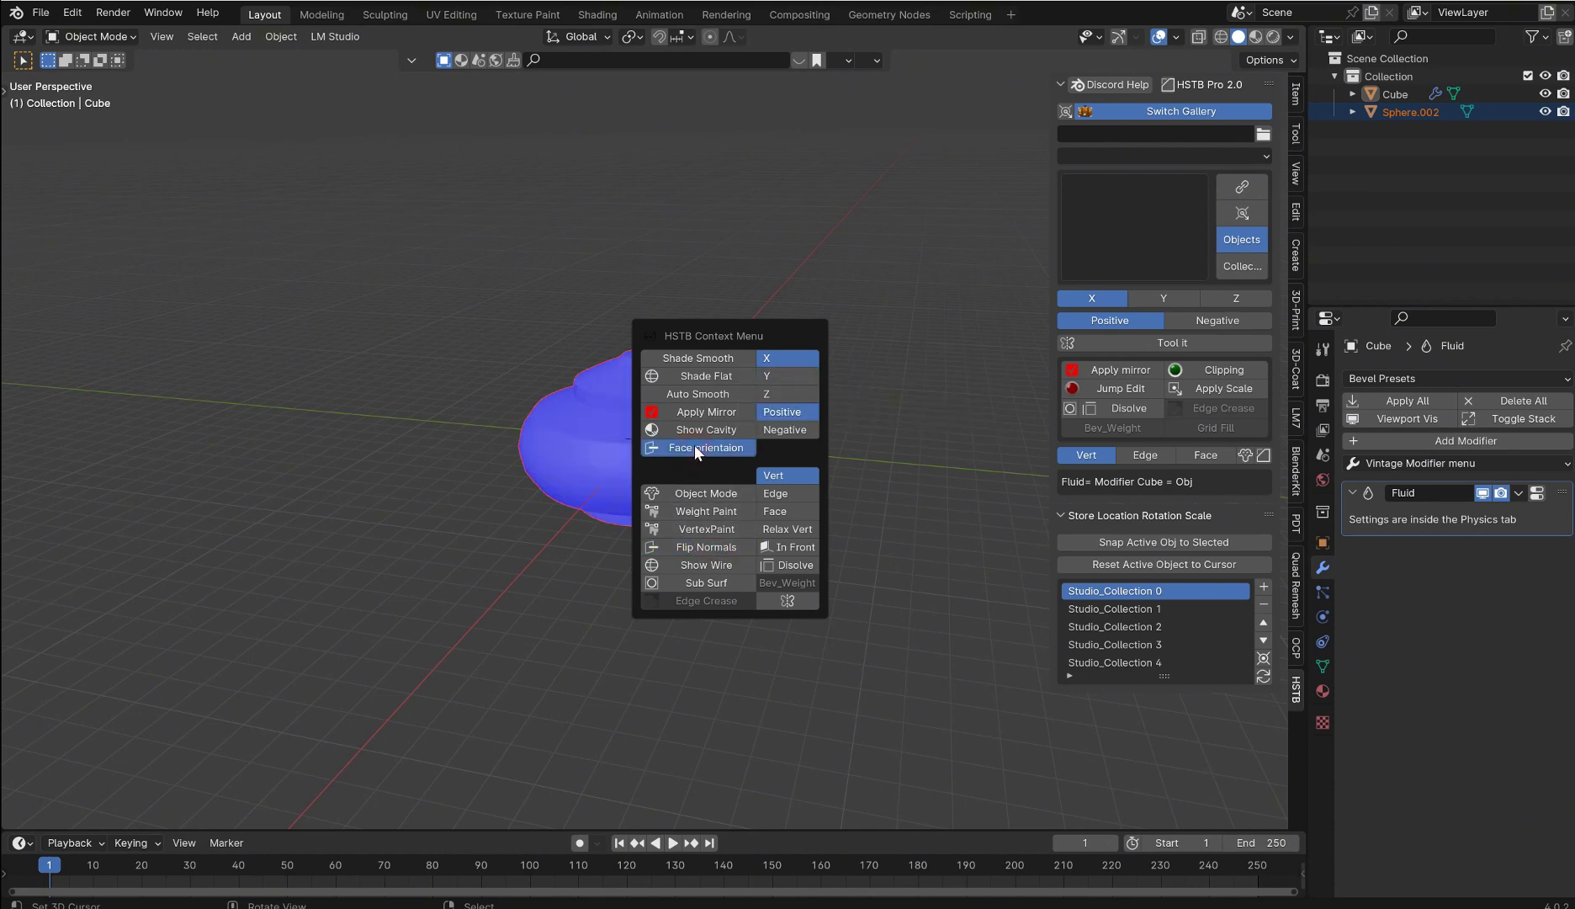
click(694, 446)
Enable Show Cavity and Apply Mirror in the HSTB Context Menu and set the mirror axis to Z
click(694, 430)
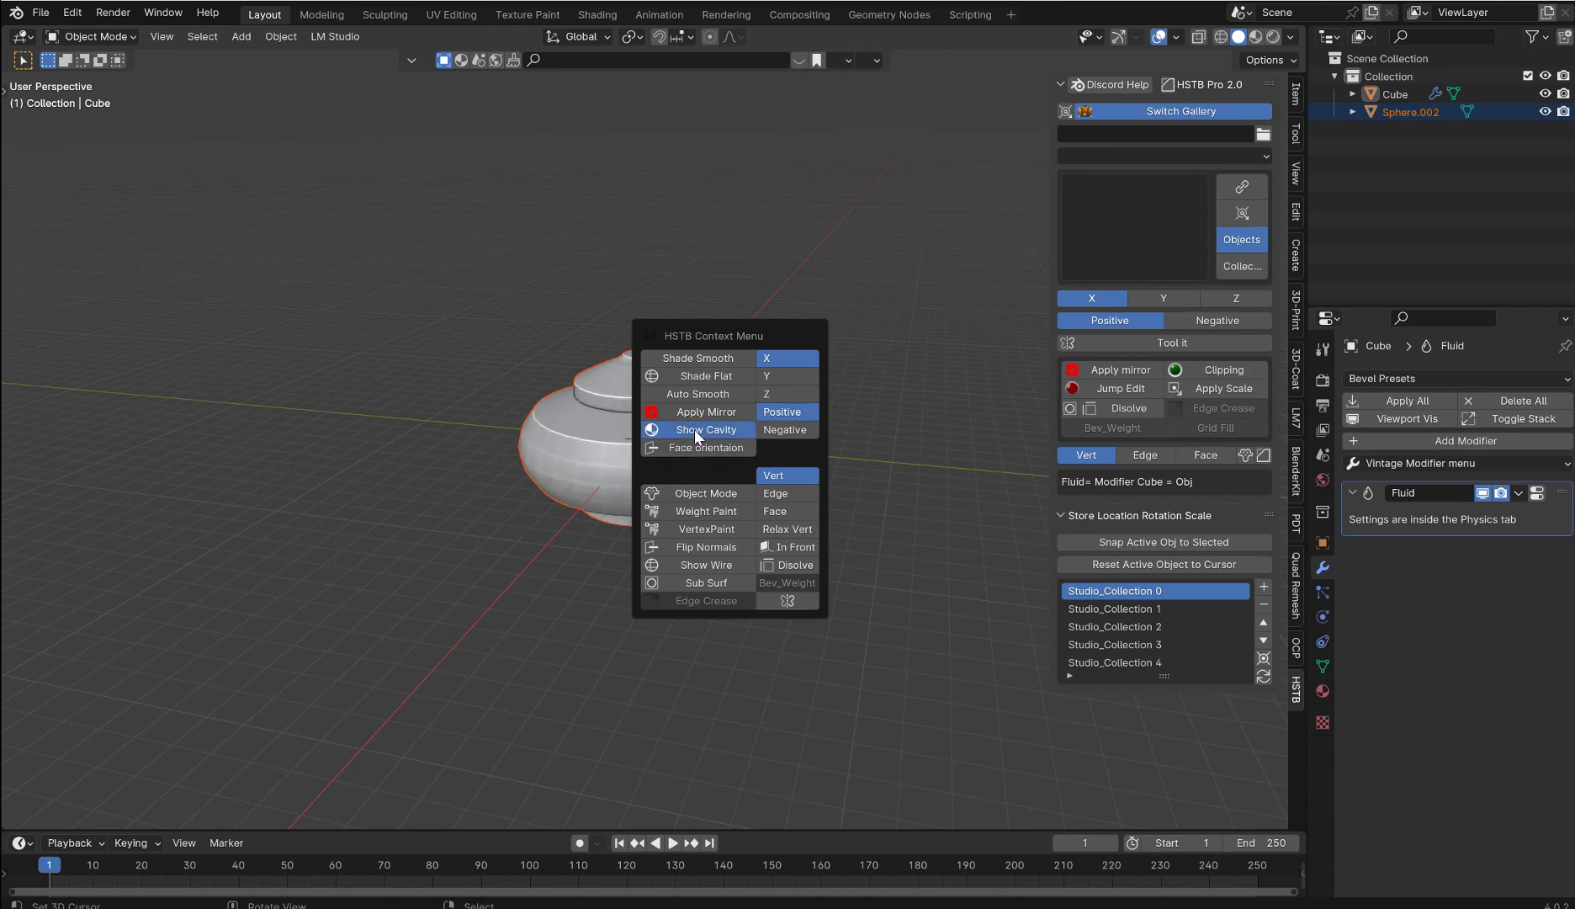
click(711, 409)
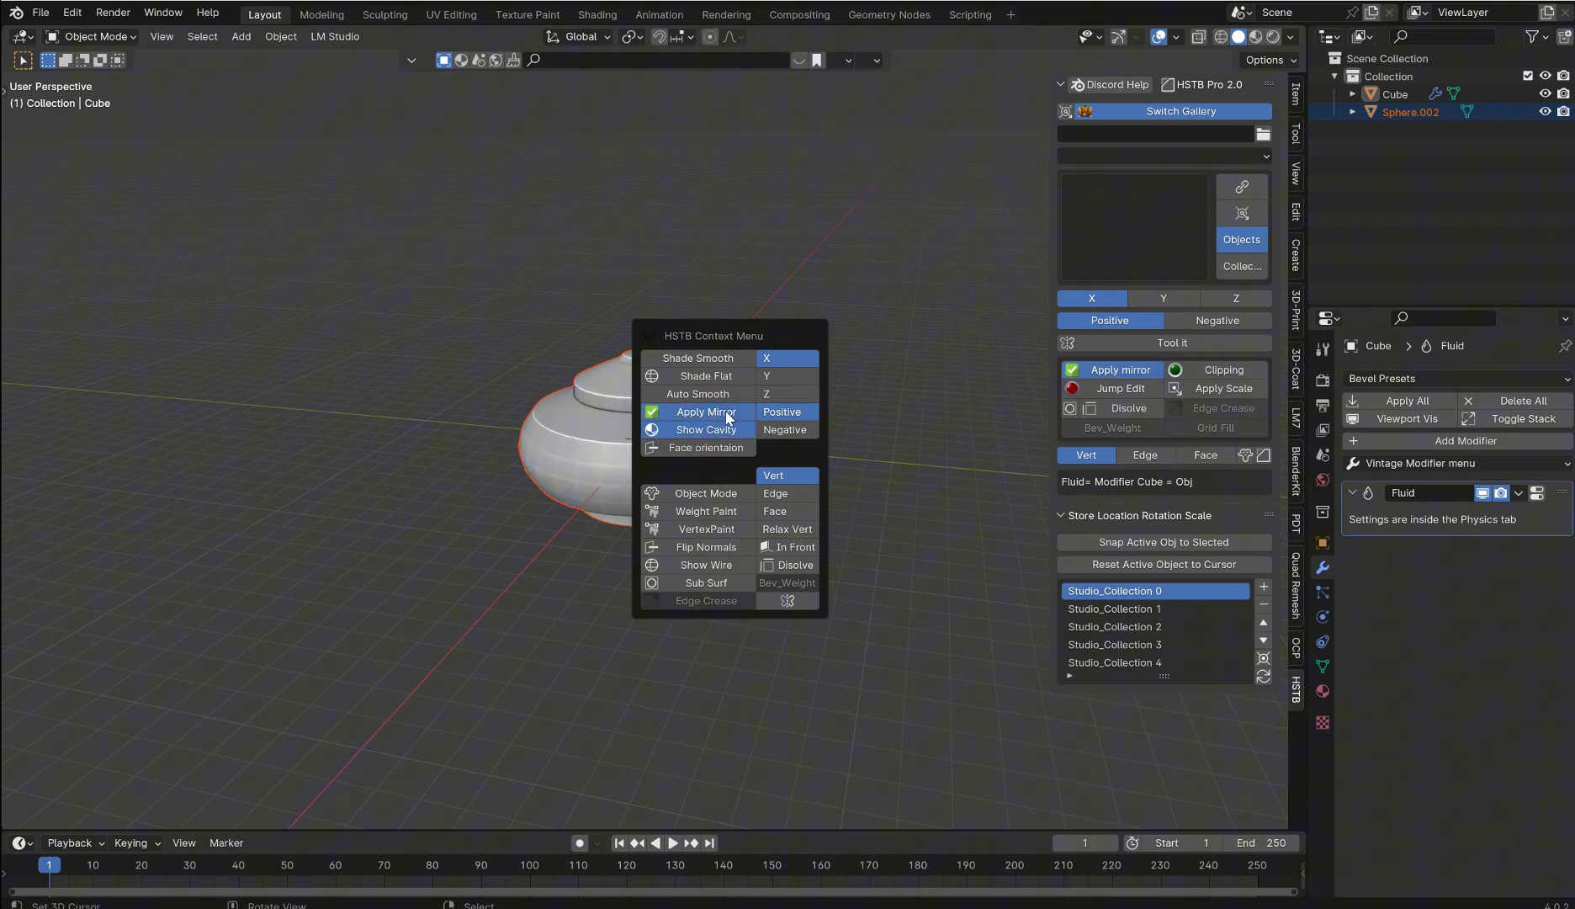
click(791, 394)
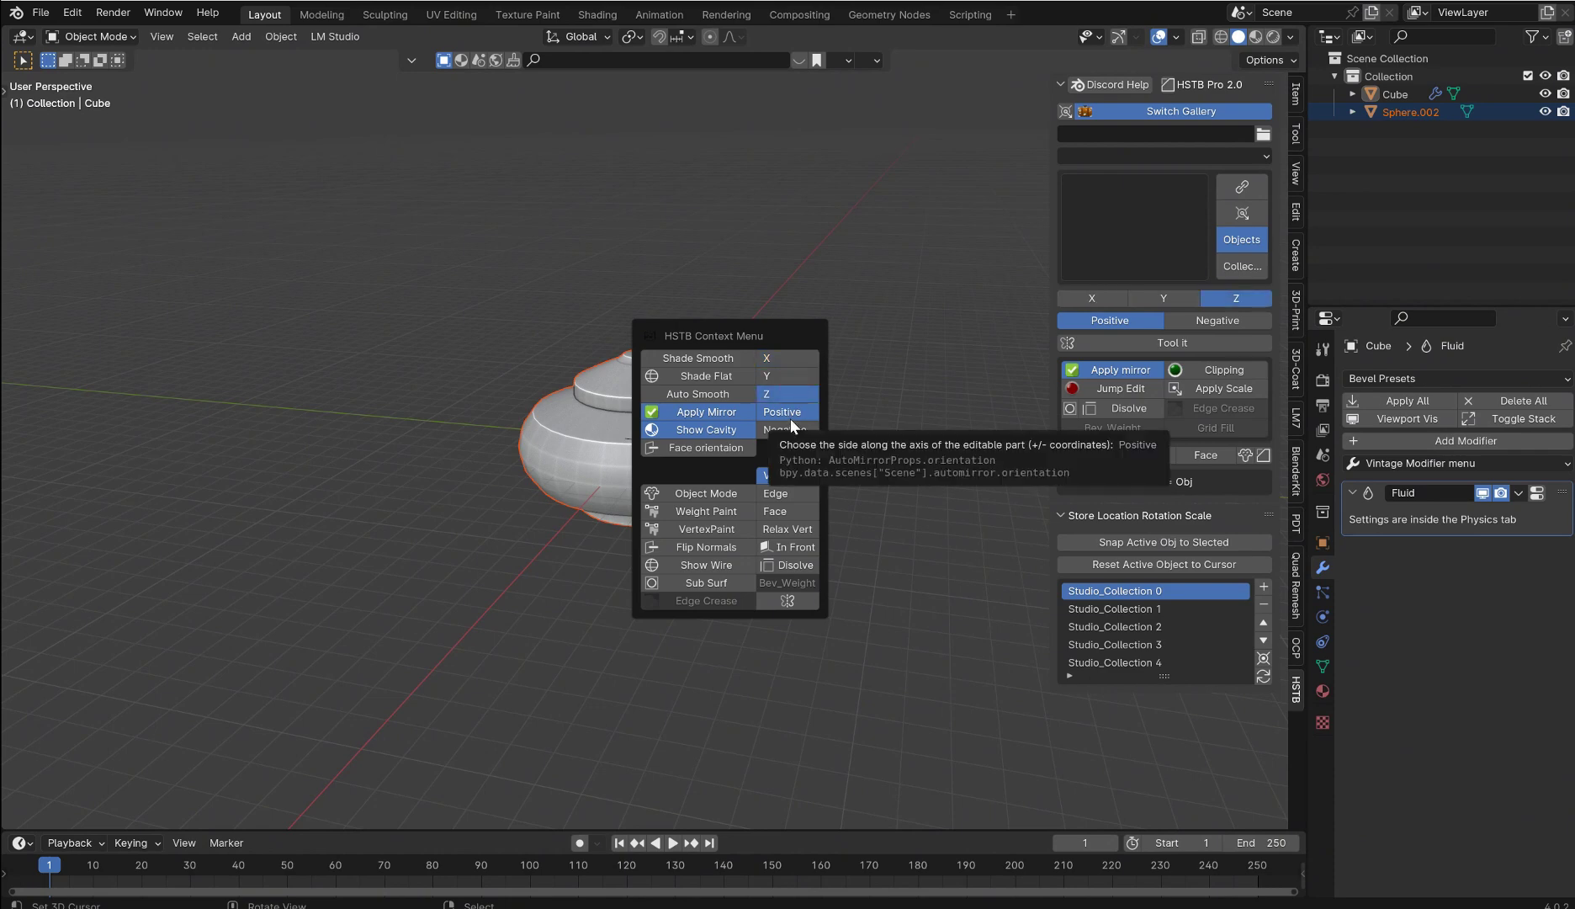
Run the positive Z mirror on both selected objects, then mirror Sphere.002 alone along Z and clear the selection
click(789, 597)
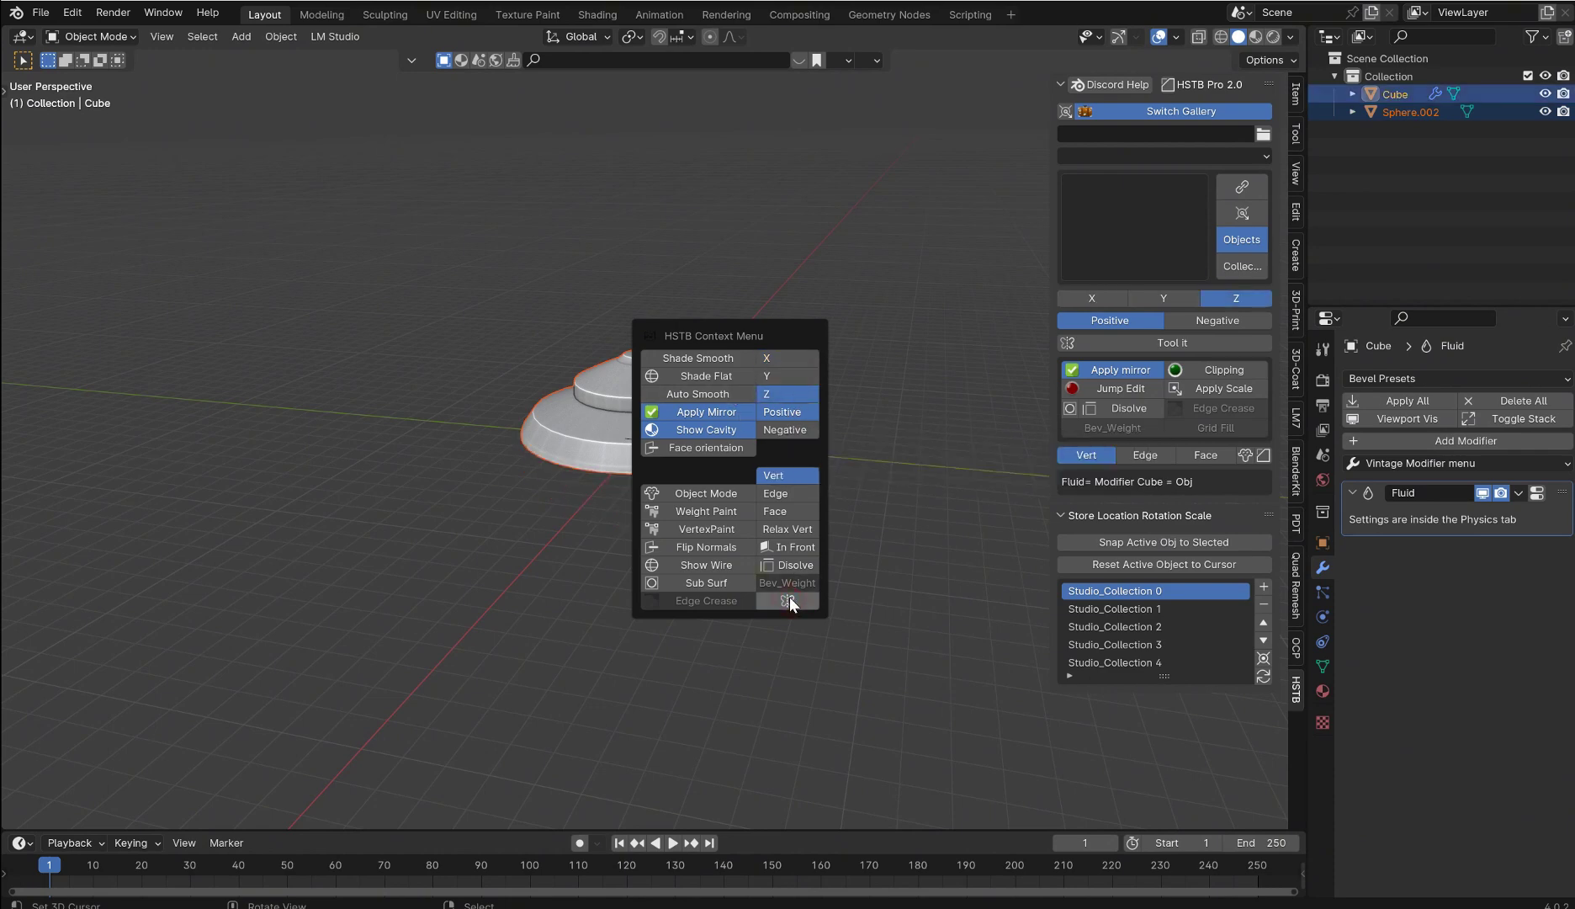
middle_drag(568, 511, 795, 521)
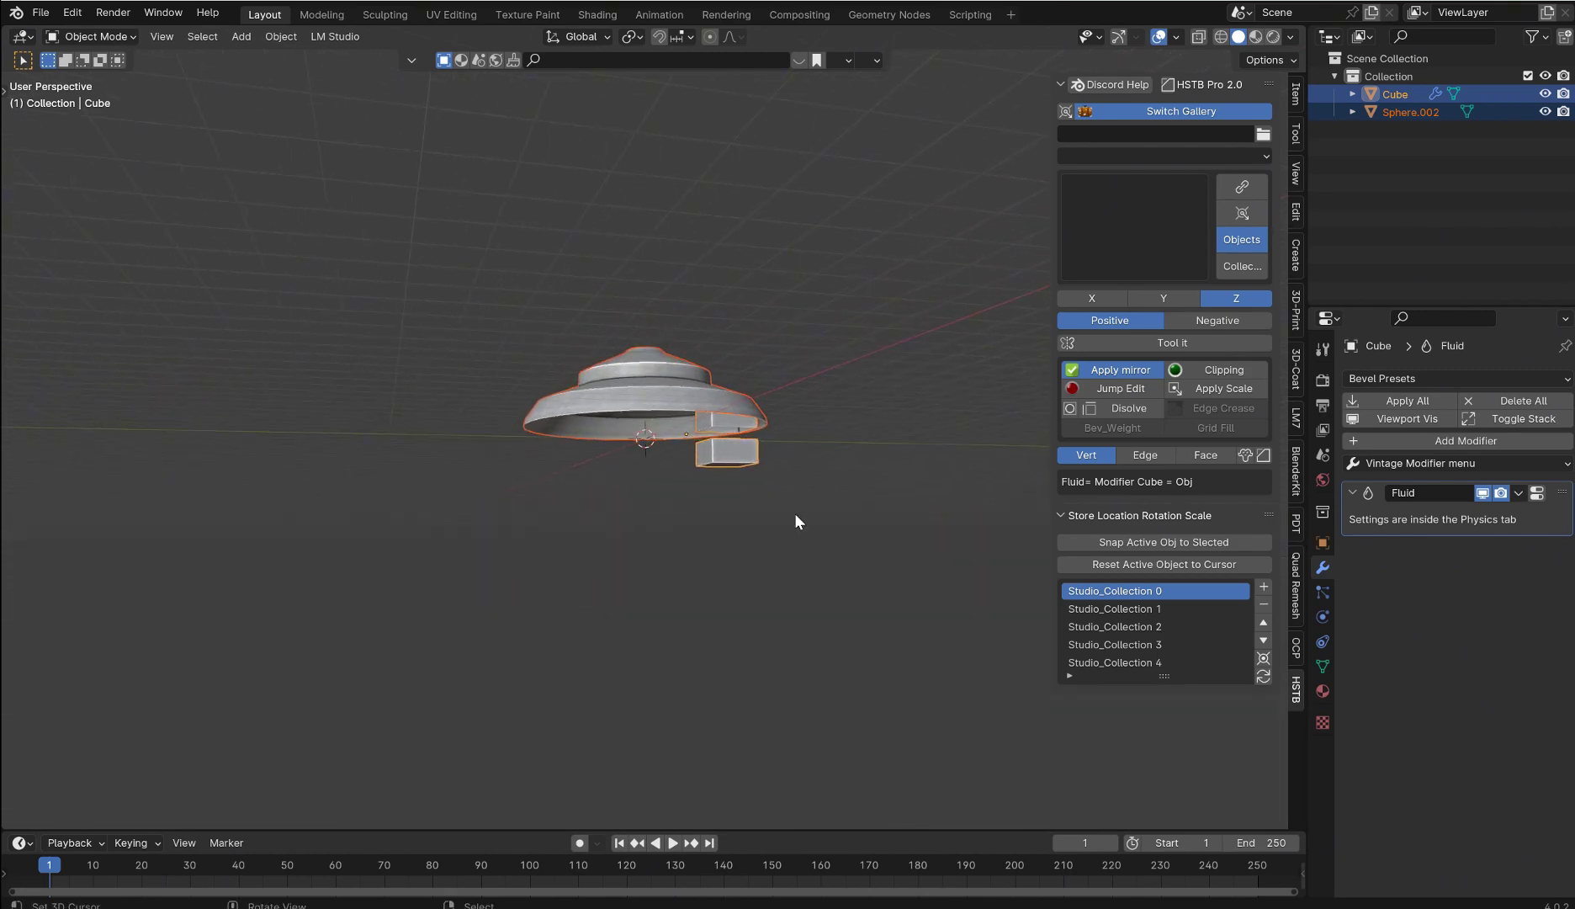
click(673, 397)
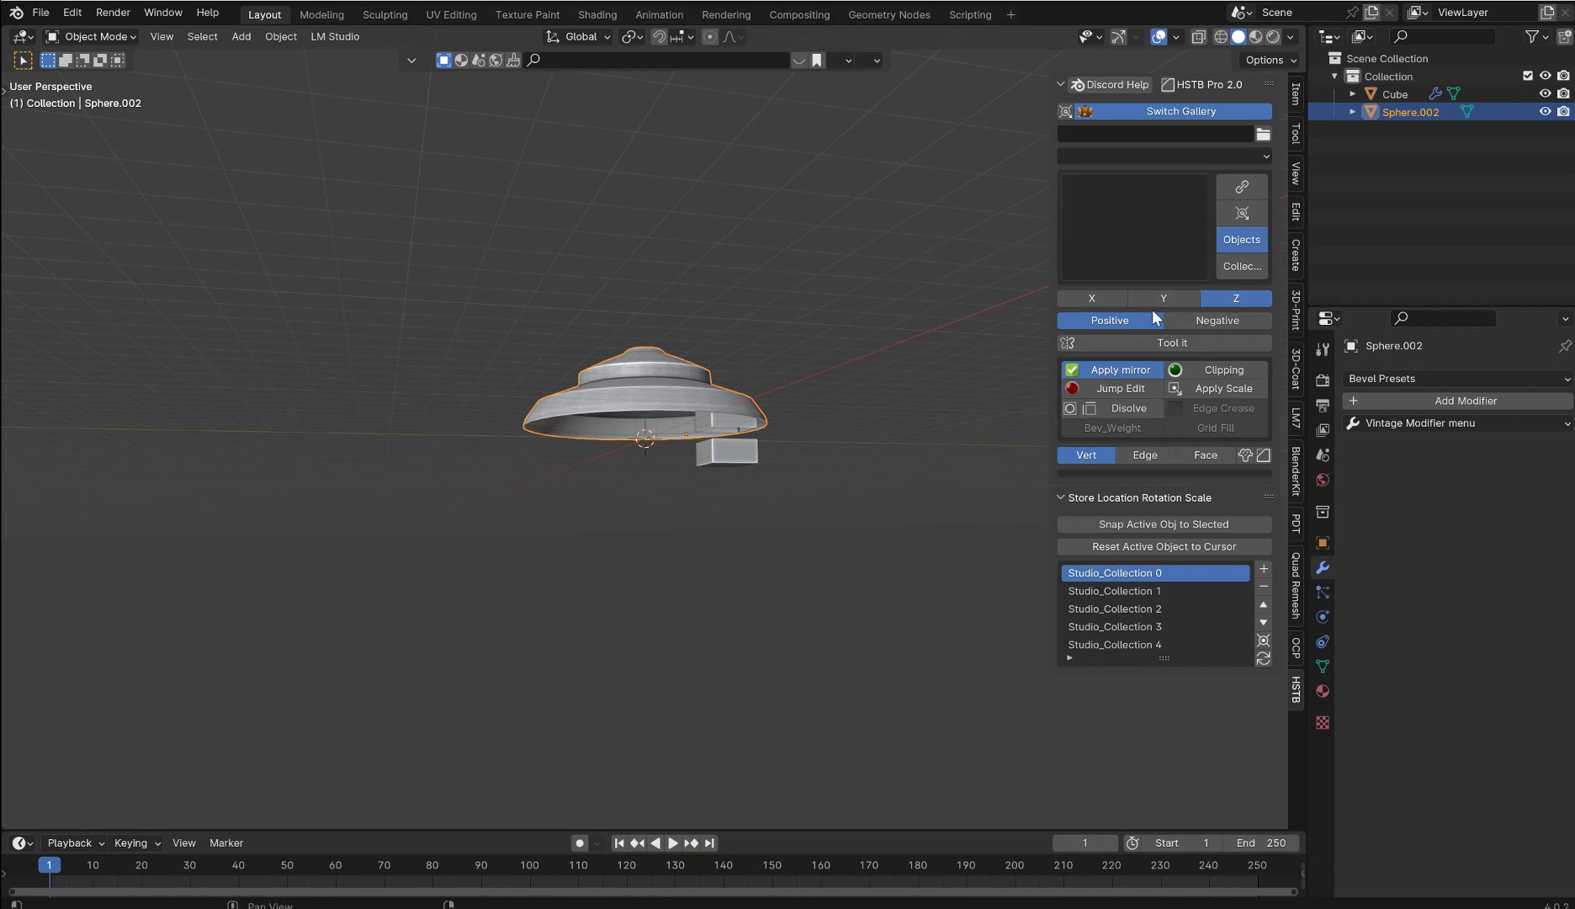
click(1159, 341)
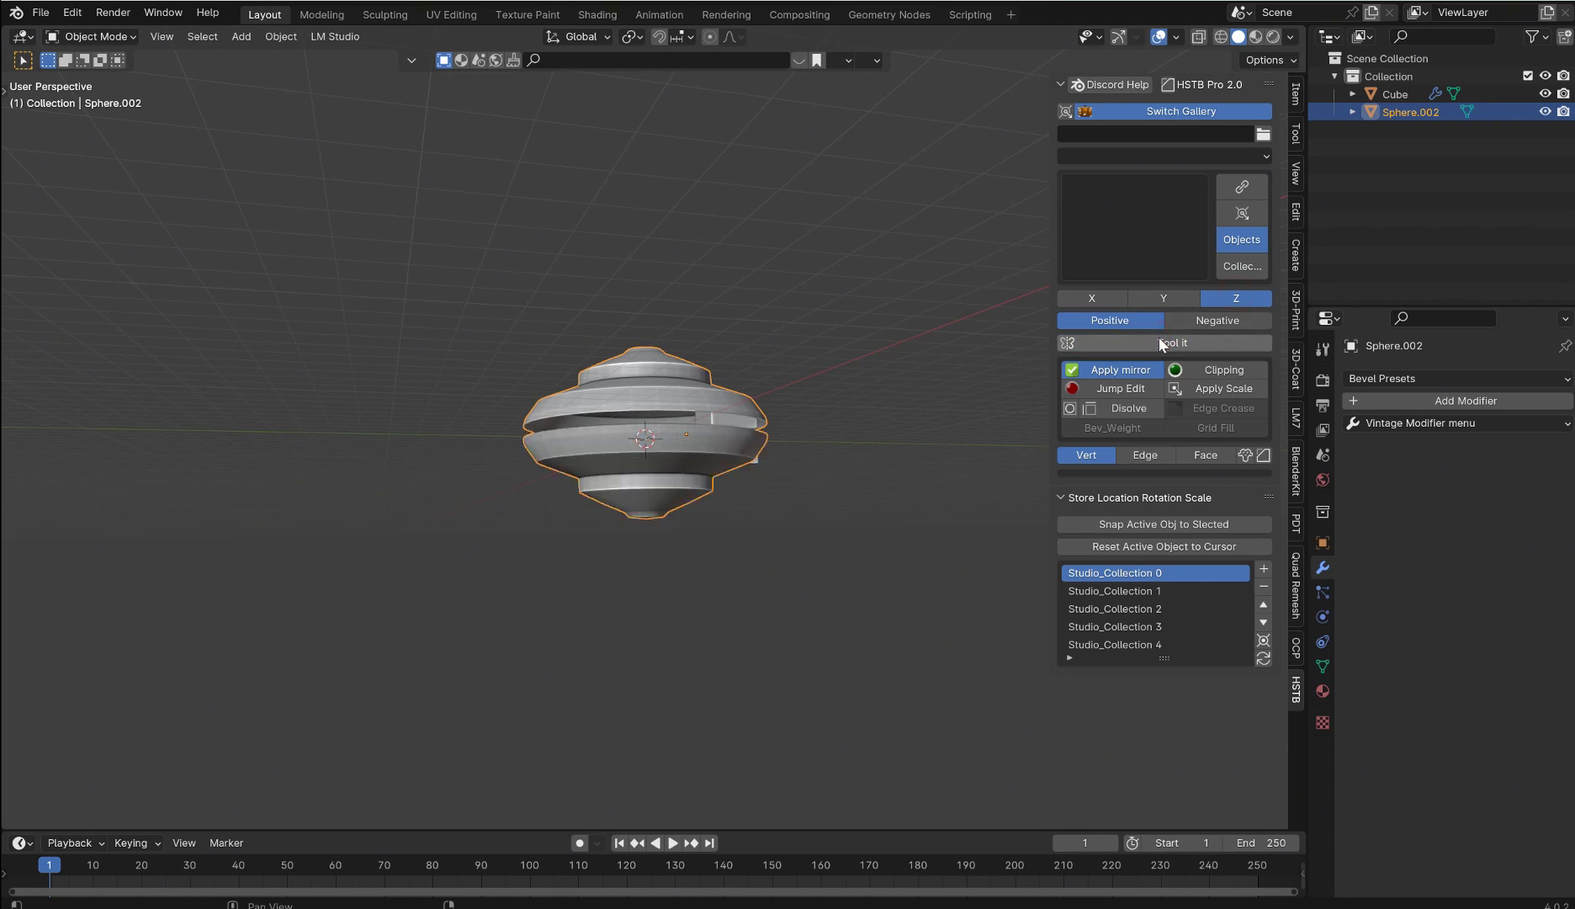
scroll(889, 418, up, 3)
middle_drag(896, 412, 848, 458)
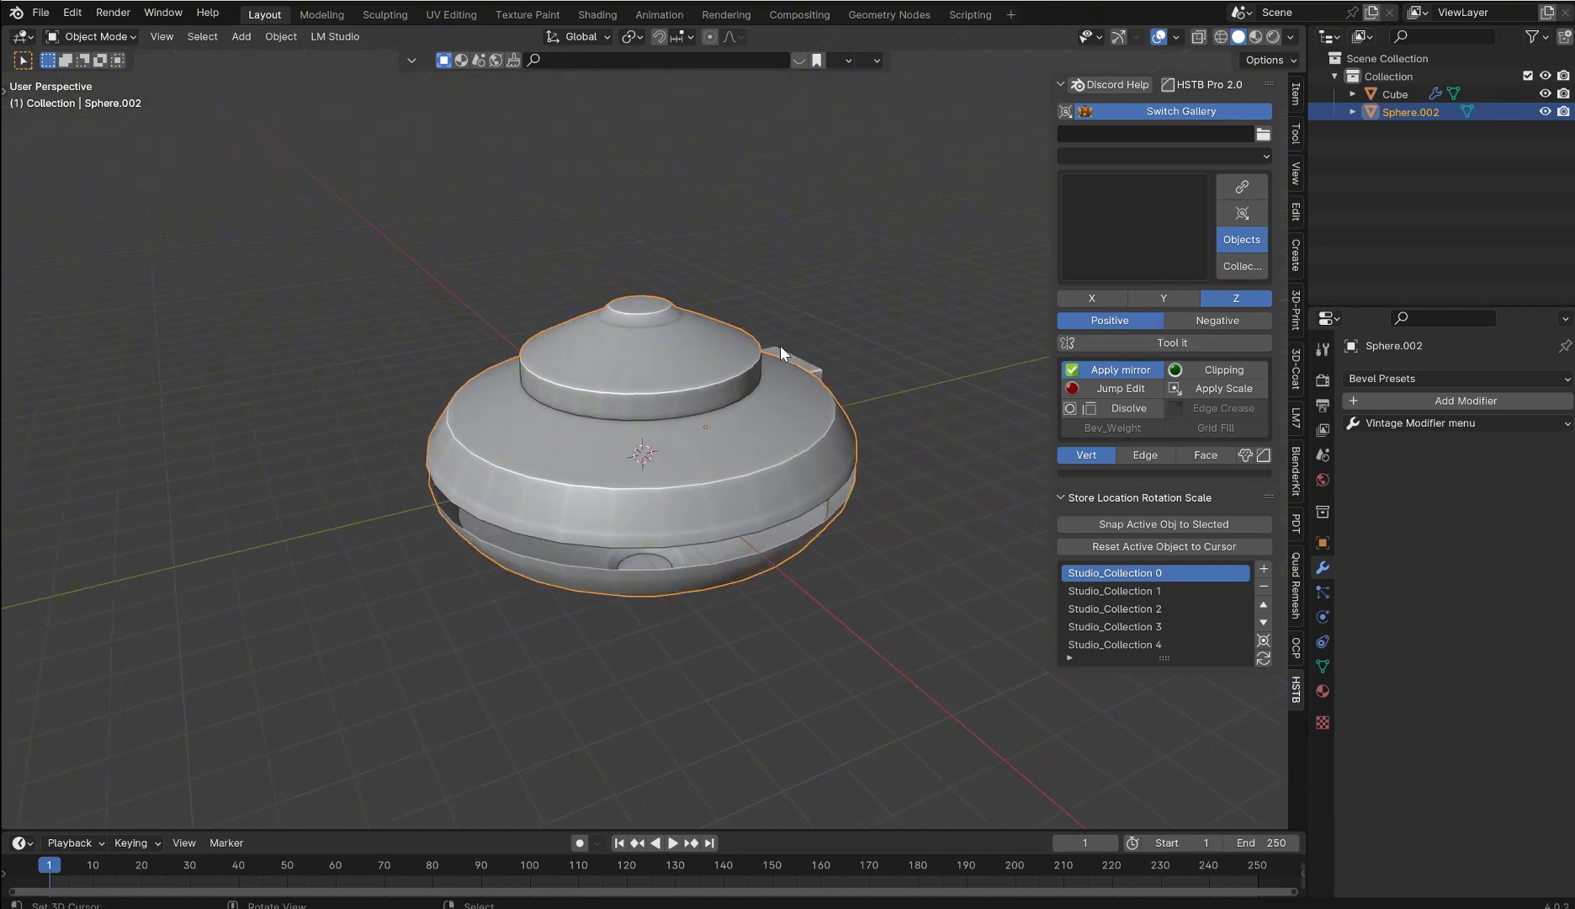
key(space)
click(923, 201)
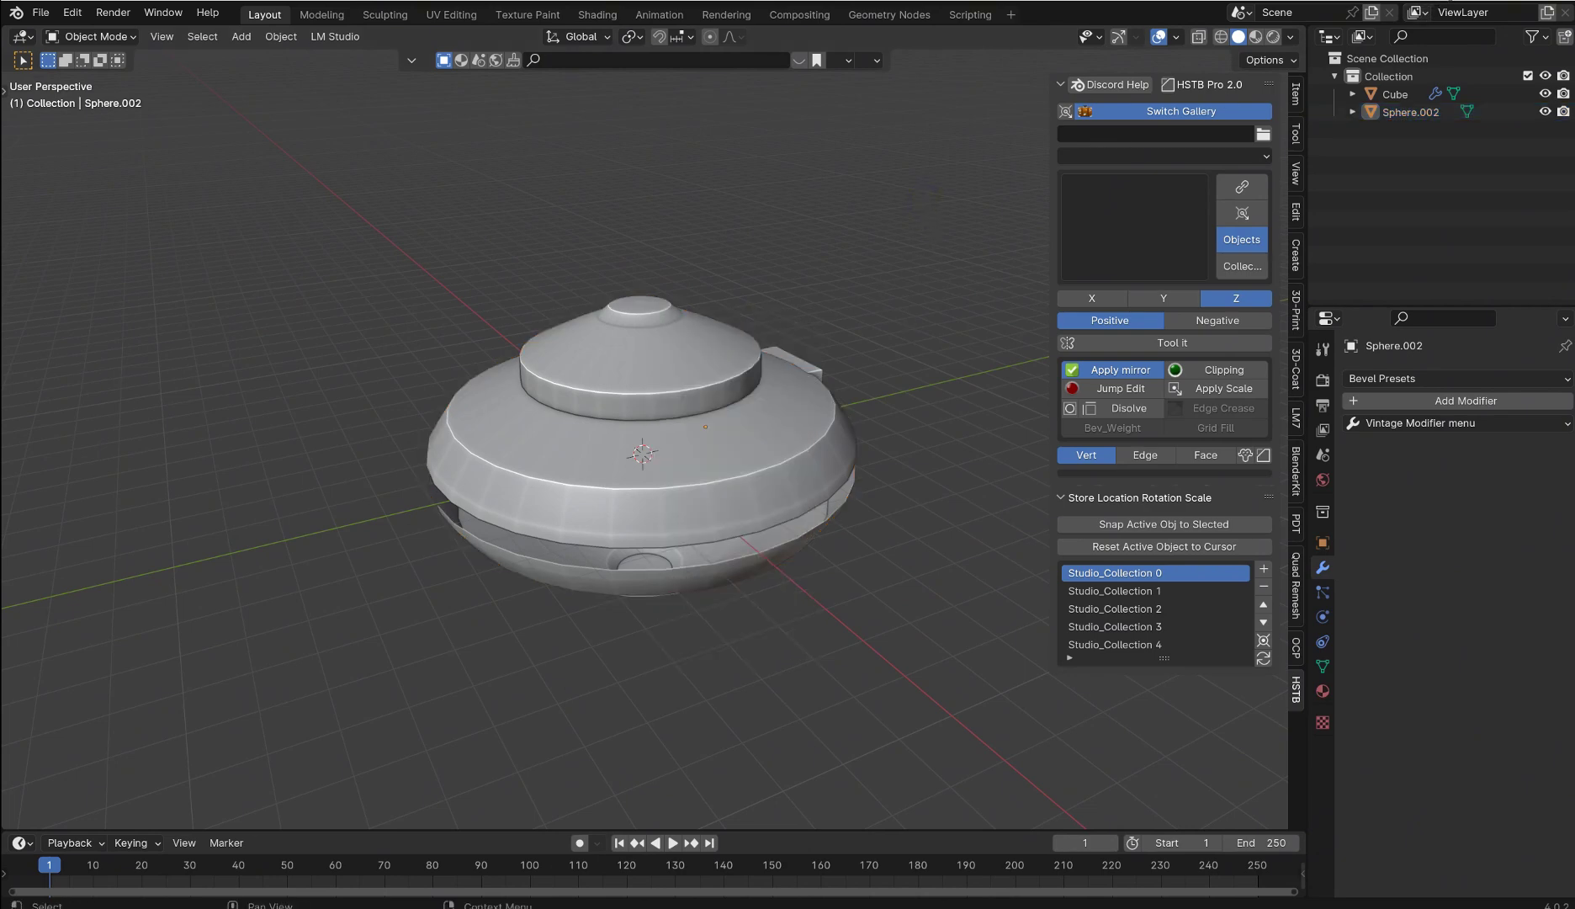
Switch to the browser and examine the creator's add-on and tutorial listings on Blender Market, then return to Blender
click(1450, 2)
scroll(747, 319, down, 3)
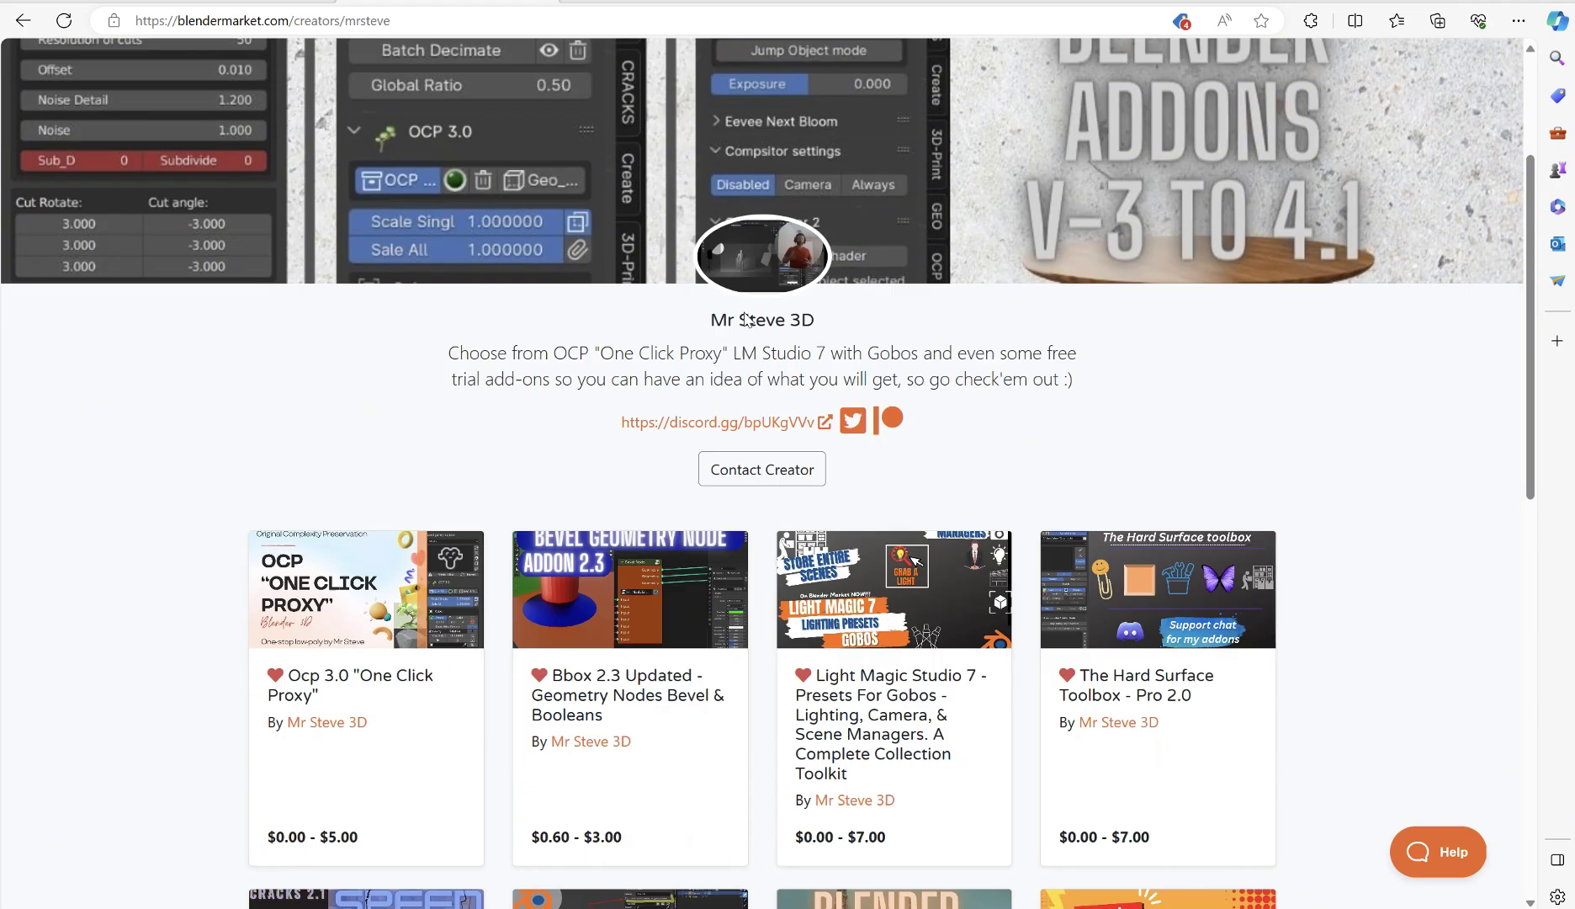
scroll(747, 319, down, 8)
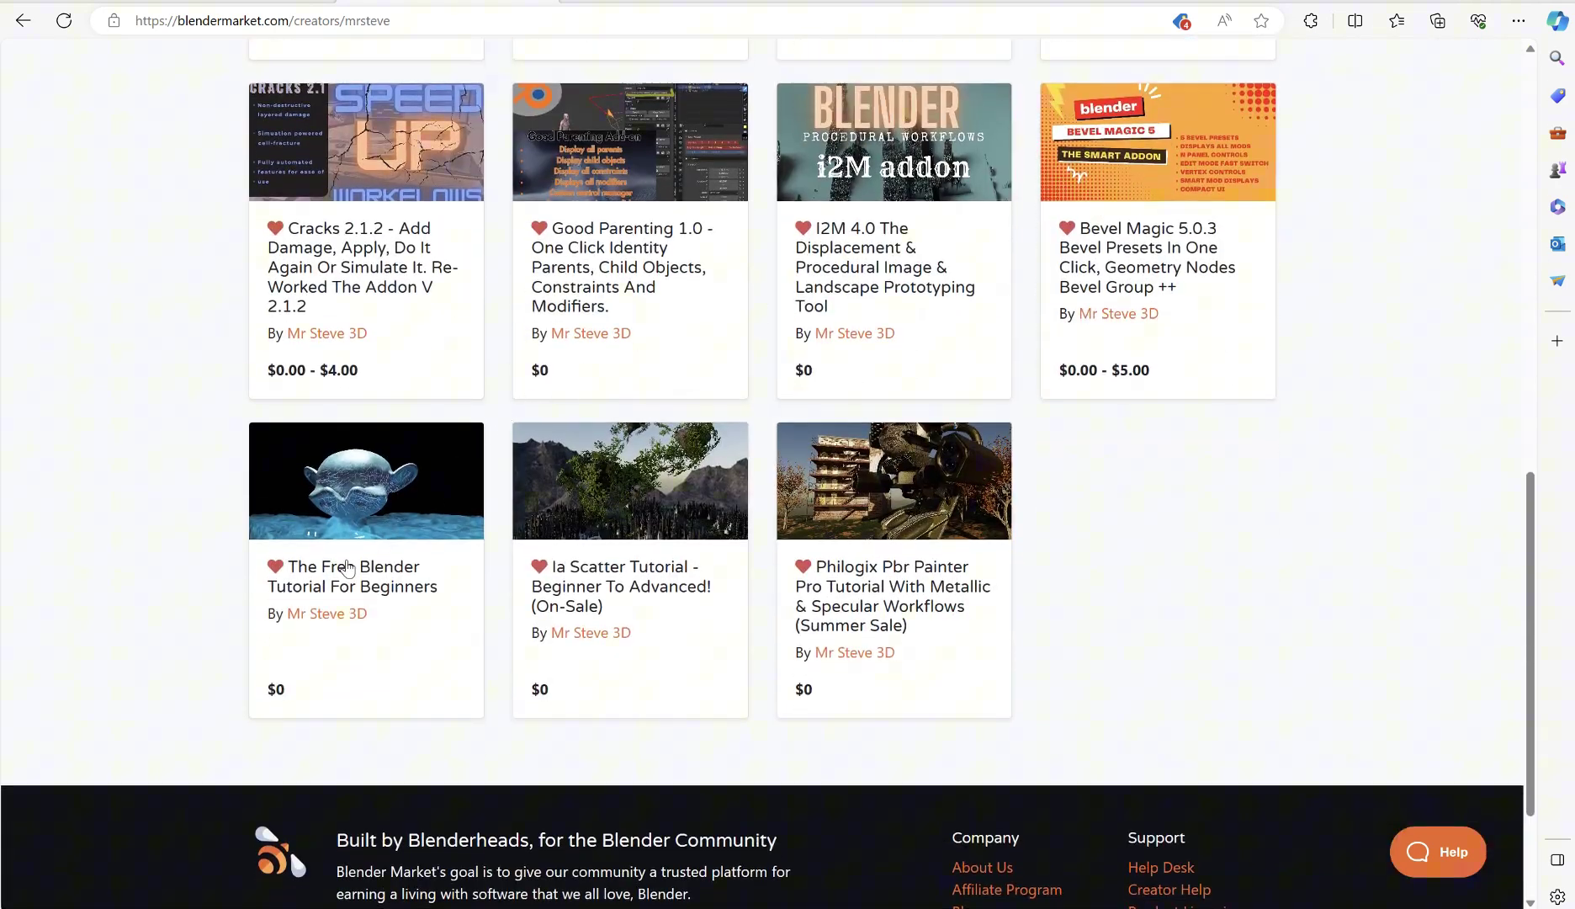
drag(123, 503, 435, 661)
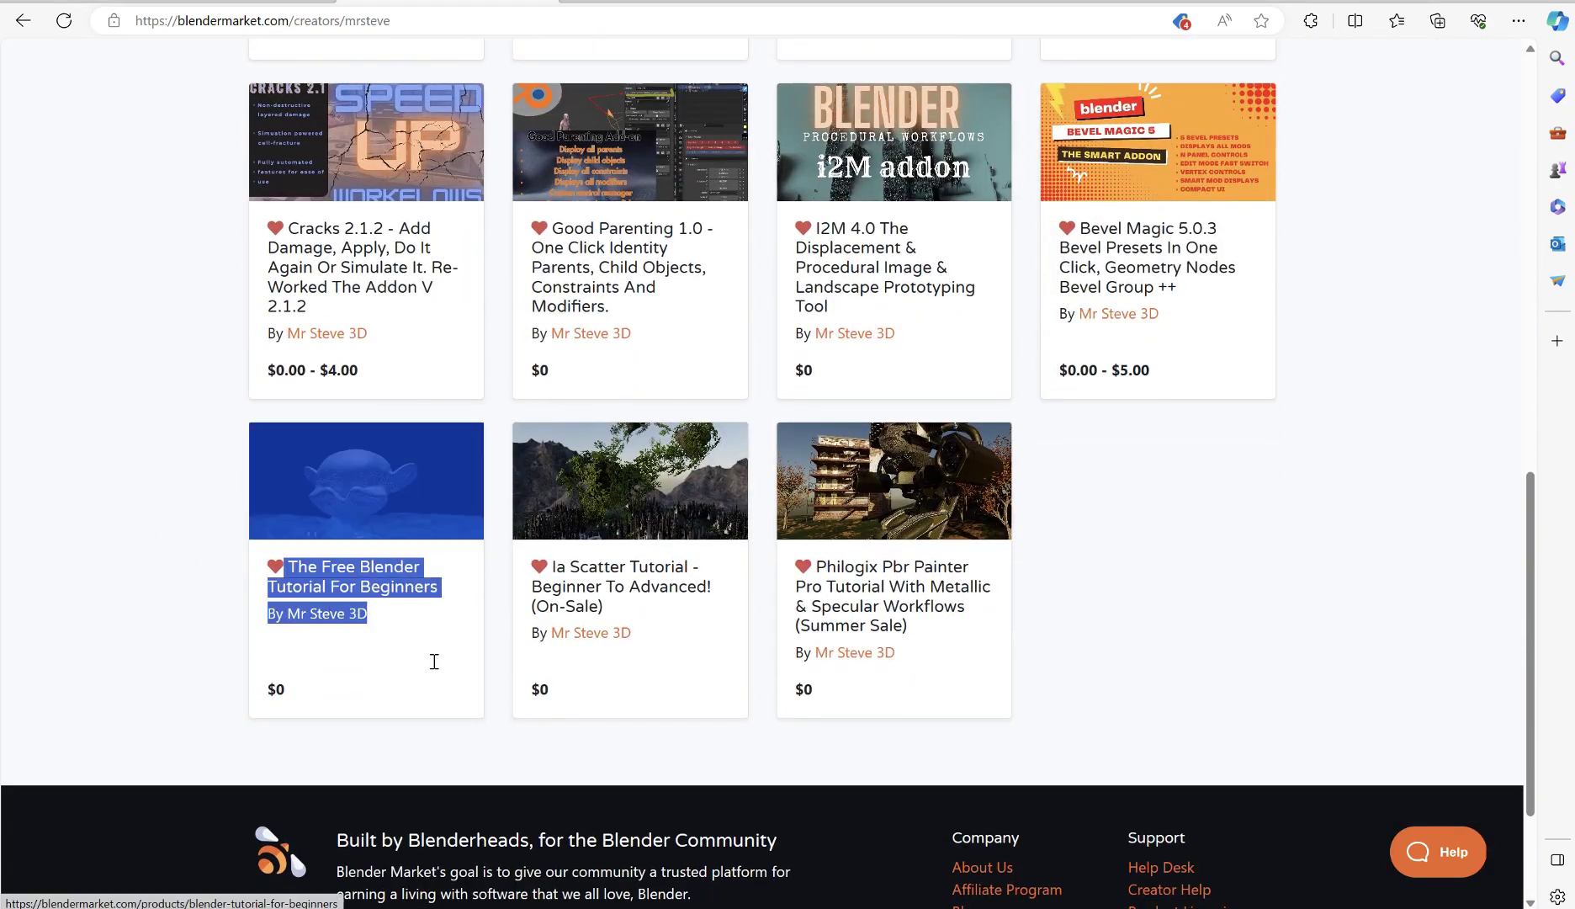
click(224, 552)
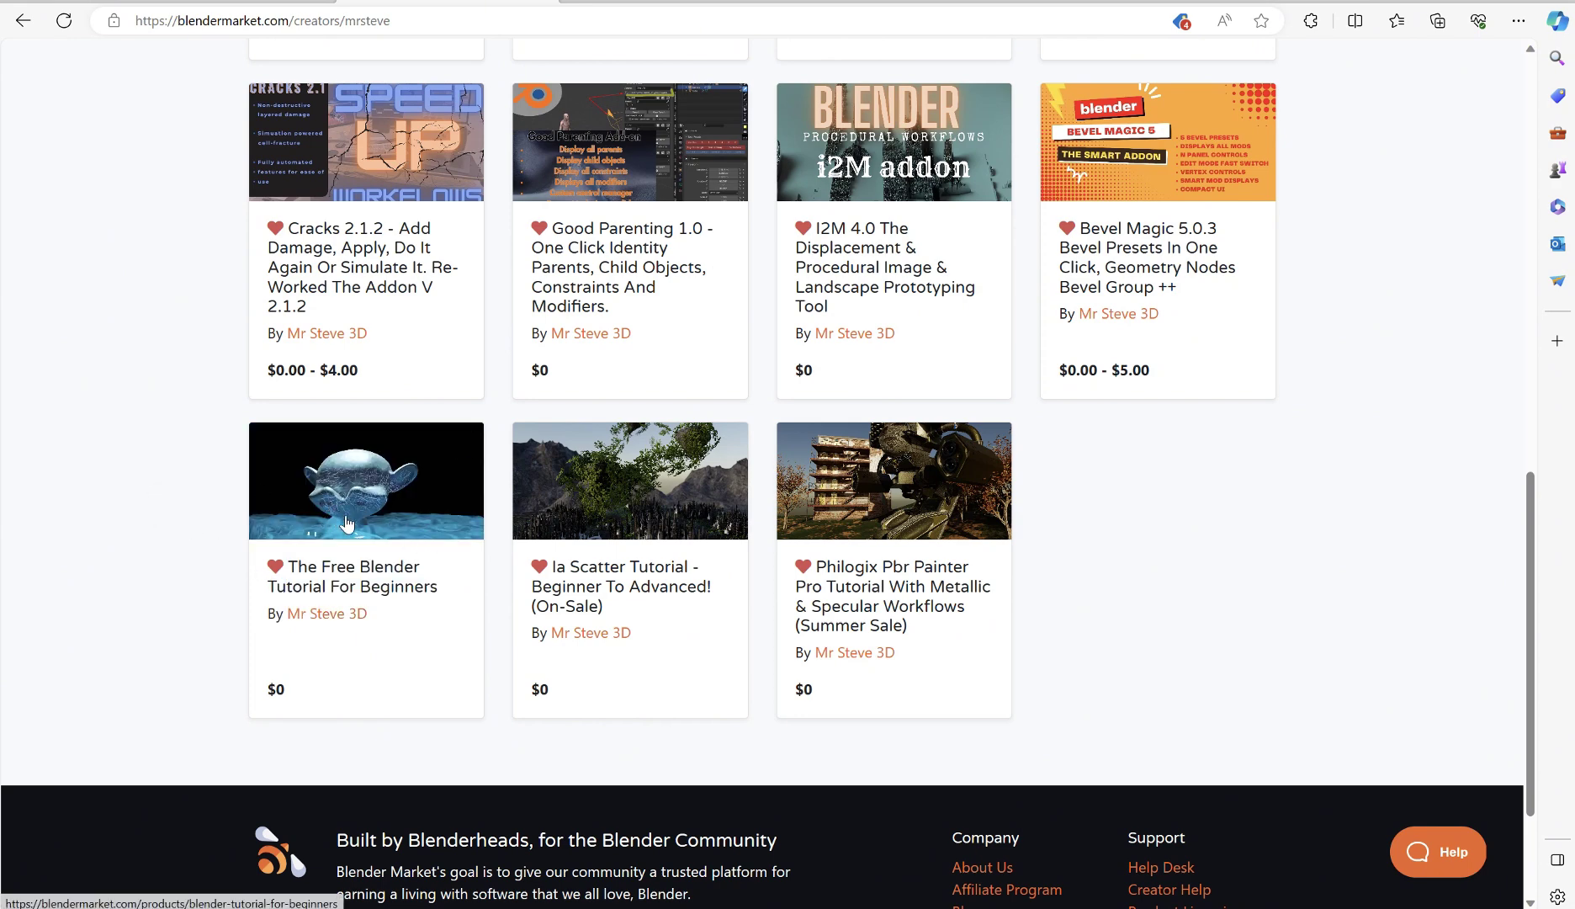
middle_click(187, 510)
middle_click(188, 509)
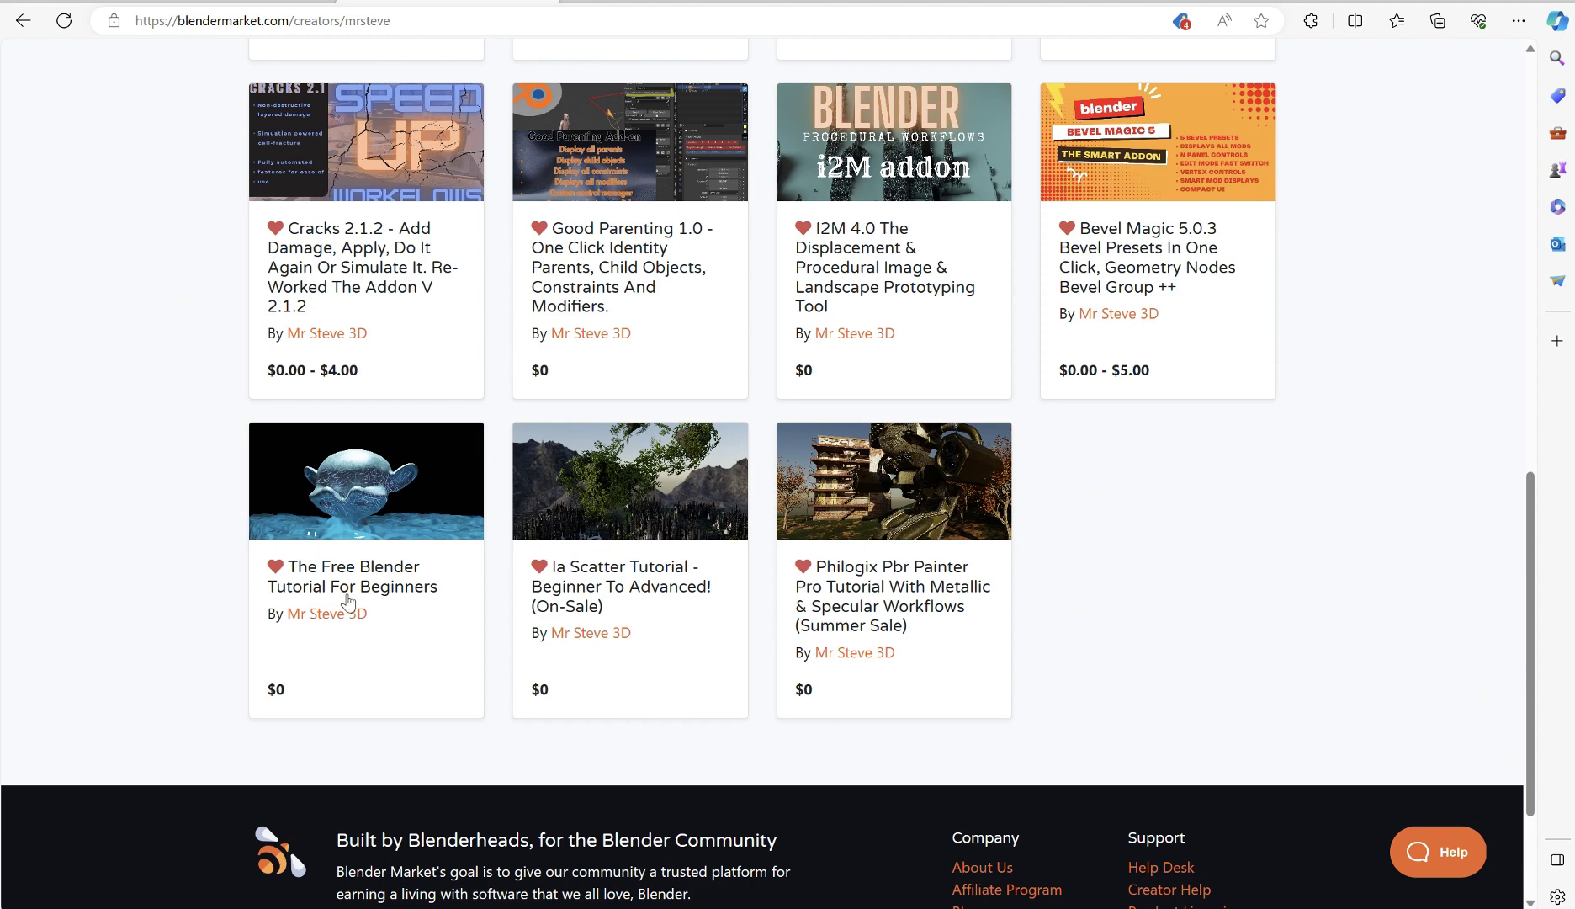
scroll(1198, 444, up, 2)
scroll(1198, 444, up, 5)
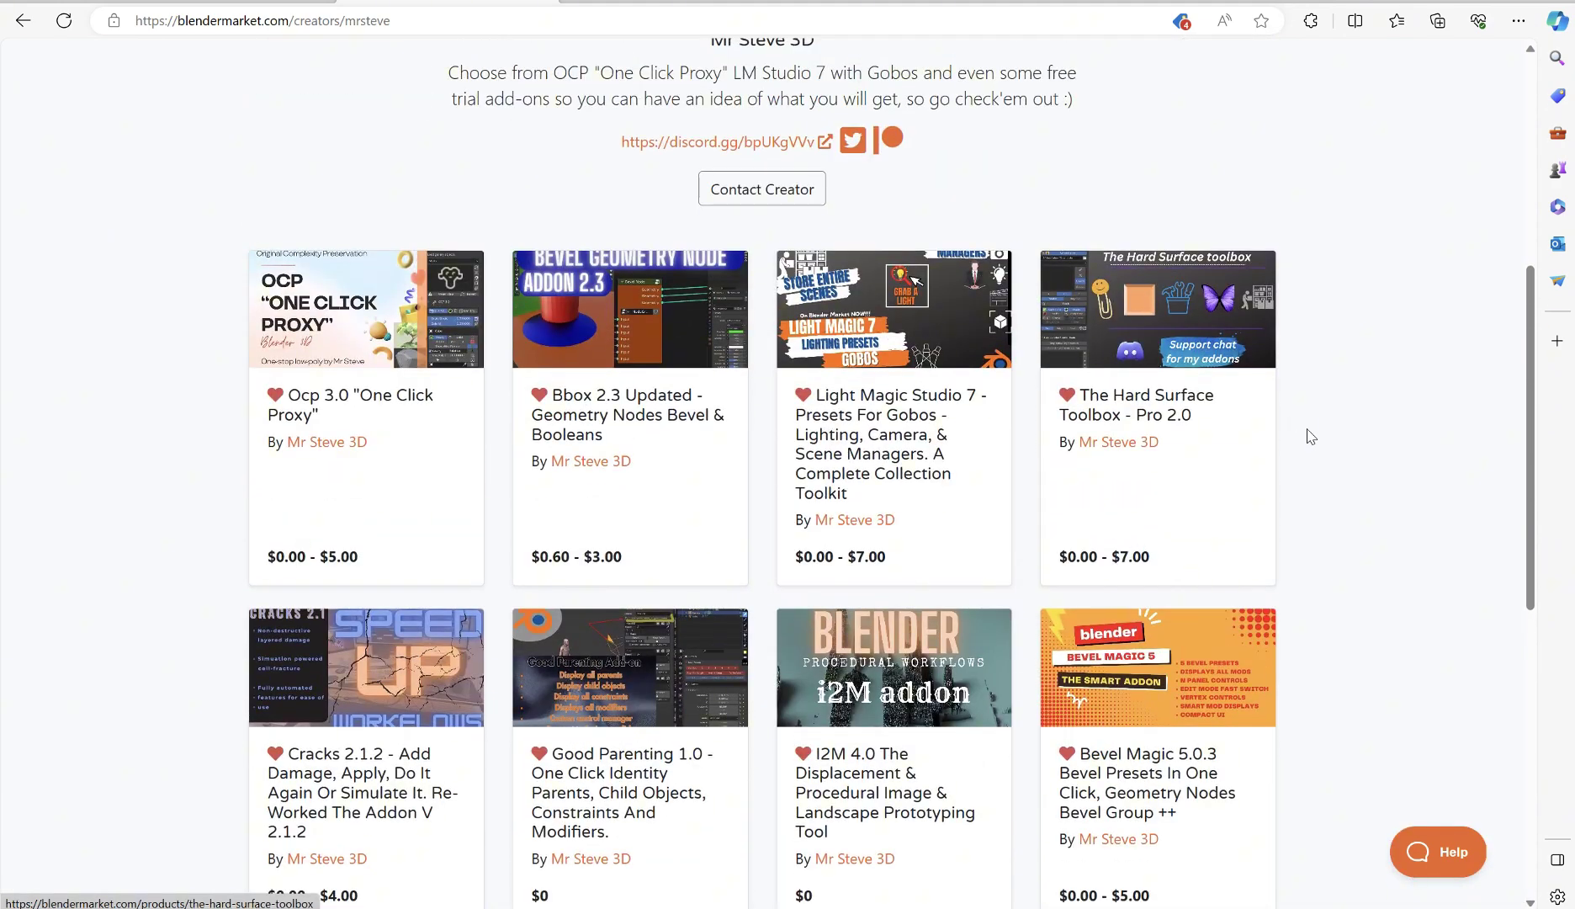
drag(1429, 215, 1098, 477)
click(1356, 330)
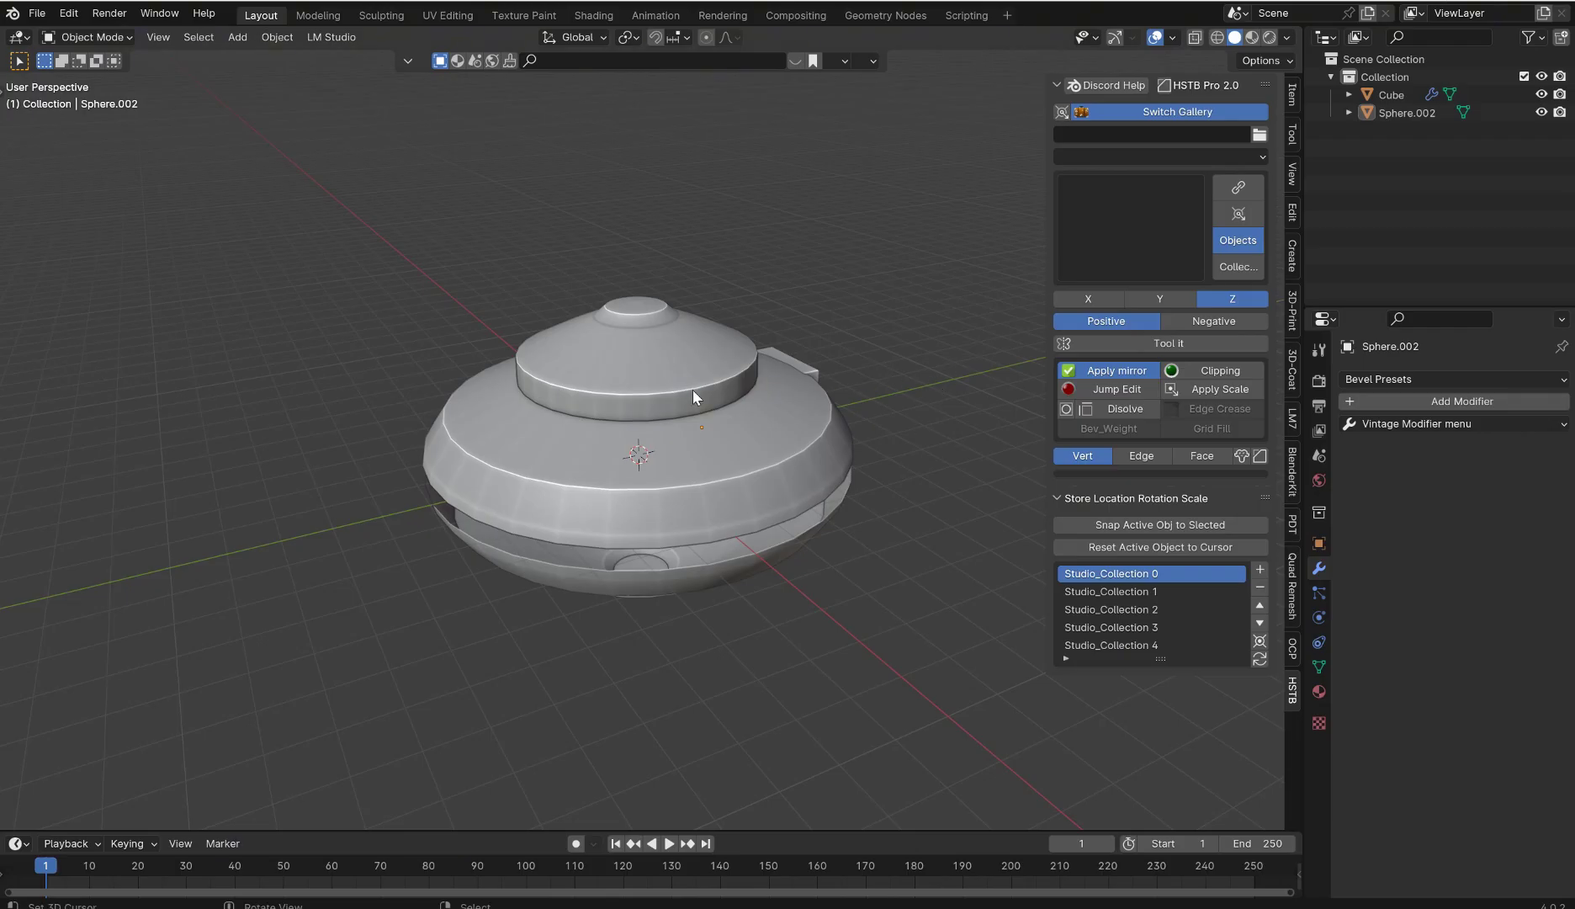
Delete all objects in the scene and add a cylinder mesh
key(a)
key(Delete)
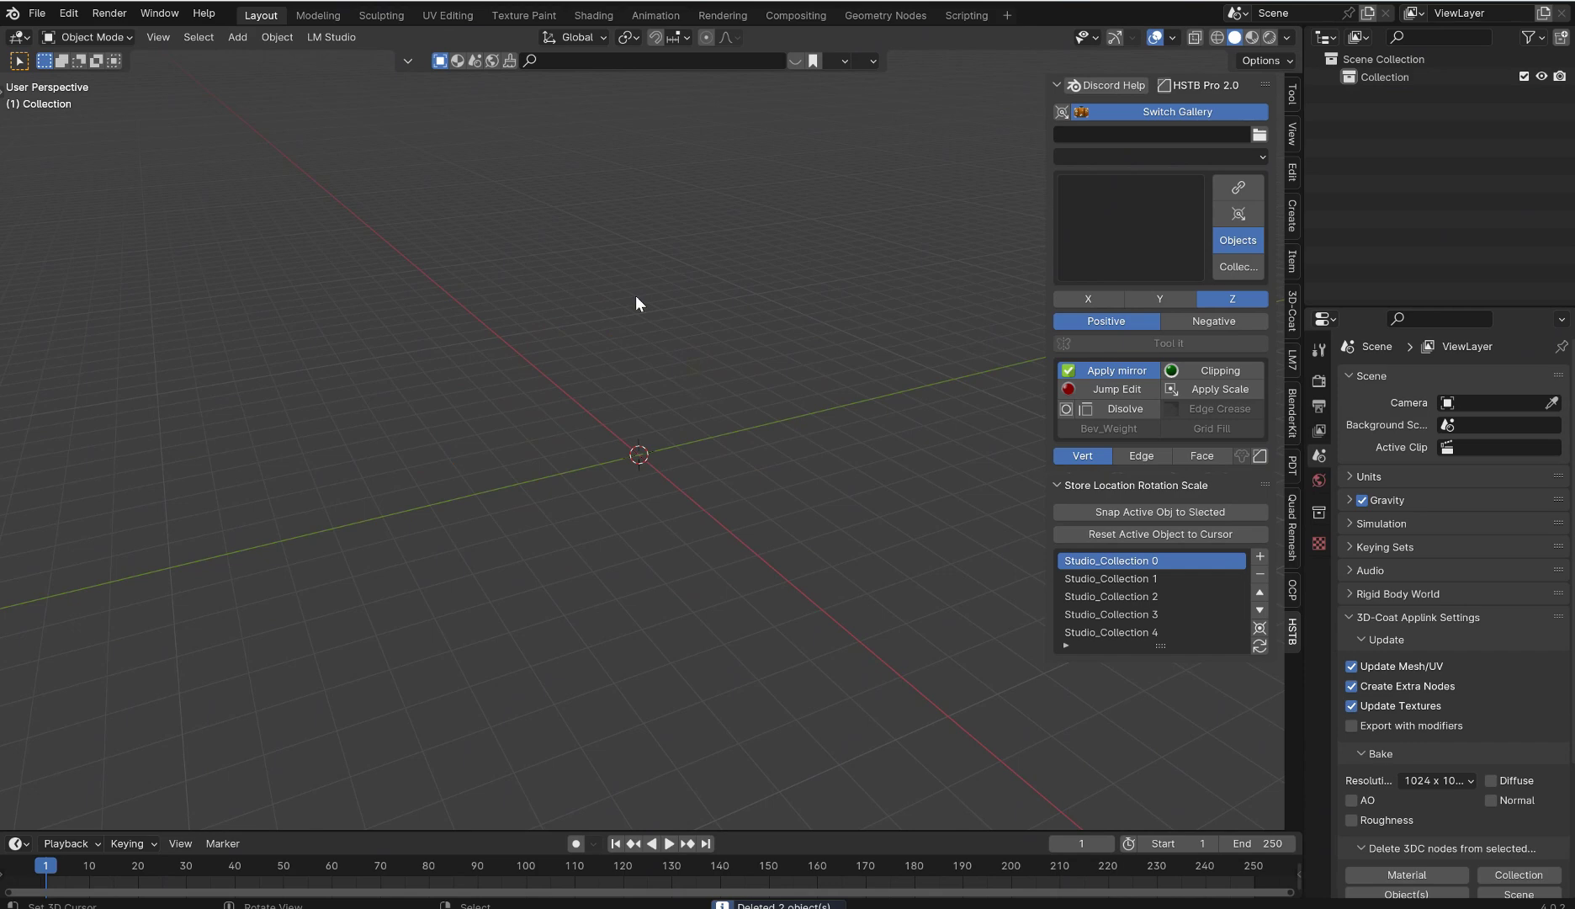
key(shift+a)
mouse_move(621, 307)
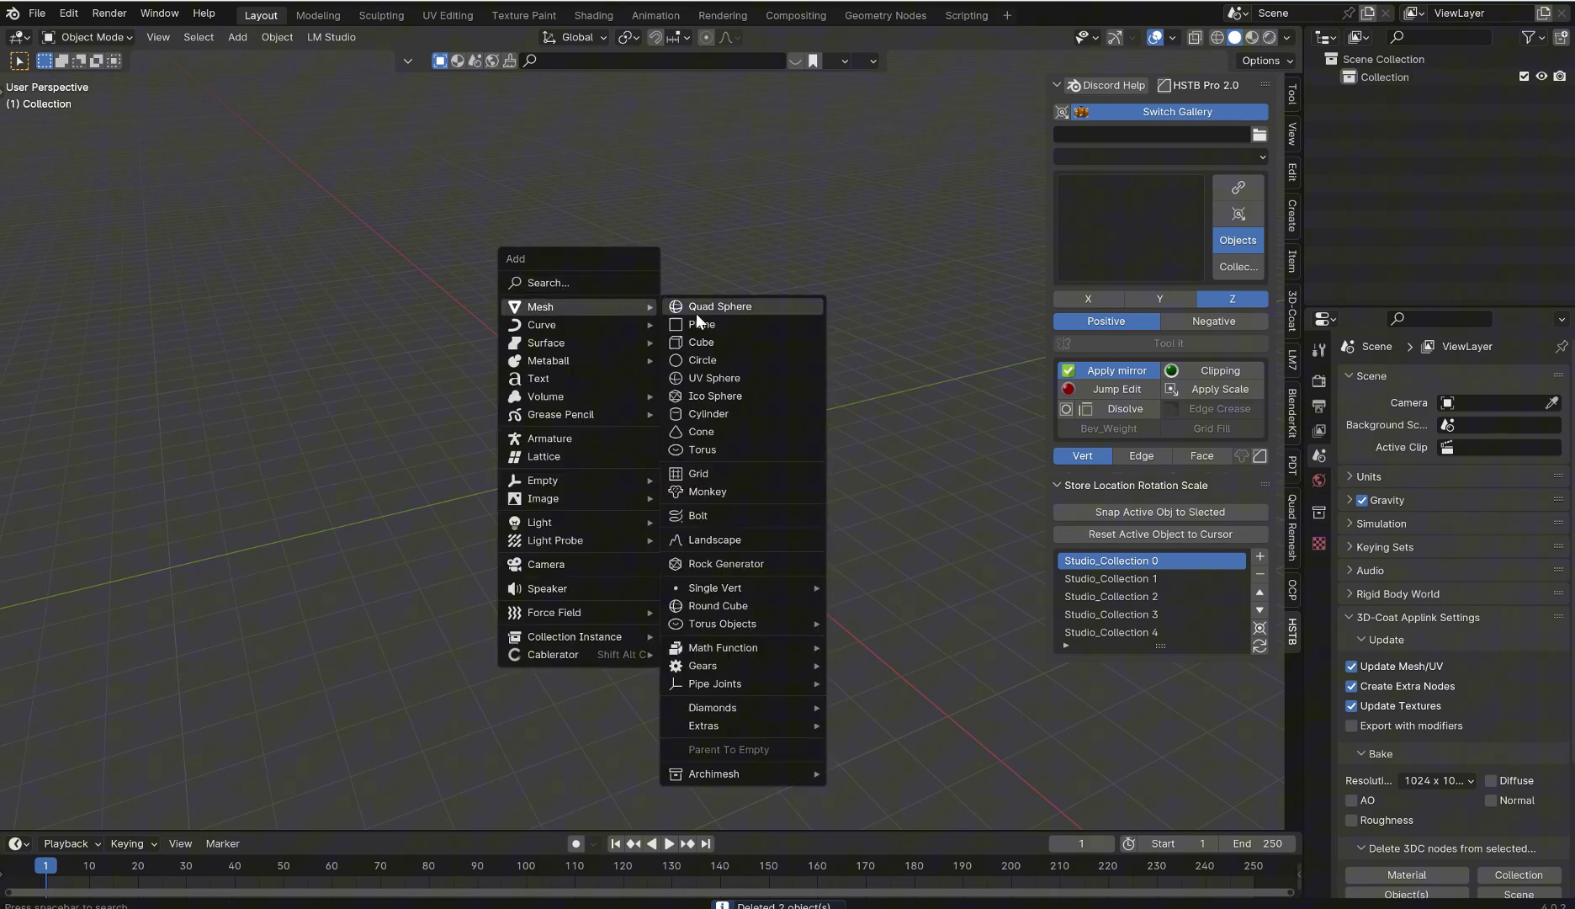
click(739, 412)
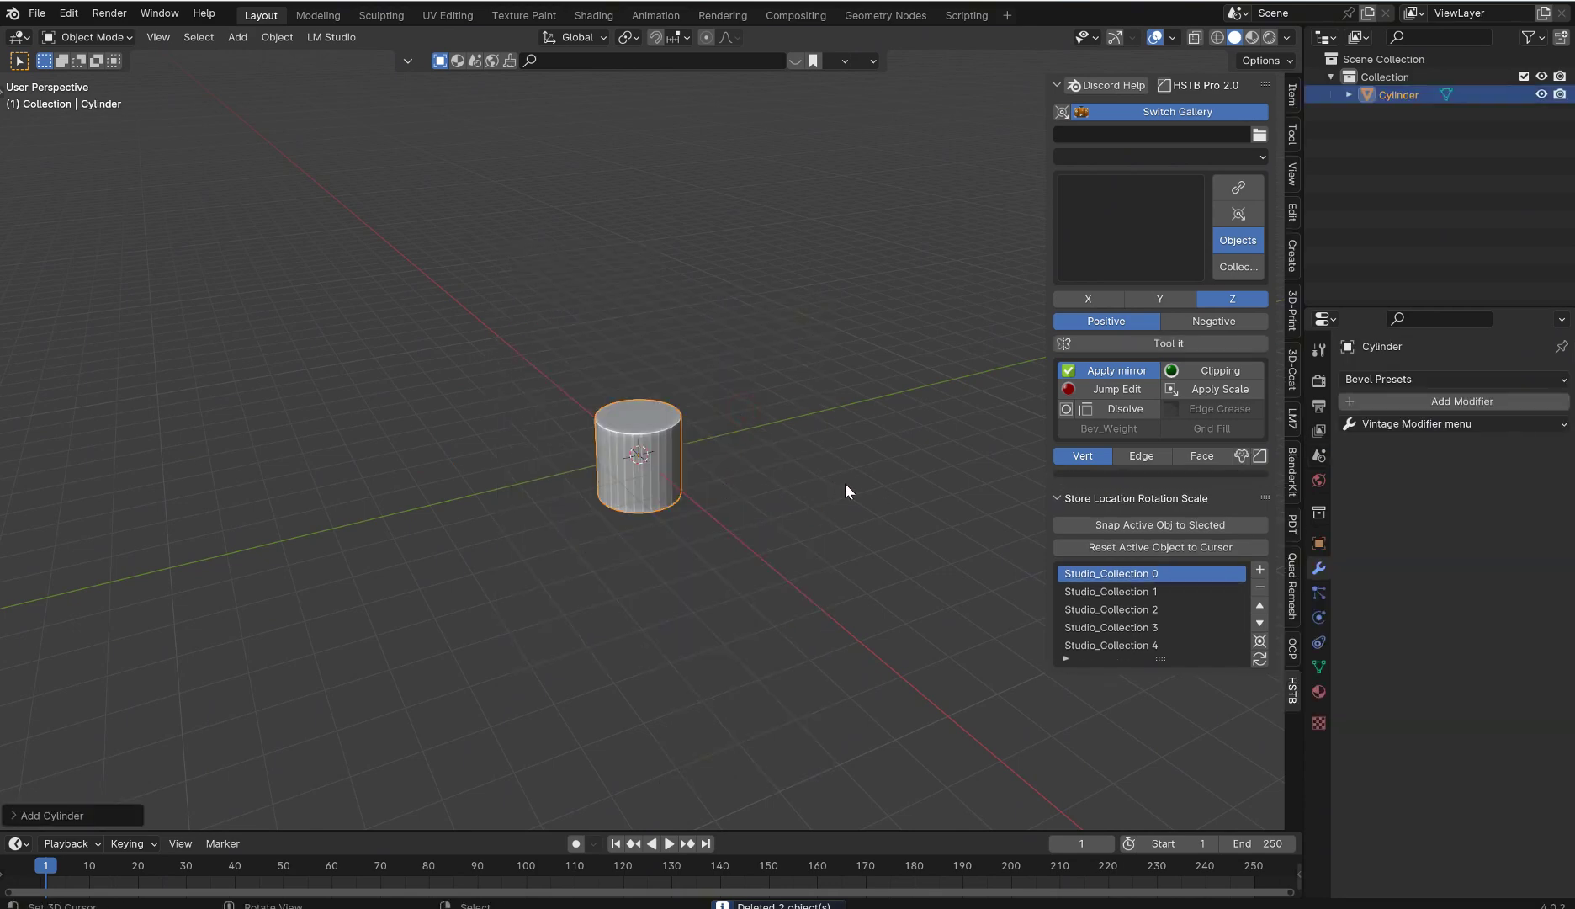
Add the HSTB bounding-box bevel to the cylinder, with its plane and BBox_Bevel modifier, and select the cylinder
click(1260, 455)
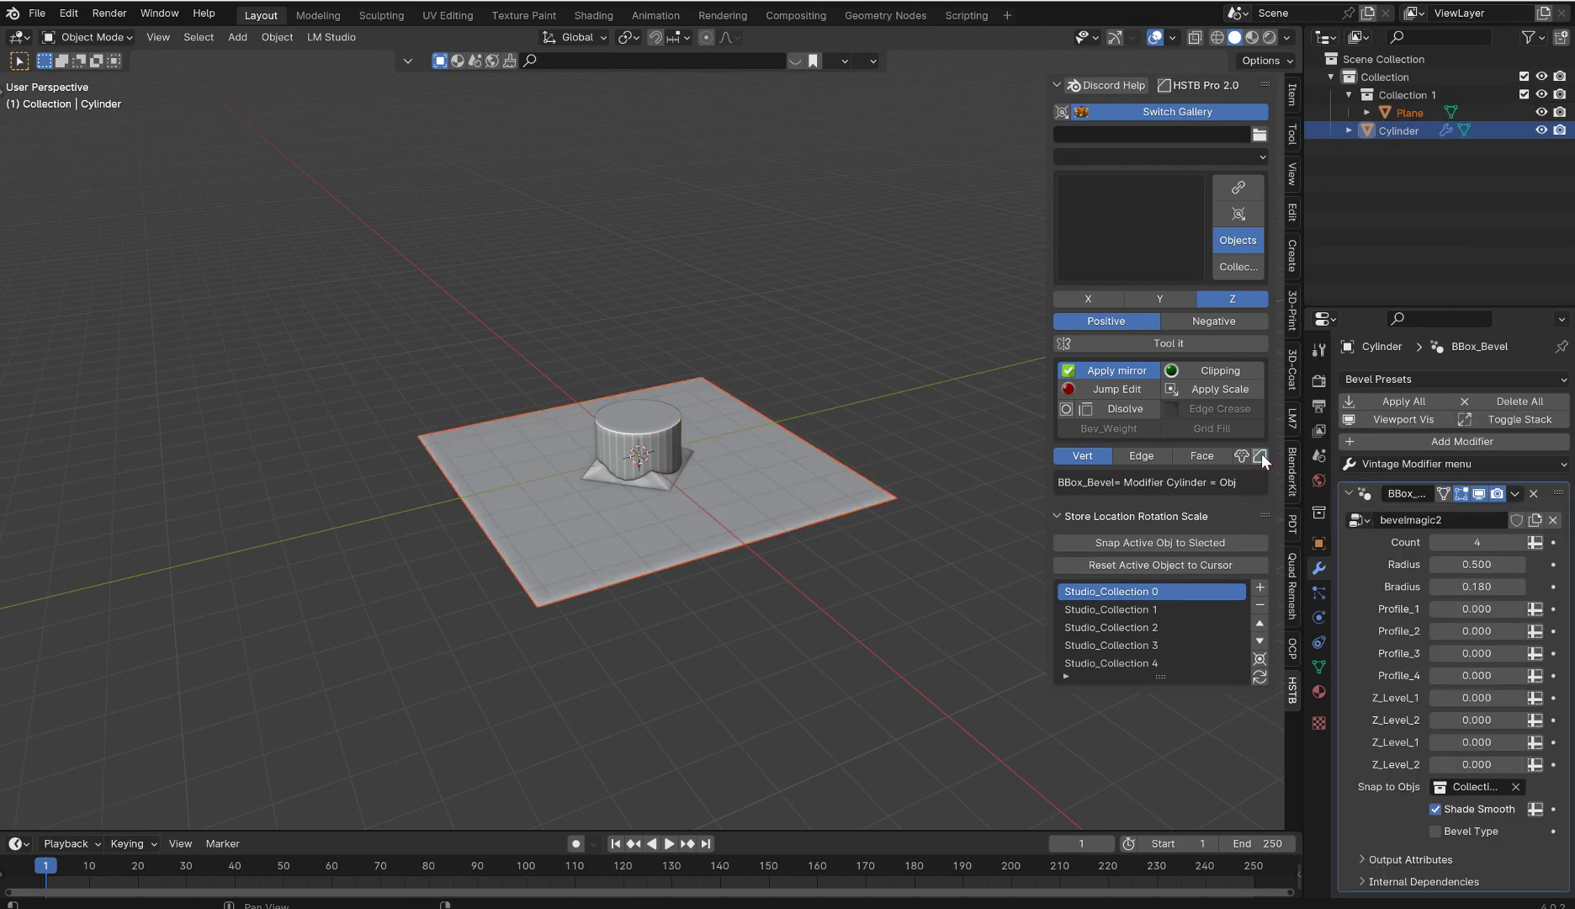
scroll(707, 453, up, 5)
click(712, 458)
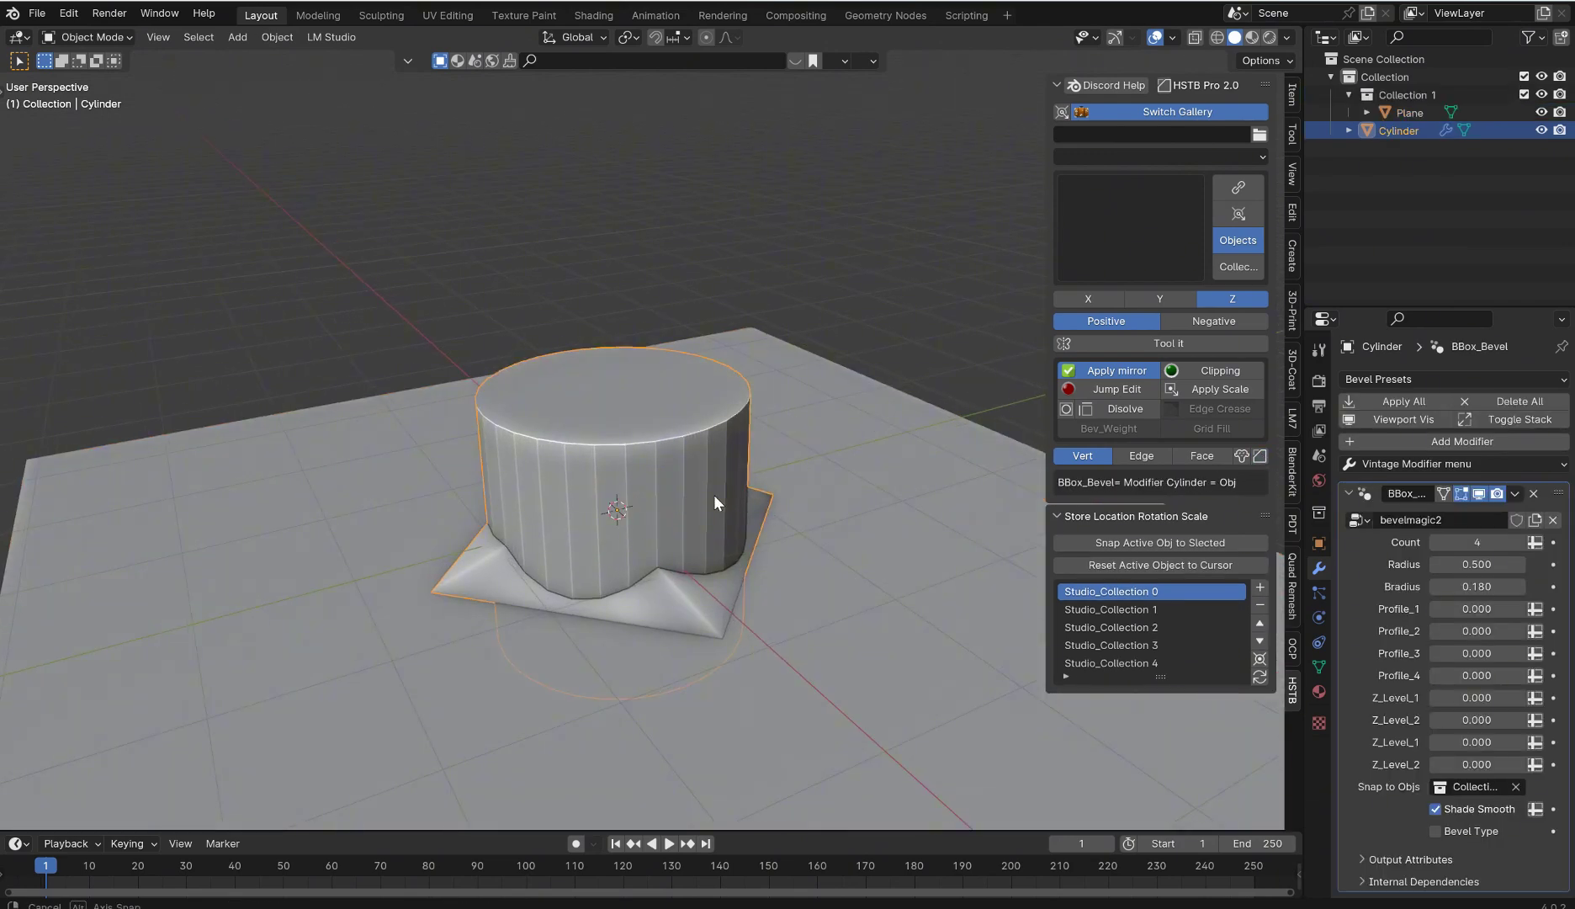
middle_drag(713, 495, 749, 505)
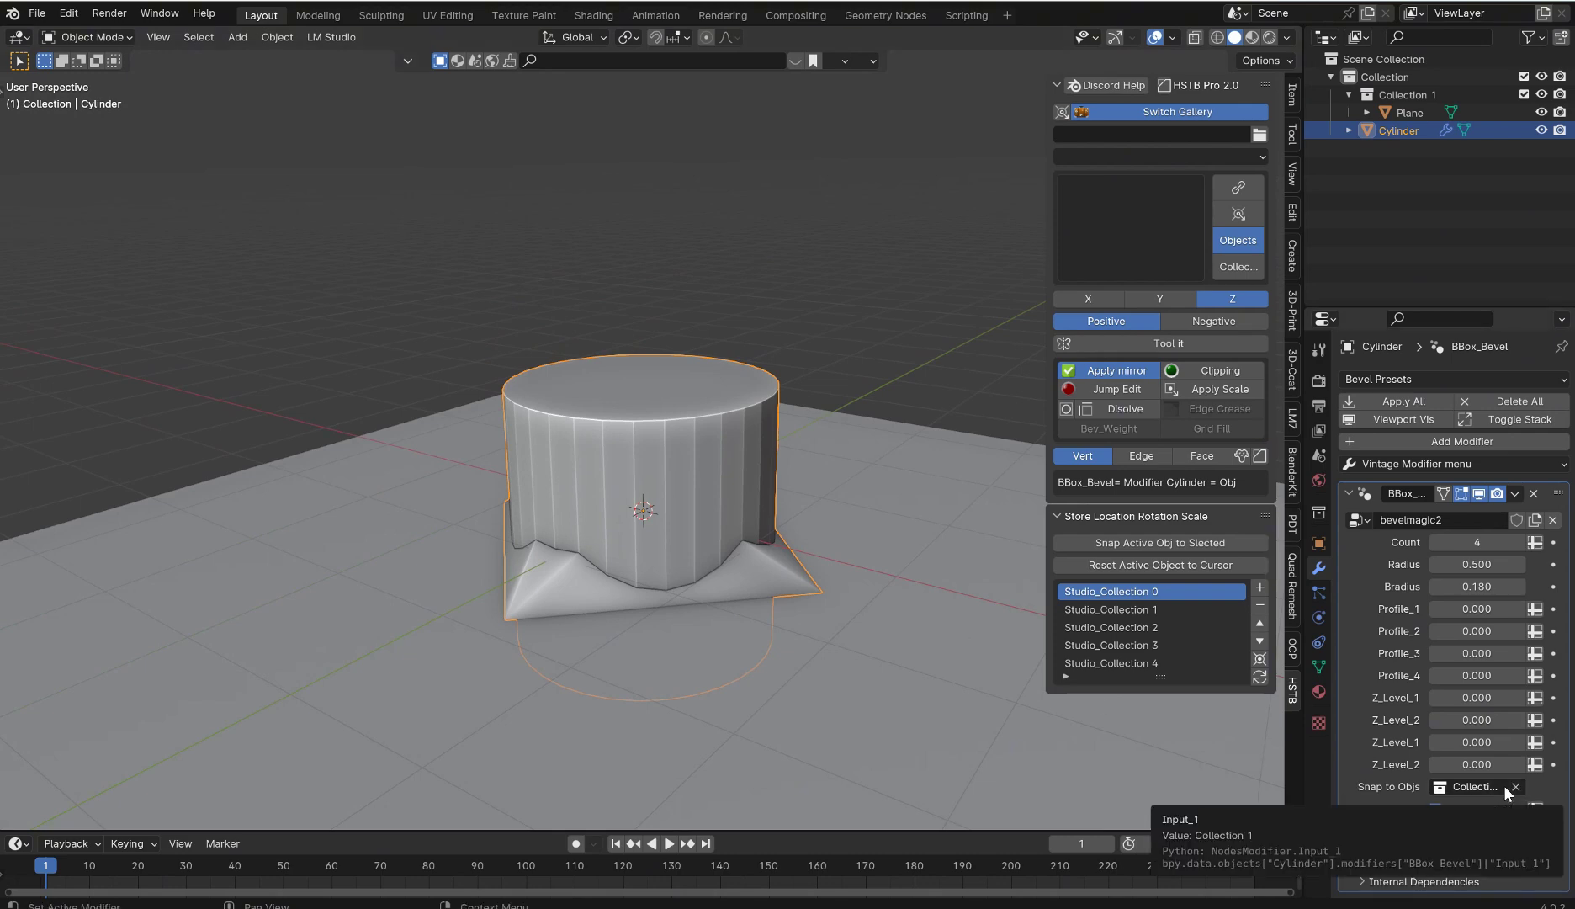
Set the BBox_Bevel modifier's Count to 39 and Z_Level_2 to 0.650, resetting Profile_3 after trying 0.410
drag(1477, 542, 1523, 542)
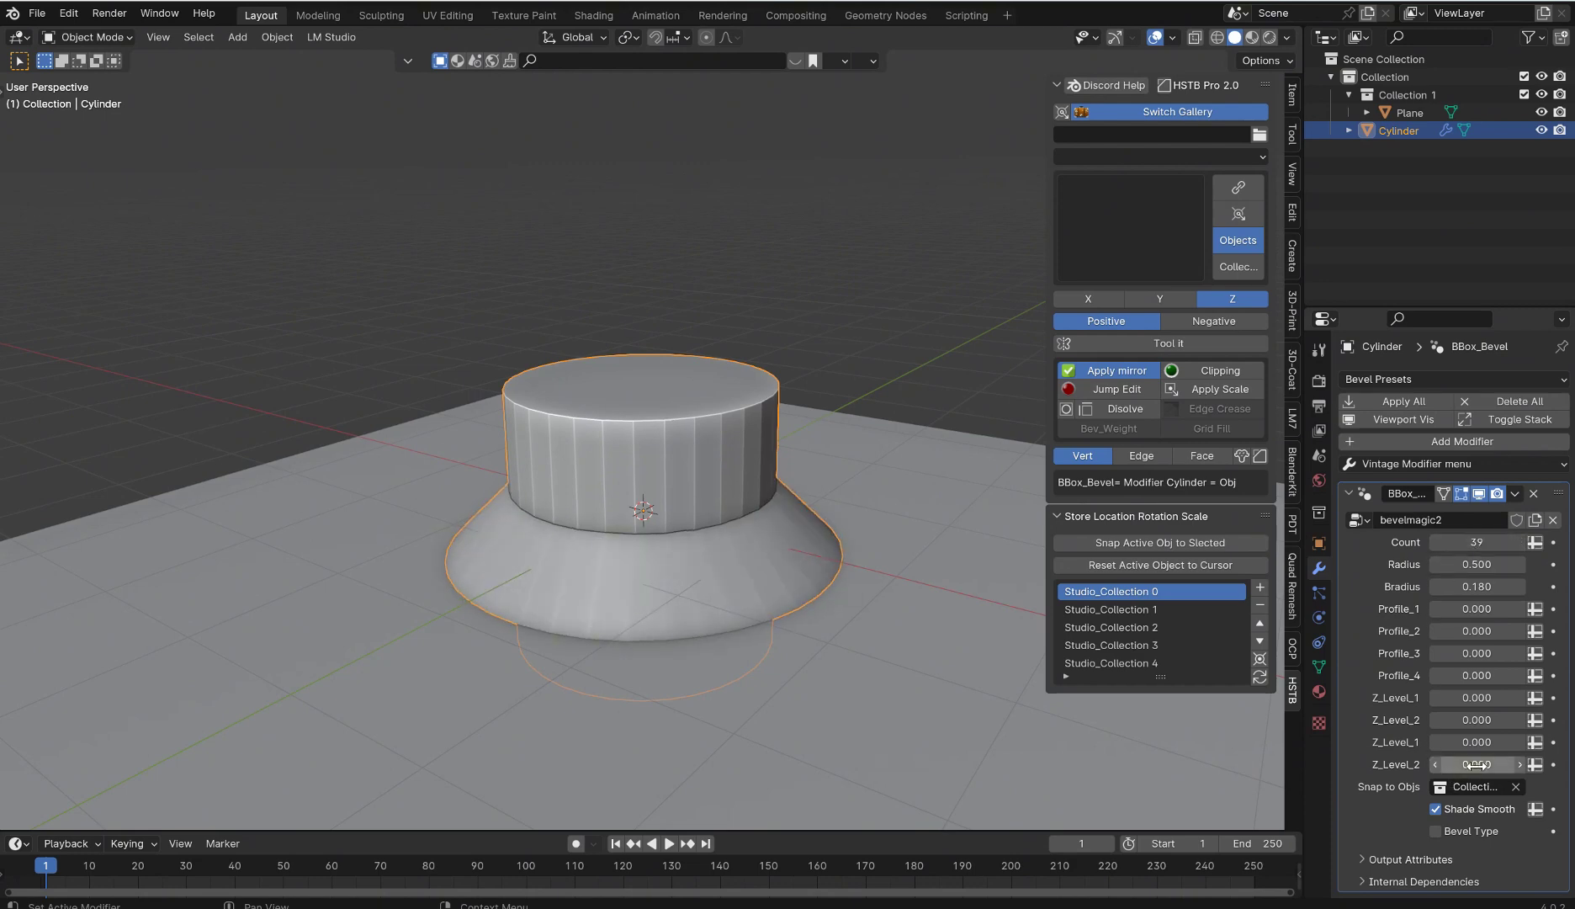
mouse_move(1478, 765)
mouse_down()
mouse_move(1573, 764)
mouse_move(1474, 765)
mouse_up()
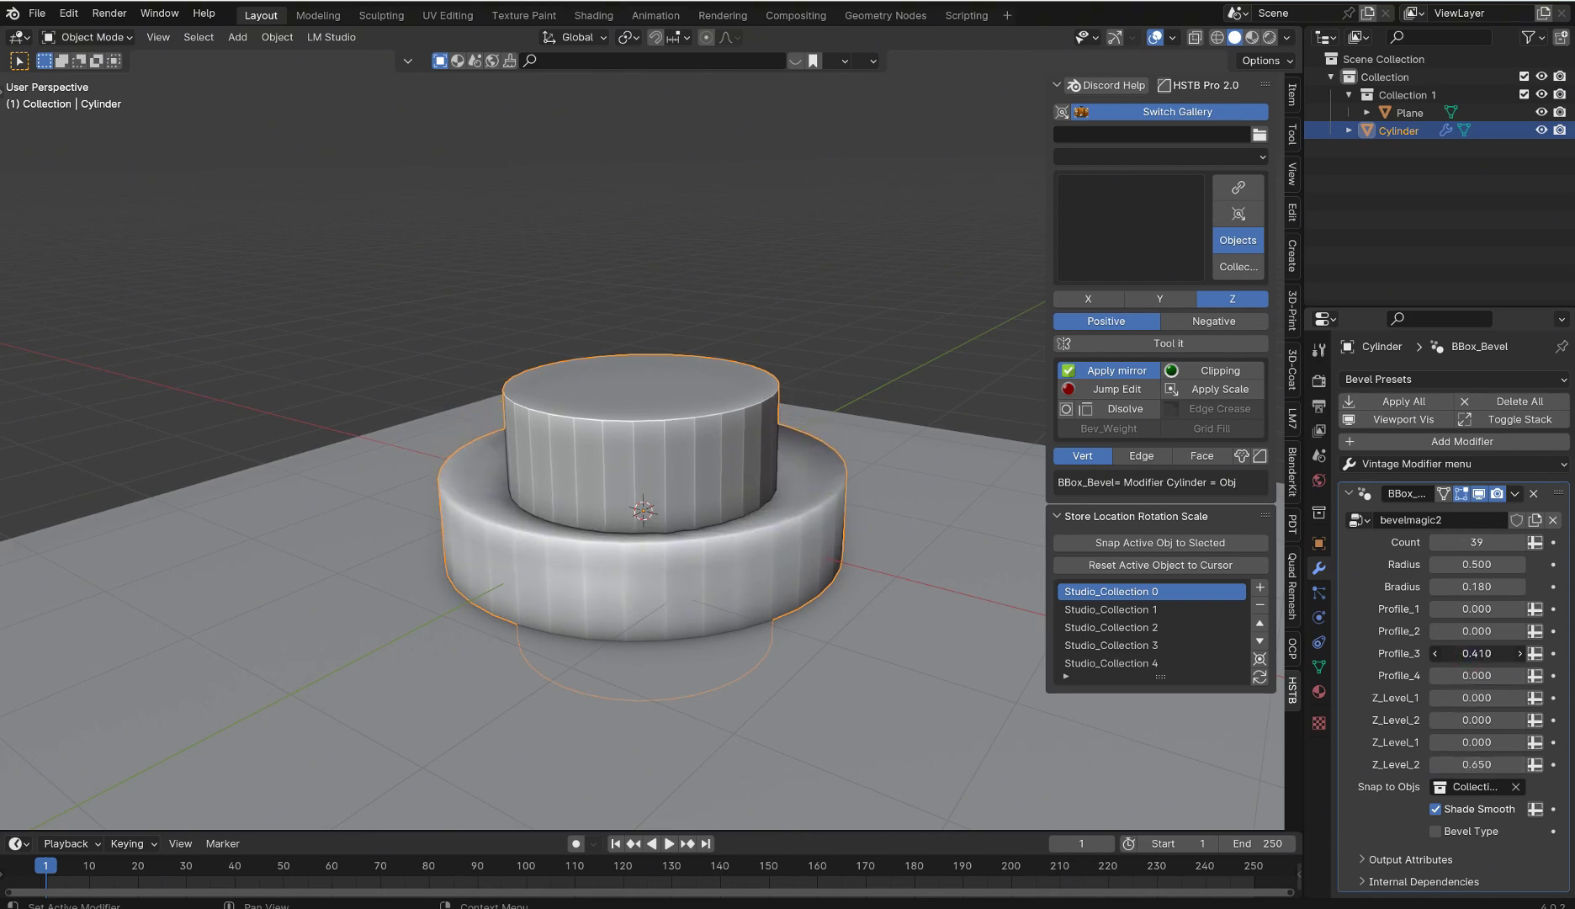
key(BackSpace)
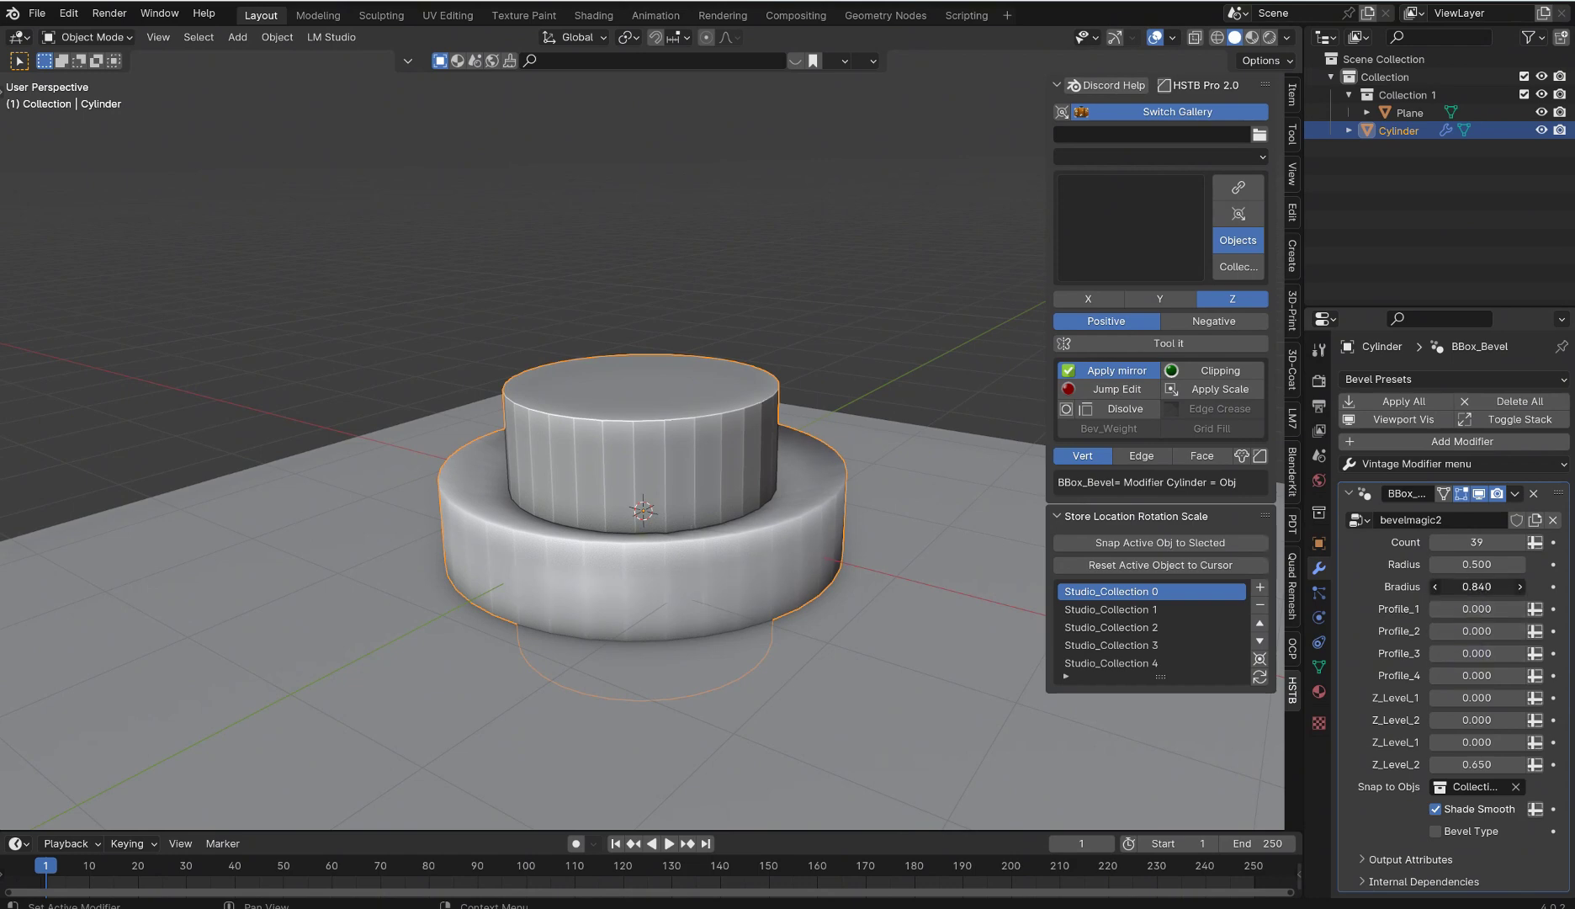
Set the BBox_Bevel modifier's Radius to 0.950 and its Count to 88
drag(1476, 586, 1515, 564)
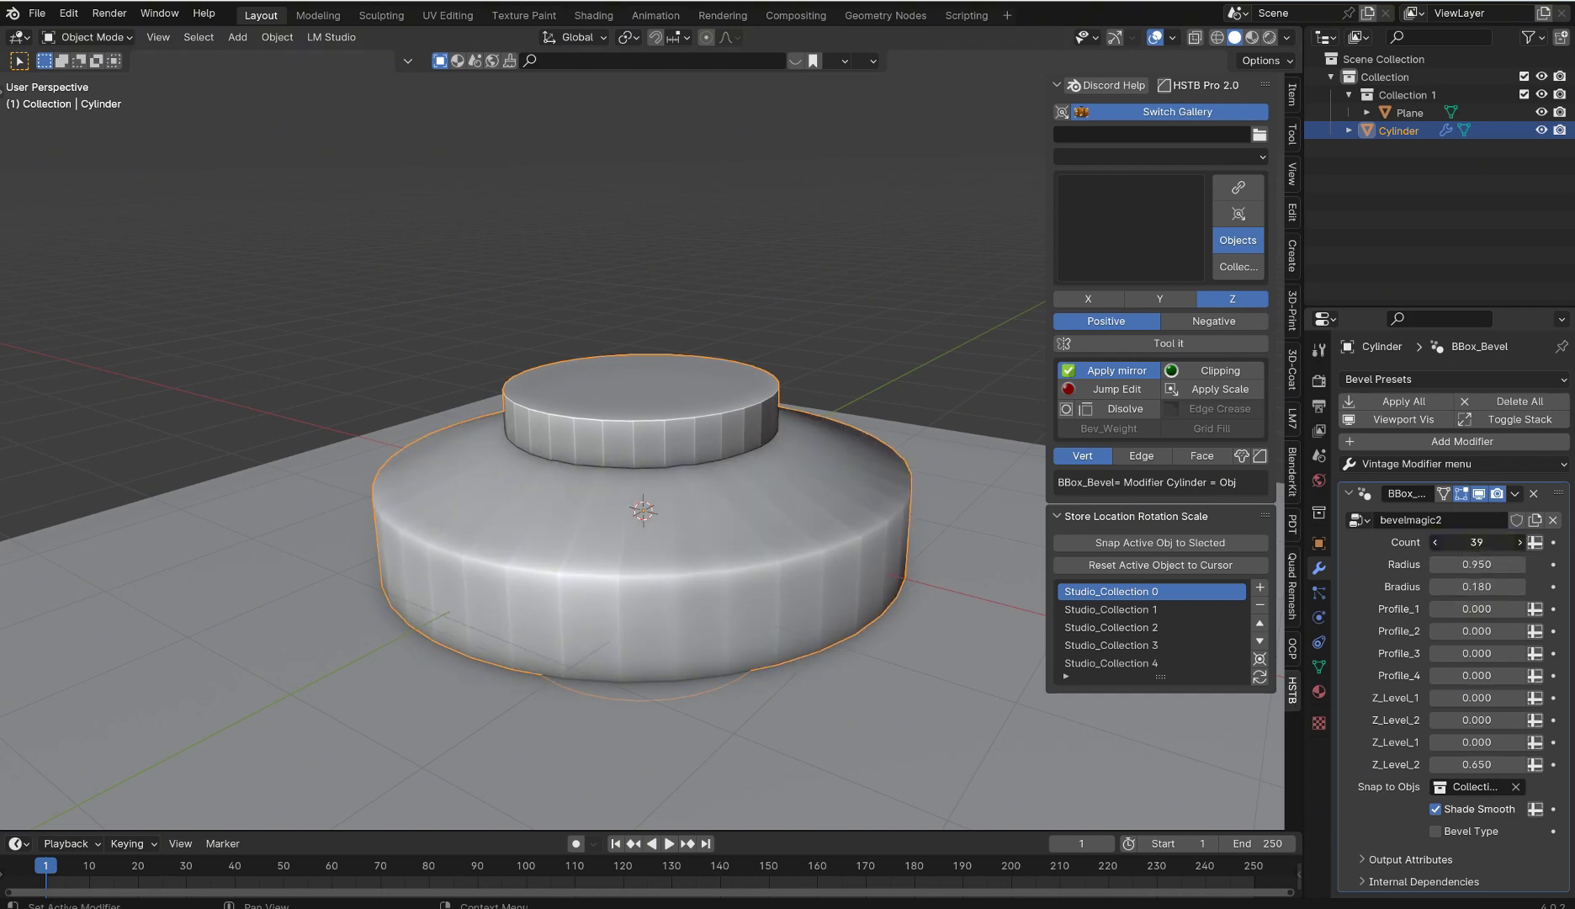
drag(1477, 542, 1485, 541)
middle_drag(837, 455, 702, 444)
Try moving the cylinder up off the plane to preview how the bevel reacts
click(695, 447)
click(694, 476)
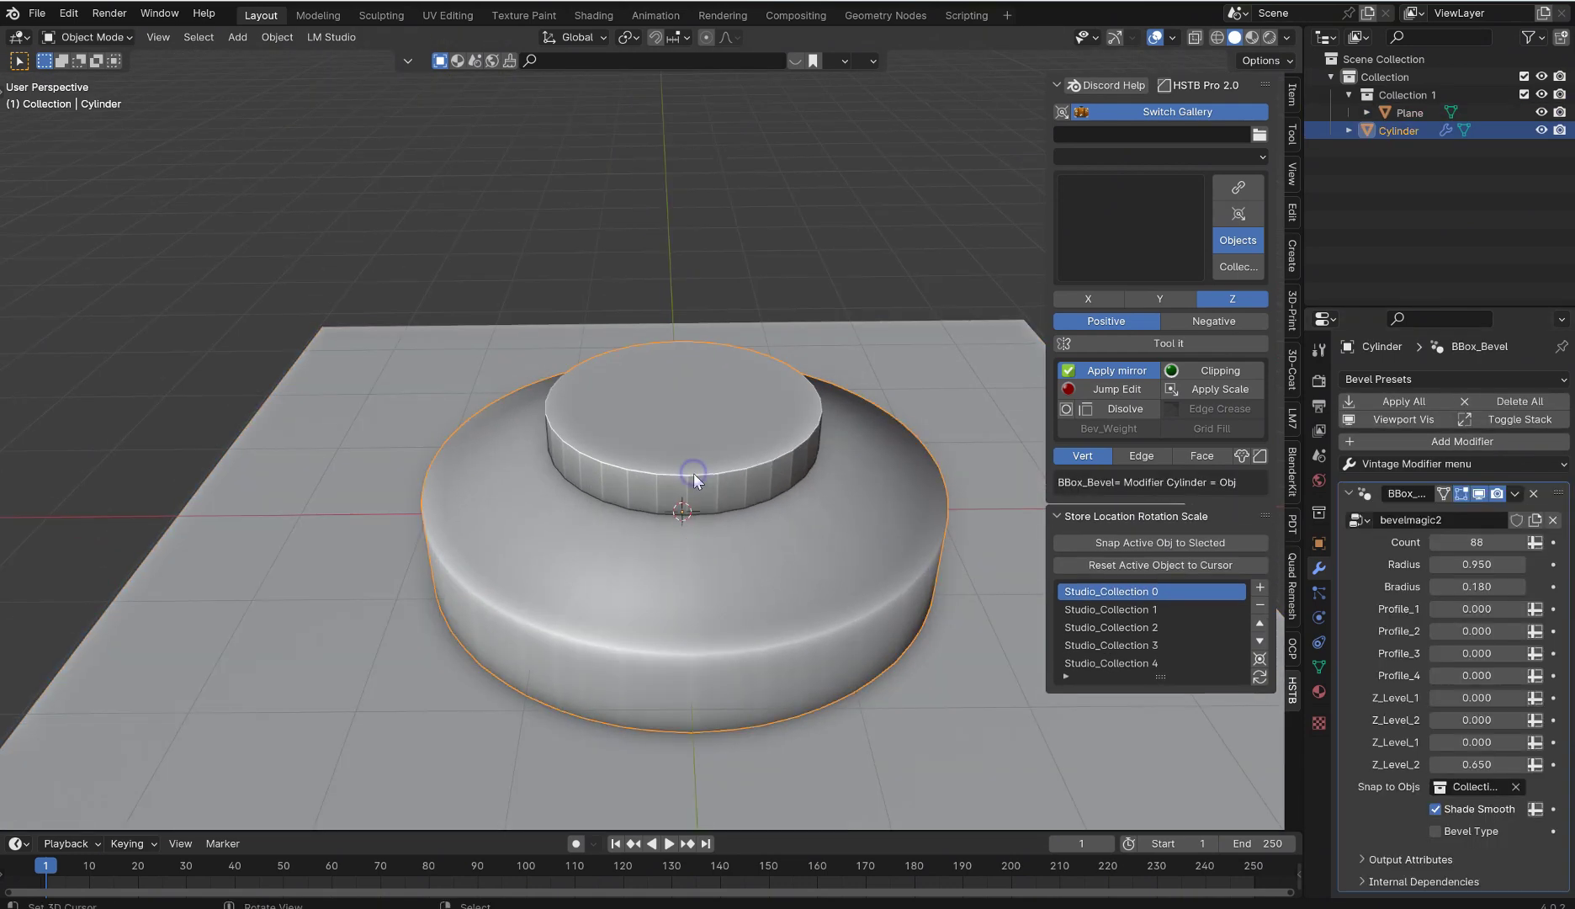
key(g)
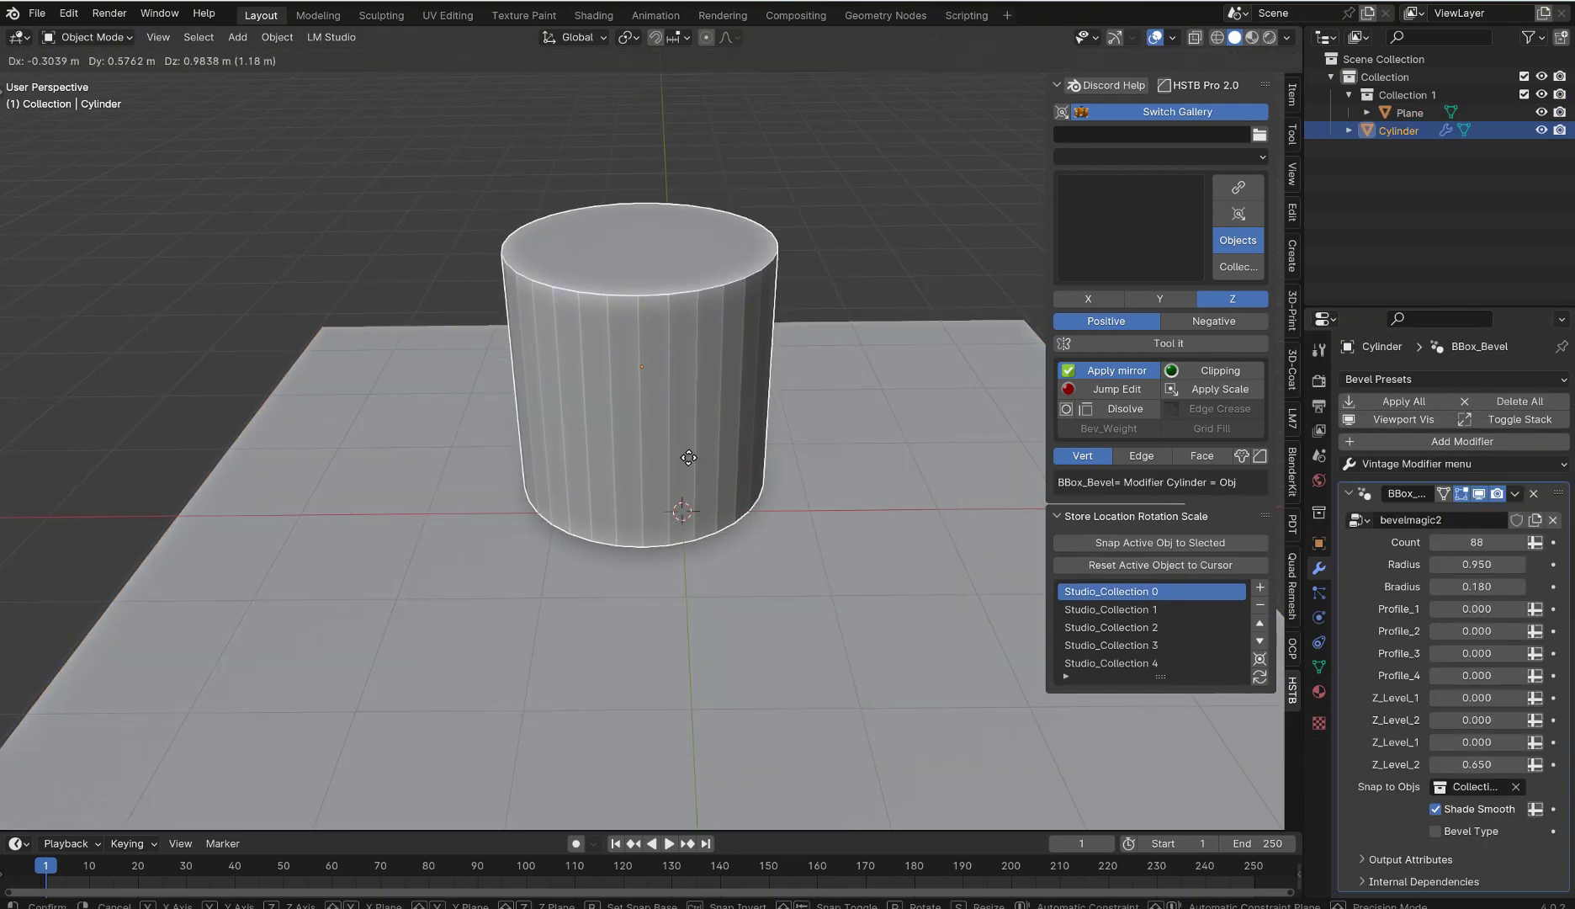
right_click(334, 484)
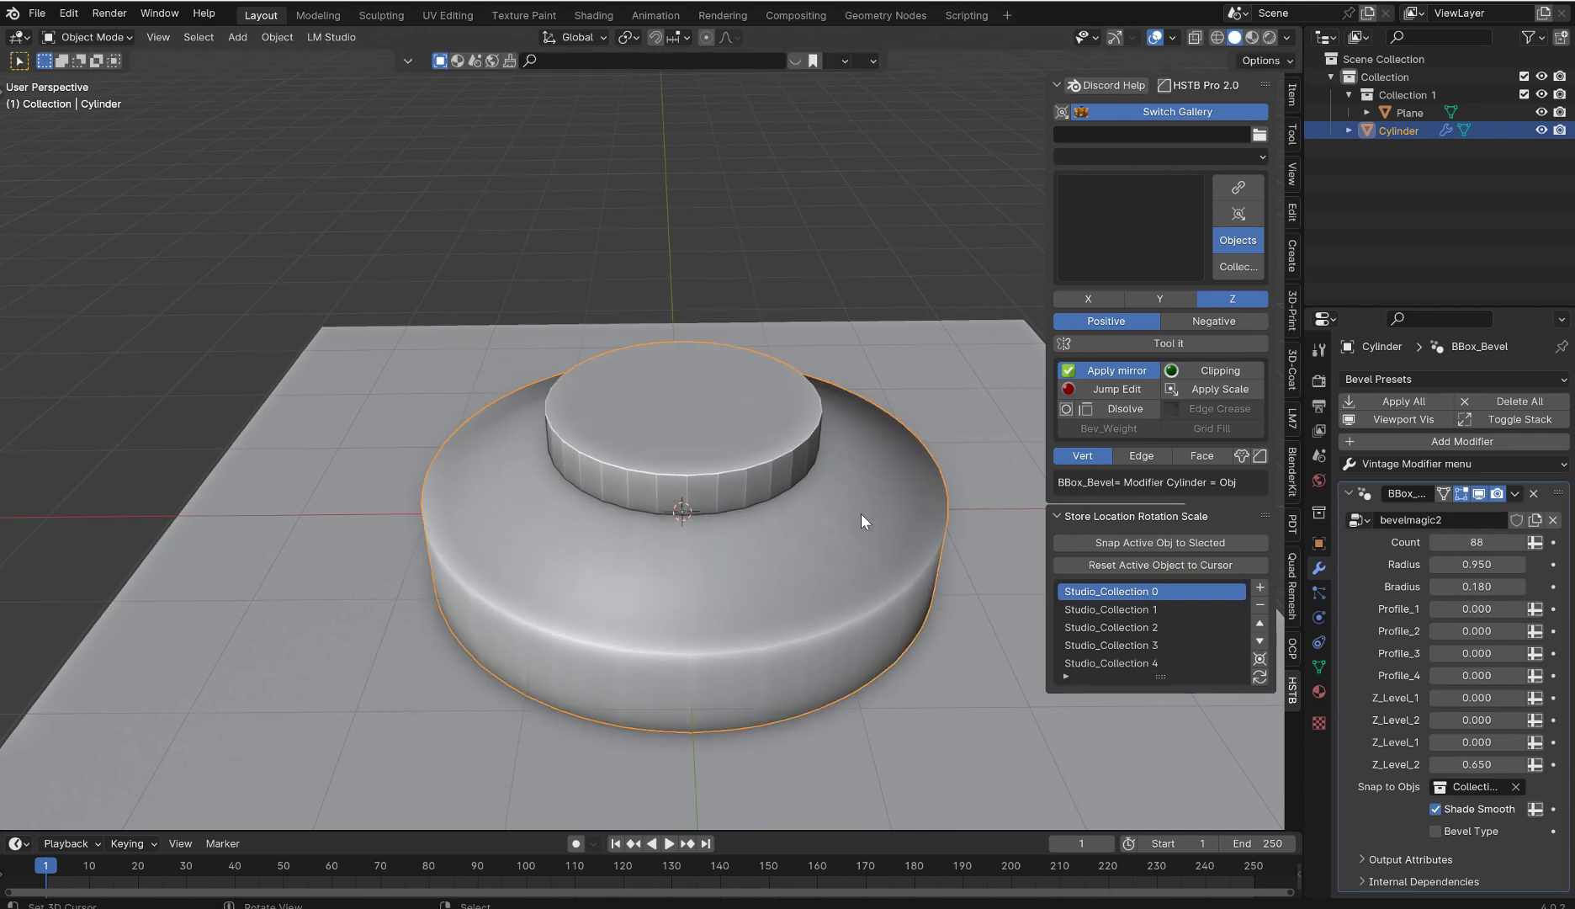
Collapse the settings of the cylinder's BBox_Bevel modifier
click(1470, 464)
mouse_move(987, 181)
middle_down()
mouse_move(940, 176)
mouse_move(976, 168)
middle_up()
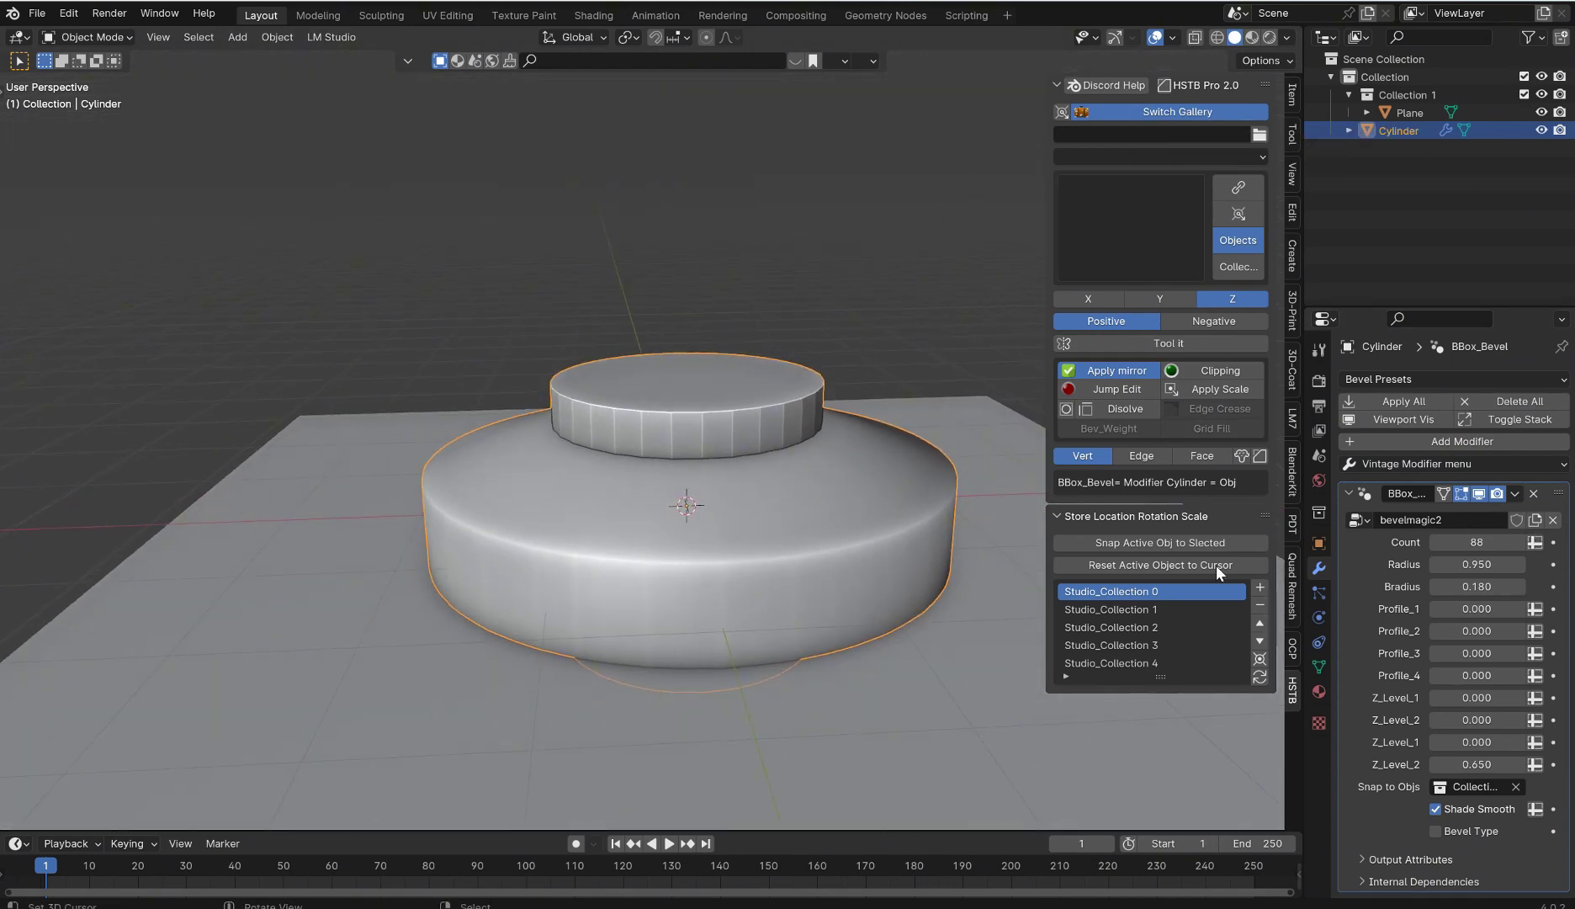
click(1348, 494)
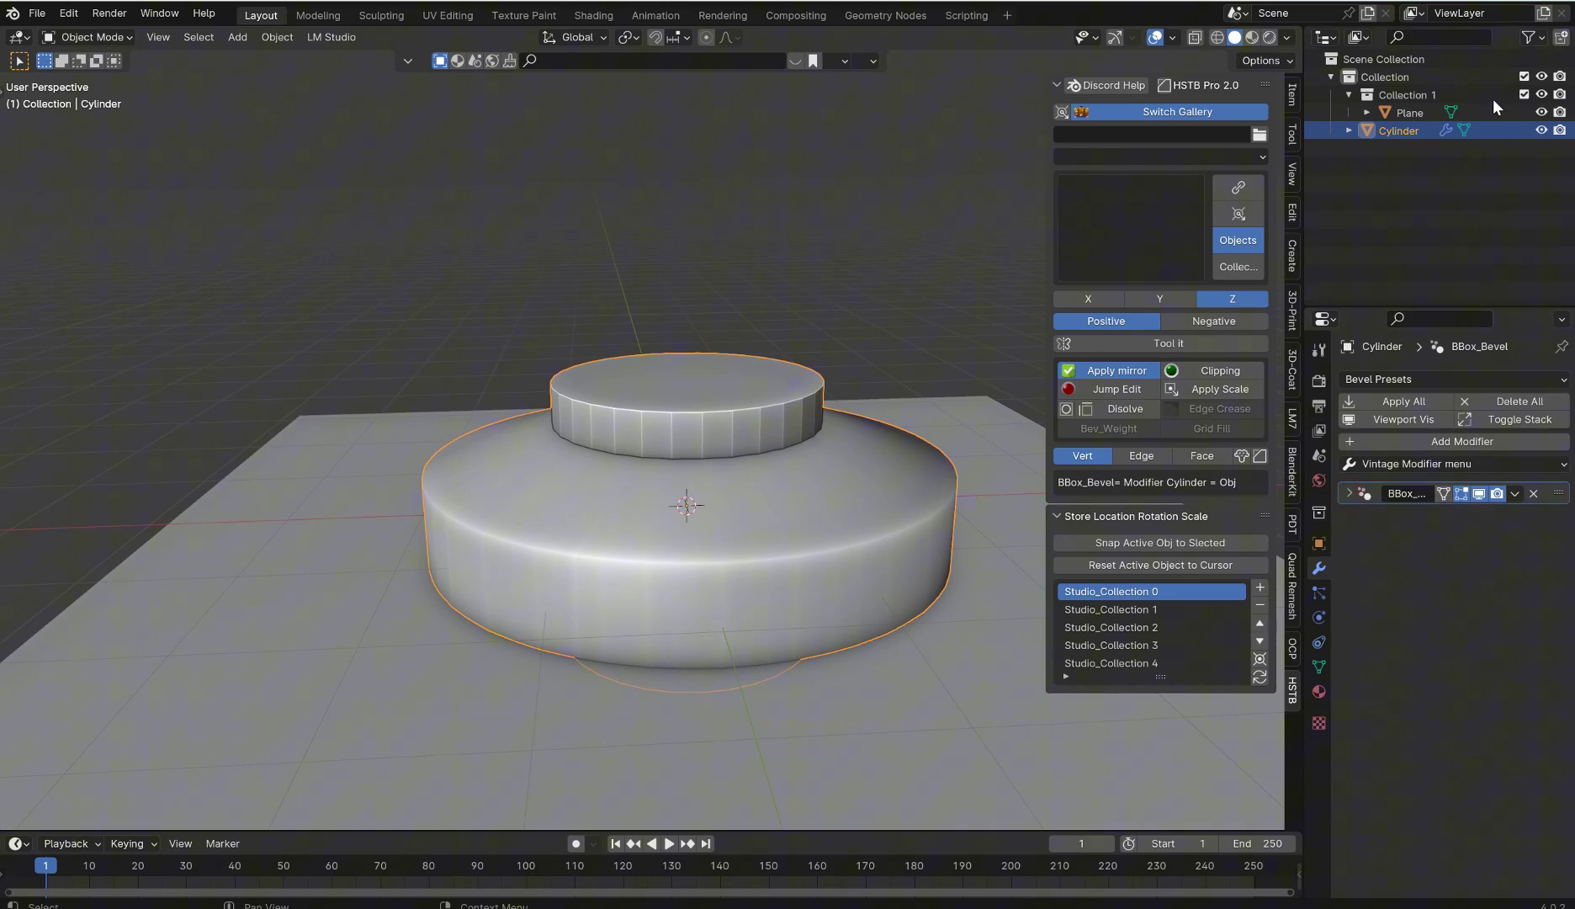